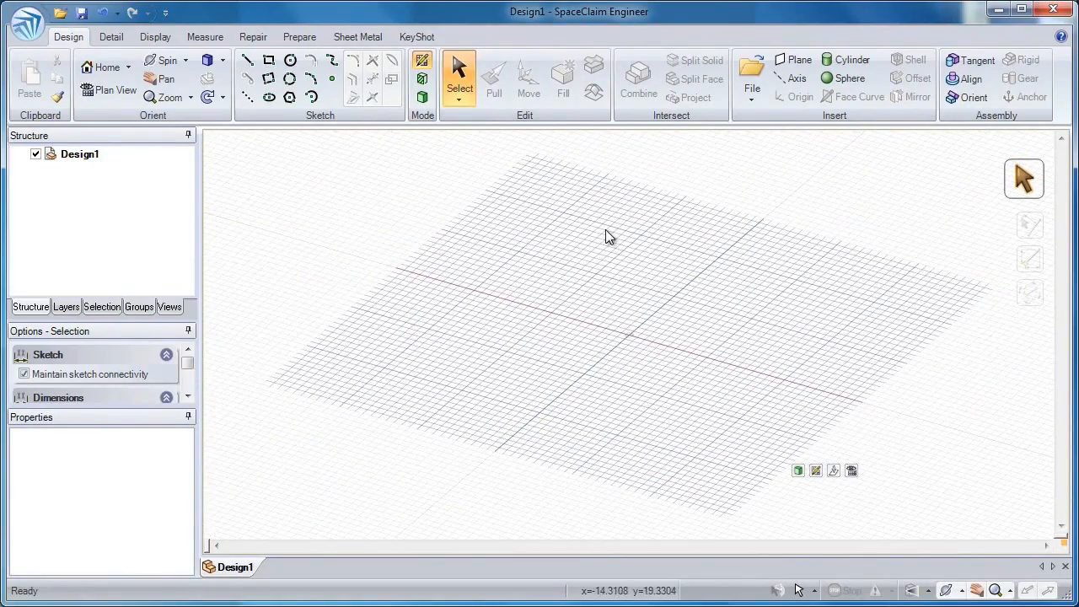
# Sketch a horizontal line from the grid origin along the negative axis and activate the Pull tool
pyautogui.press('l')
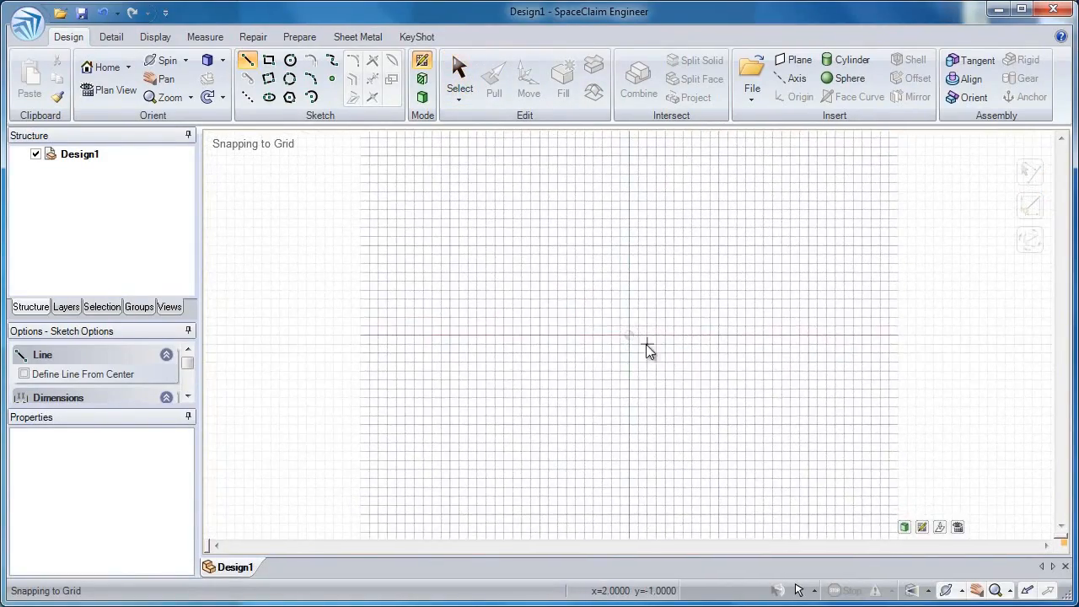
pyautogui.click(630, 335)
pyautogui.click(538, 336)
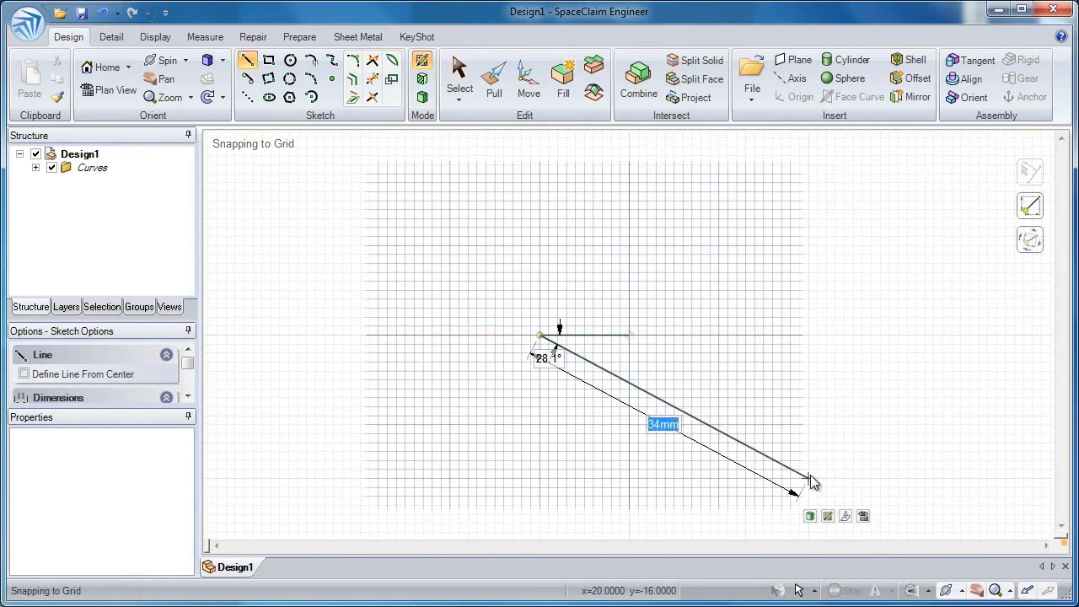
pyautogui.press('p')
pyautogui.moveTo(666, 358); pyautogui.dragTo(634, 368, button='right')
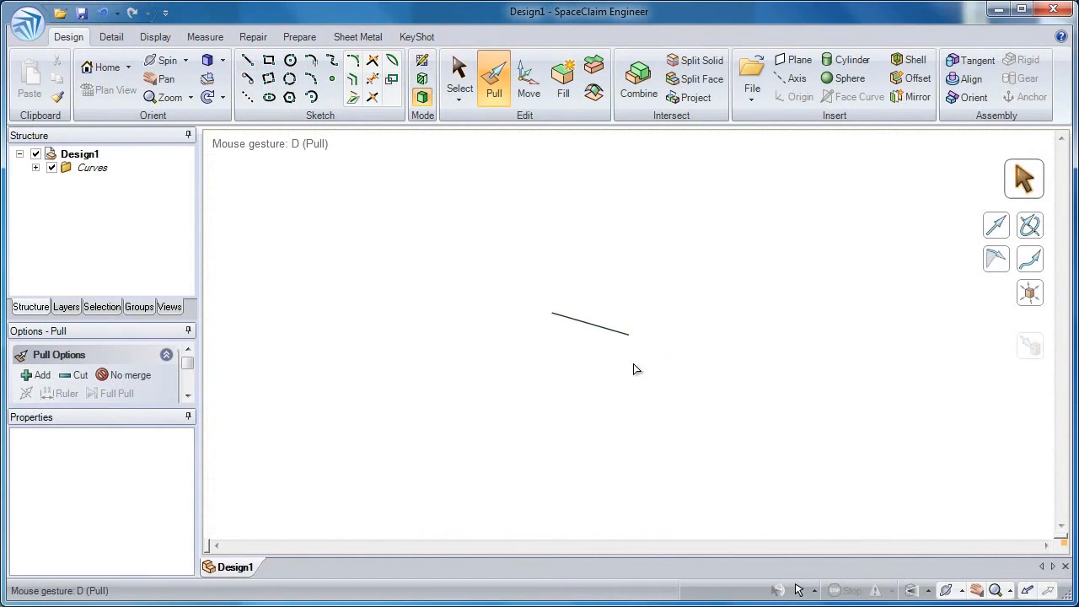
# Try pulling the line up into a surface and the surface into a solid block, and undo both pulls
pyautogui.moveTo(609, 314)
pyautogui.mouseDown()
pyautogui.moveTo(619, 162)
pyautogui.moveTo(616, 182)
pyautogui.moveTo(720, 175)
pyautogui.mouseUp()
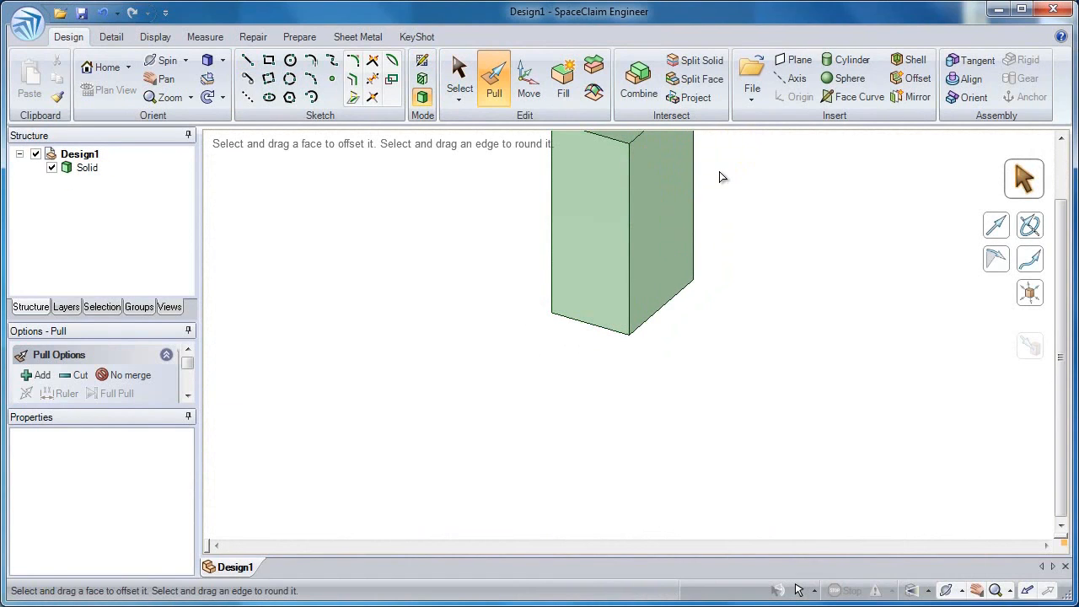
pyautogui.moveTo(718, 176); pyautogui.dragTo(704, 236)
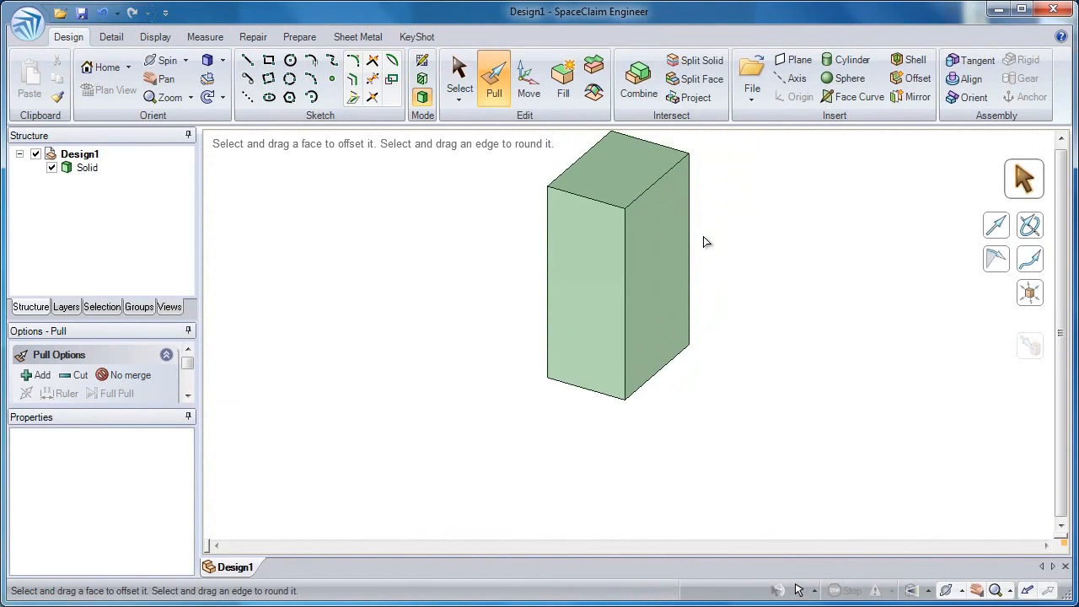
pyautogui.hotkey('ctrl', 'z')
pyautogui.hotkey('ctrl', 'z')
# Pull the line upward into a vertical surface and pull that surface back into a tall solid block
pyautogui.keyDown('shift'); pyautogui.moveTo(638, 272); pyautogui.dragTo(628, 364, button='middle'); pyautogui.keyUp('shift')
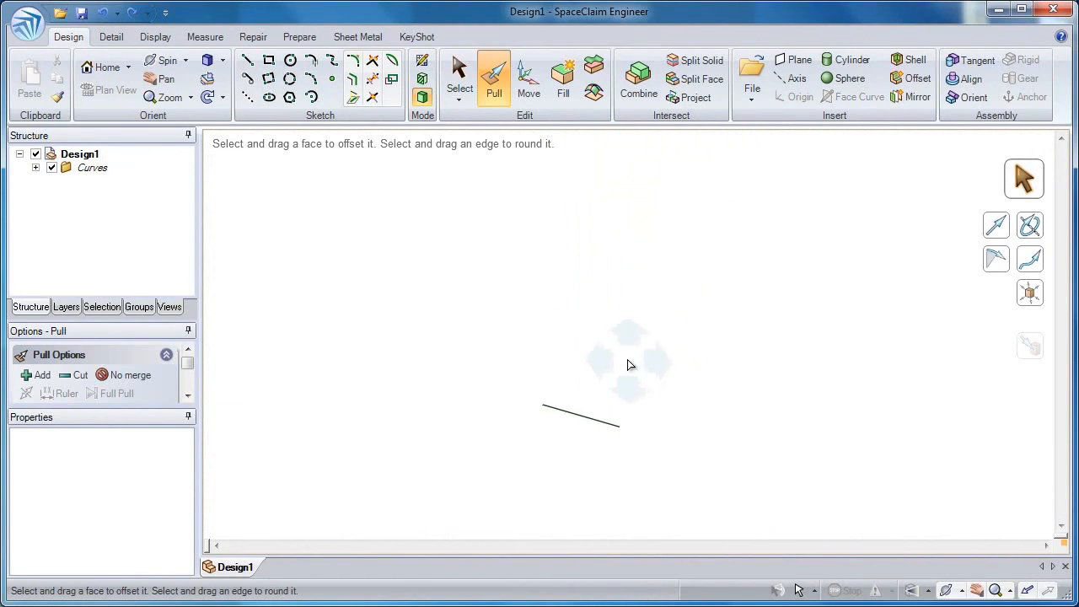
pyautogui.click(606, 426)
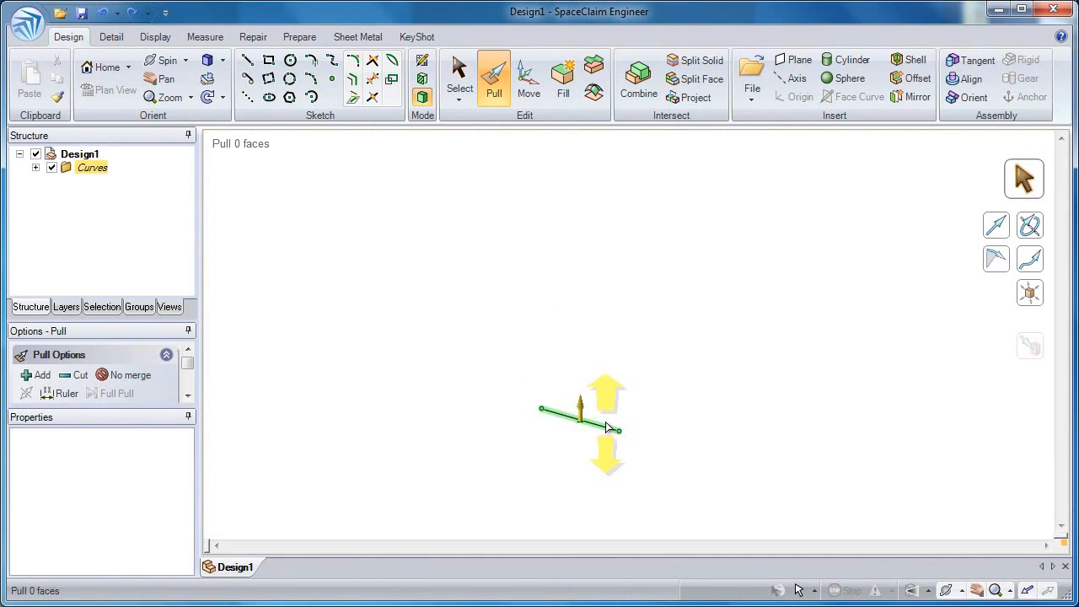
pyautogui.moveTo(607, 427); pyautogui.dragTo(611, 201)
pyautogui.click(609, 238)
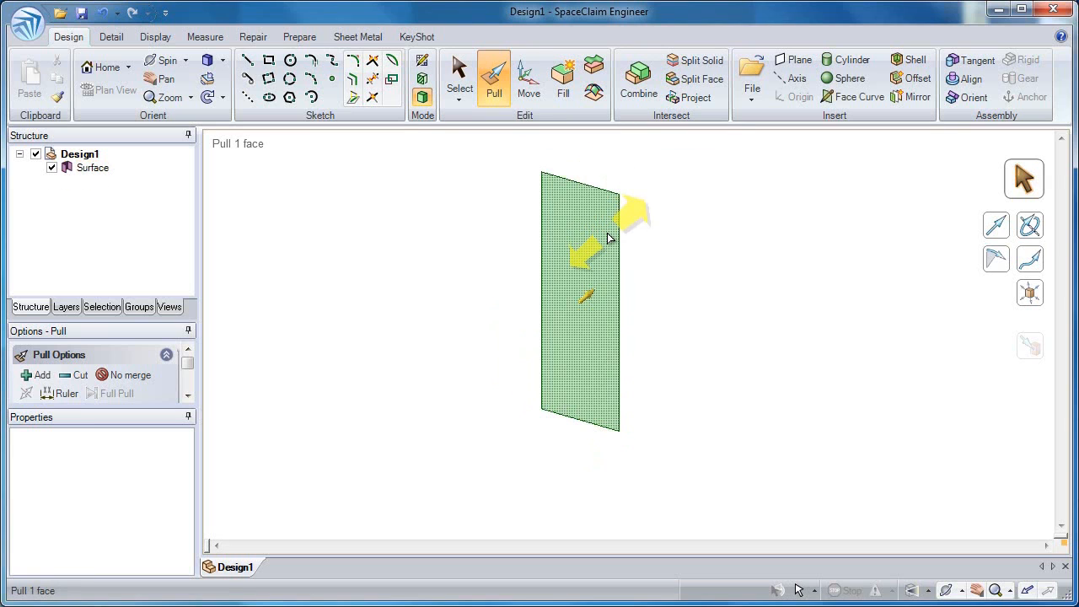
pyautogui.moveTo(611, 238); pyautogui.dragTo(676, 193)
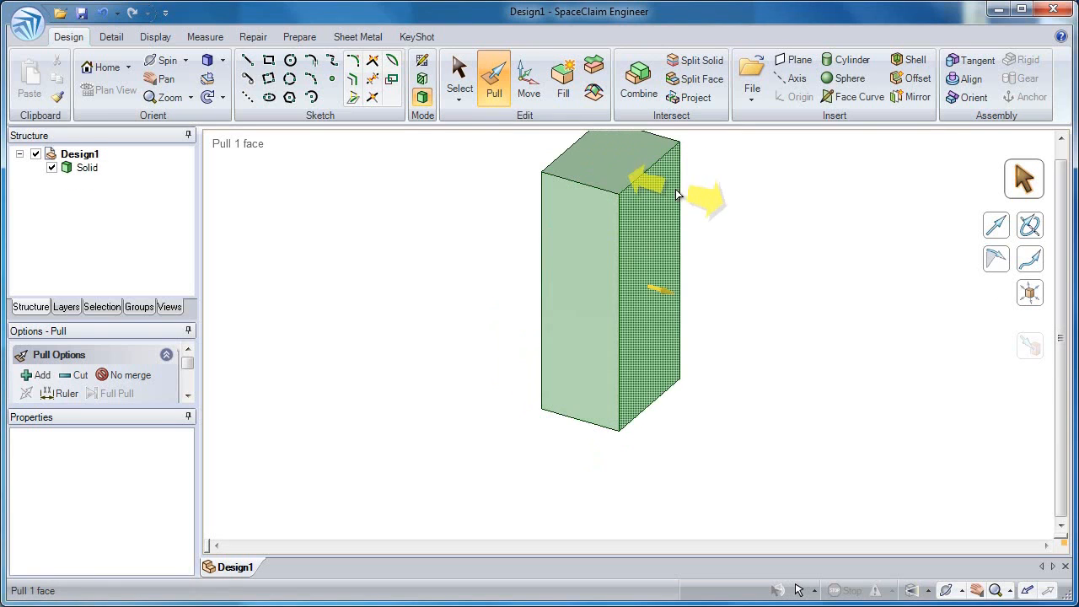
# Sketch a circle about 2 mm in diameter, centred horizontally near the upper edge of the block's side face
pyautogui.scroll(3, 671, 231)
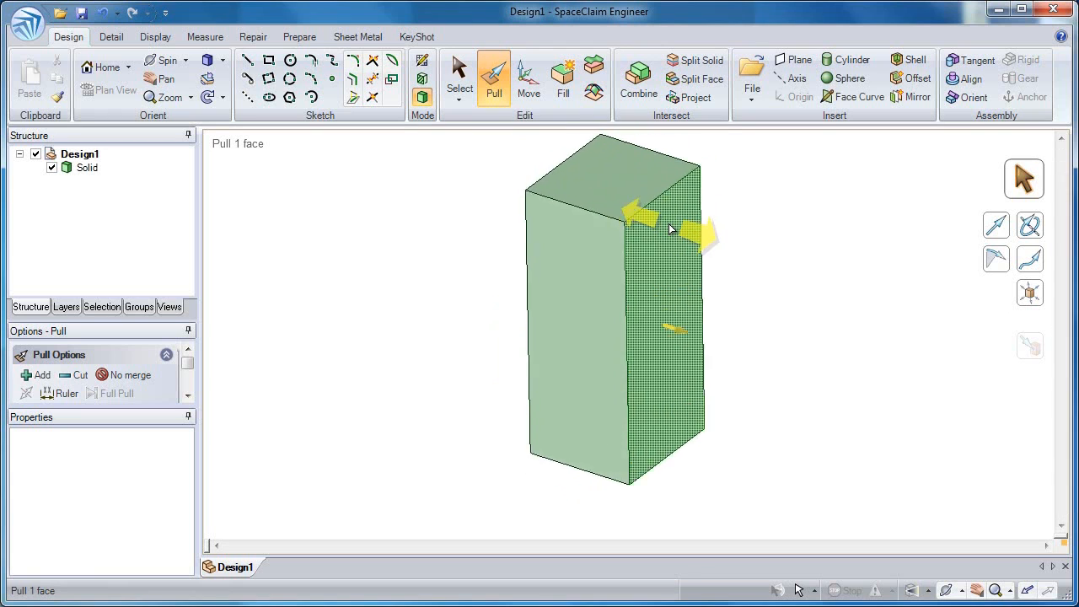
pyautogui.scroll(3, 667, 245)
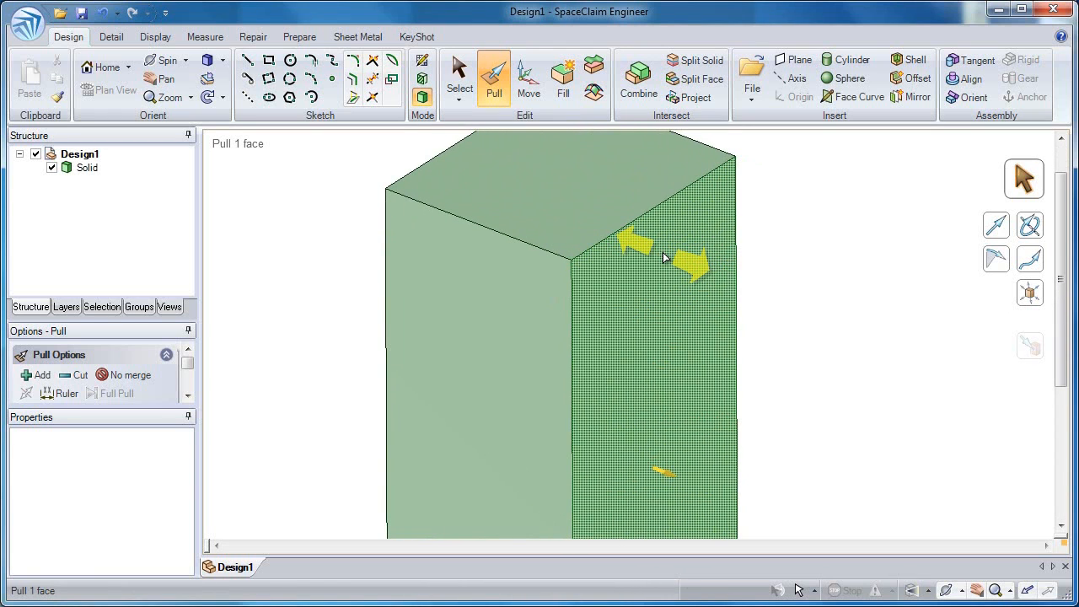
pyautogui.click(663, 257)
pyautogui.press('k')
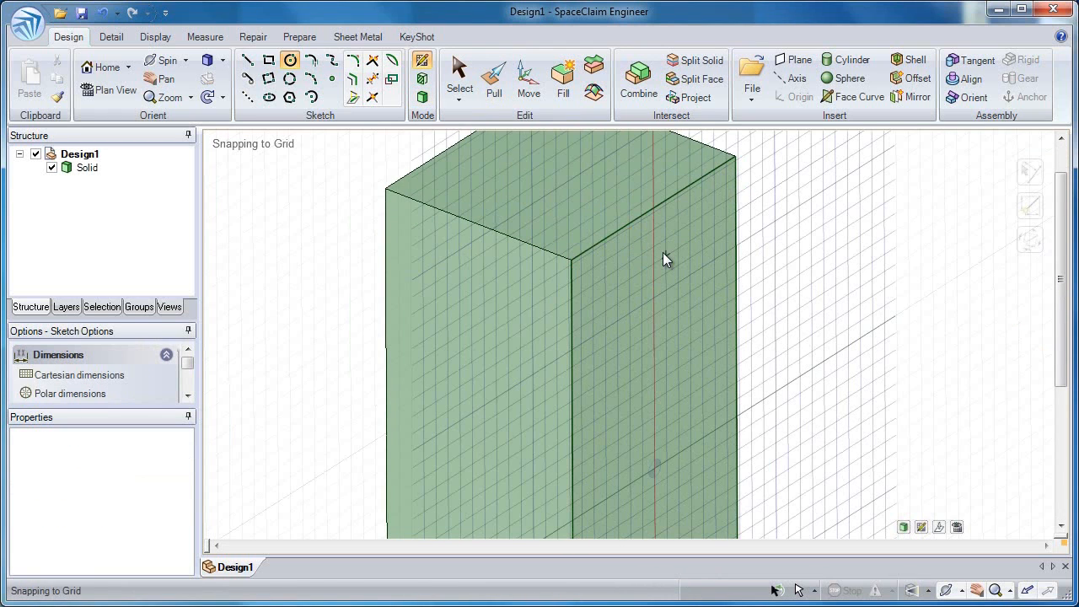
pyautogui.click(653, 264)
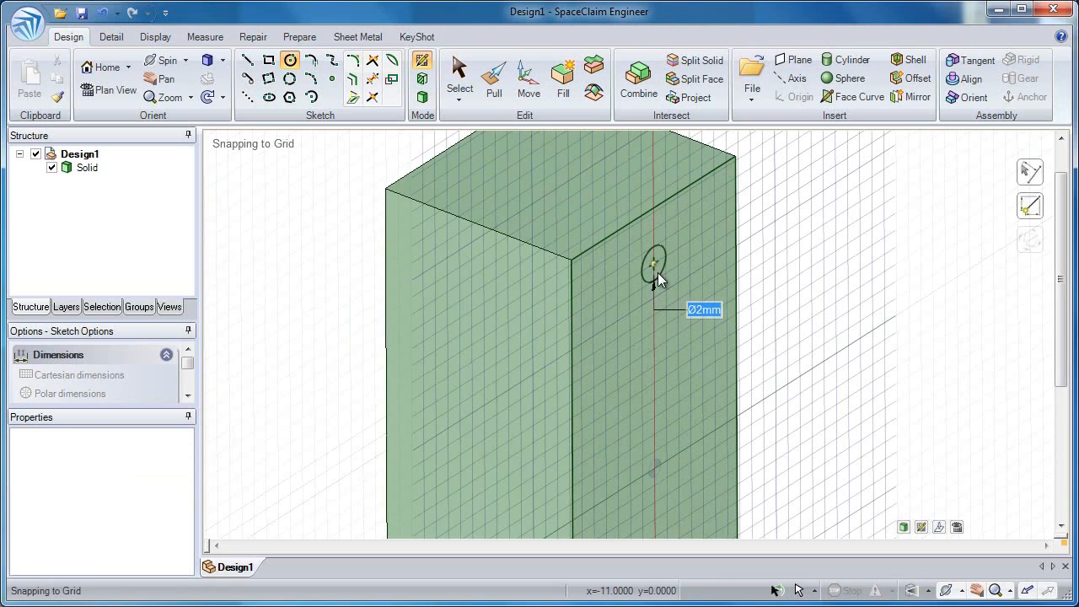
pyautogui.click(658, 272)
# Pull the circle outward into a cylindrical boss and enlarge the boss to a radius of about 1.55 mm
pyautogui.press('p')
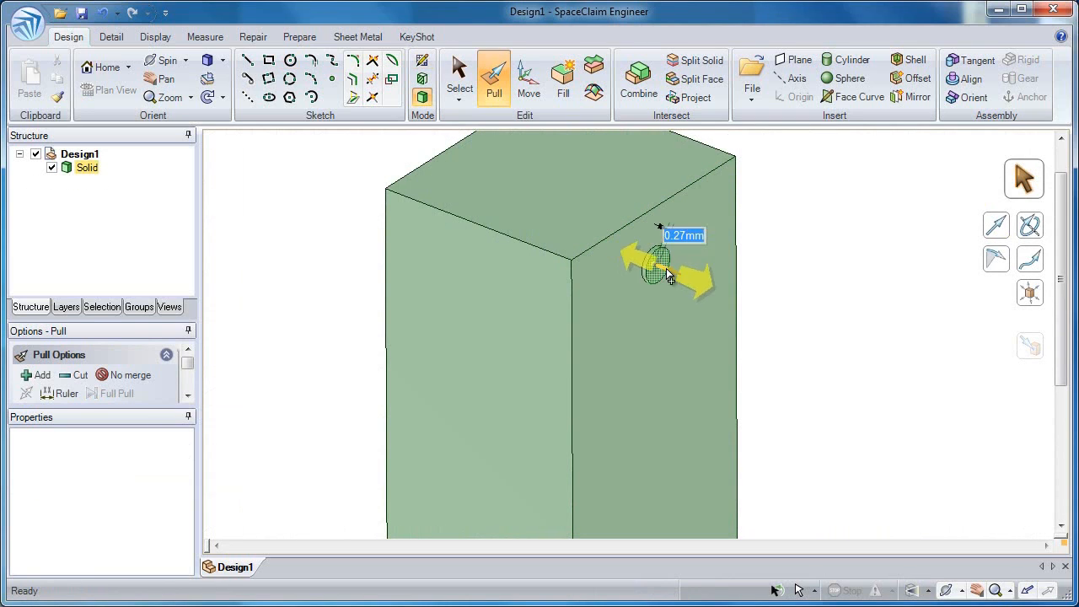
pyautogui.moveTo(668, 277)
pyautogui.mouseDown()
pyautogui.moveTo(794, 338)
pyautogui.moveTo(752, 318)
pyautogui.moveTo(776, 333)
pyautogui.mouseUp()
pyautogui.click(746, 299)
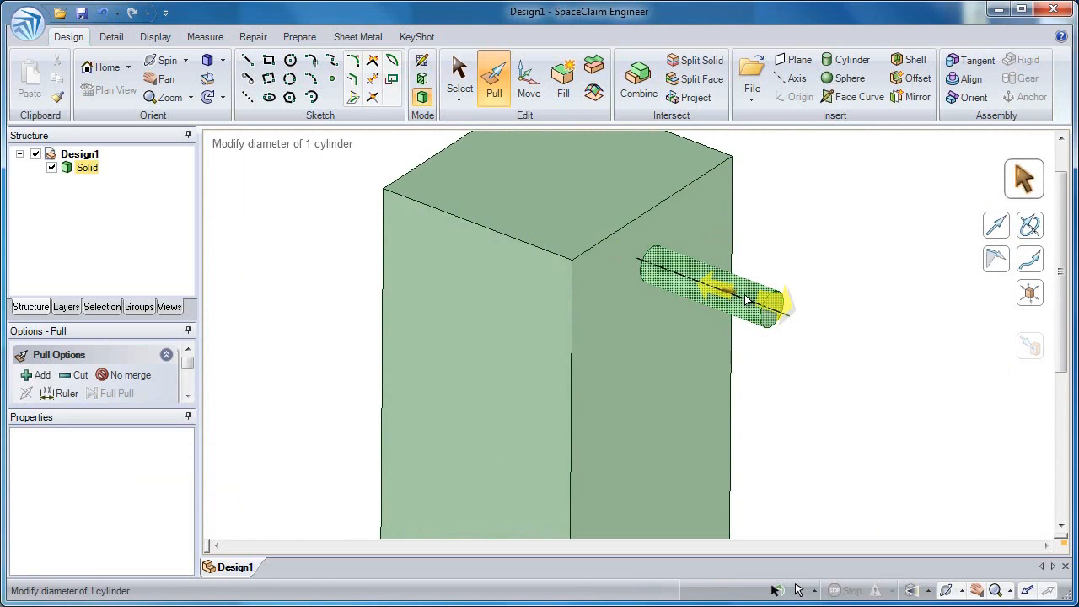
pyautogui.moveTo(746, 299)
pyautogui.mouseDown()
pyautogui.moveTo(722, 296)
pyautogui.moveTo(765, 309)
pyautogui.mouseUp()
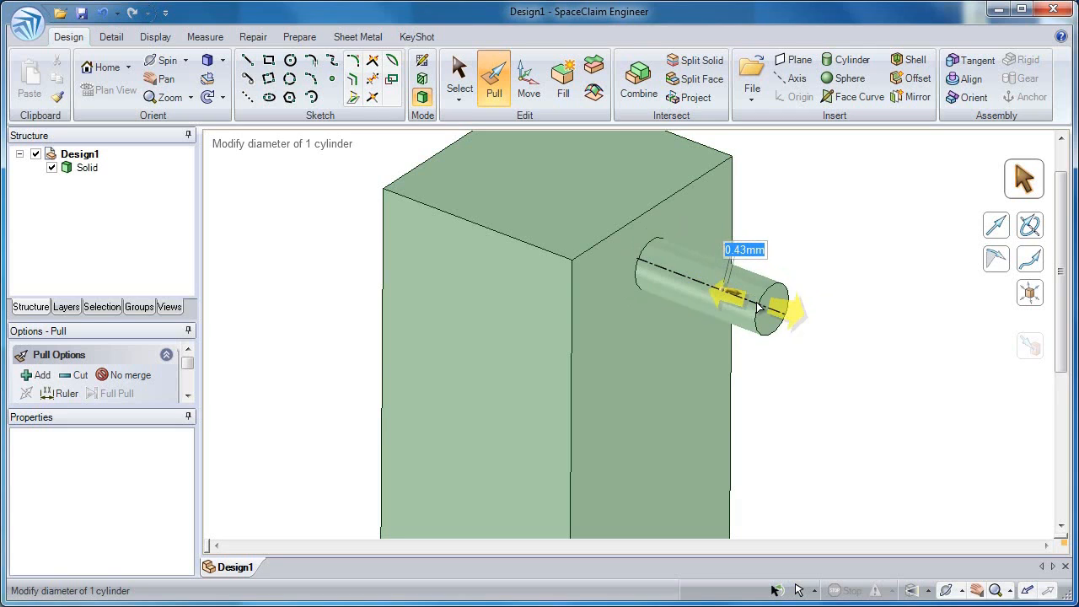
# Shorten the boss by 5 mm and pull its end face into the block to cut a hole through it
pyautogui.click(772, 308)
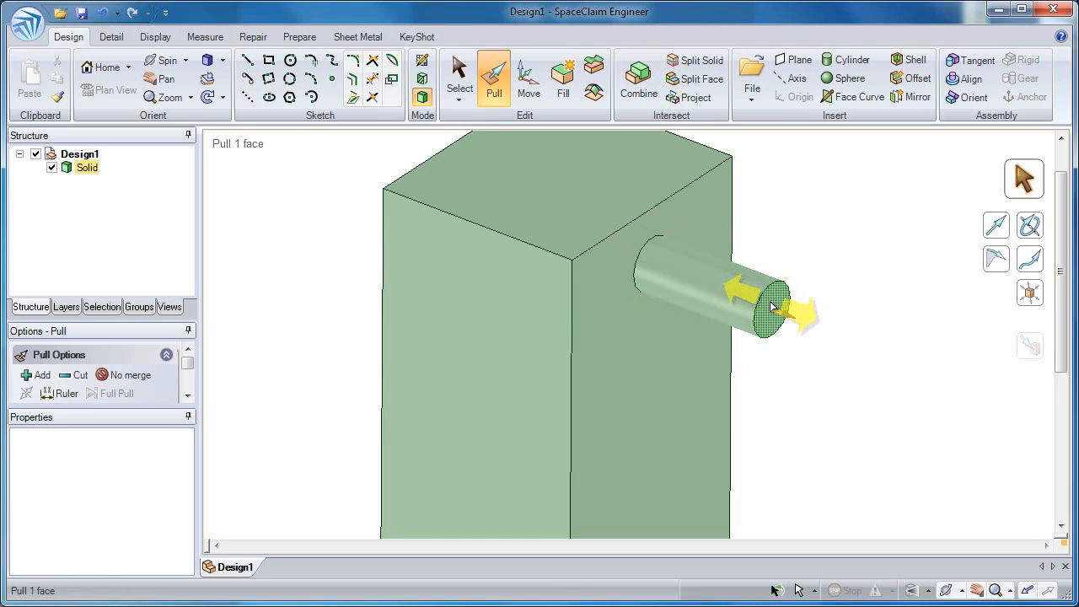
pyautogui.moveTo(772, 308); pyautogui.dragTo(710, 289)
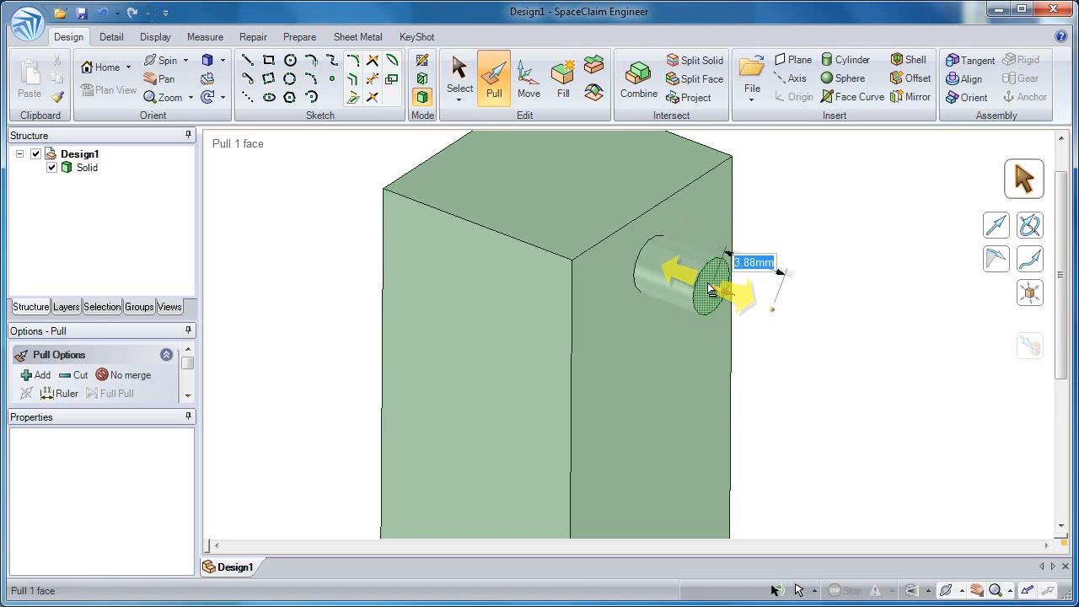
pyautogui.write('5')
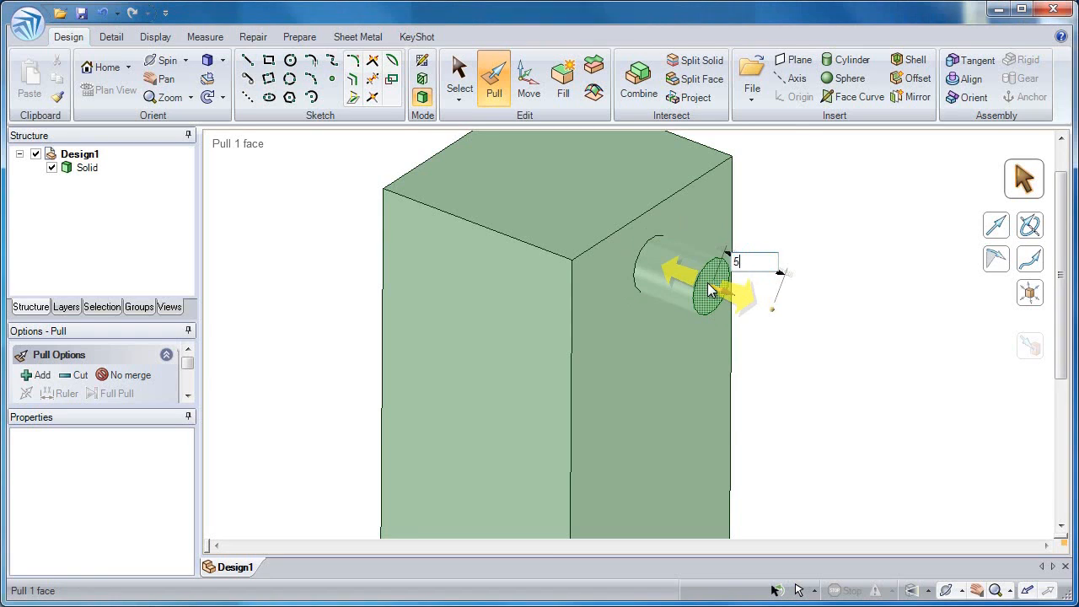
pyautogui.press('Return')
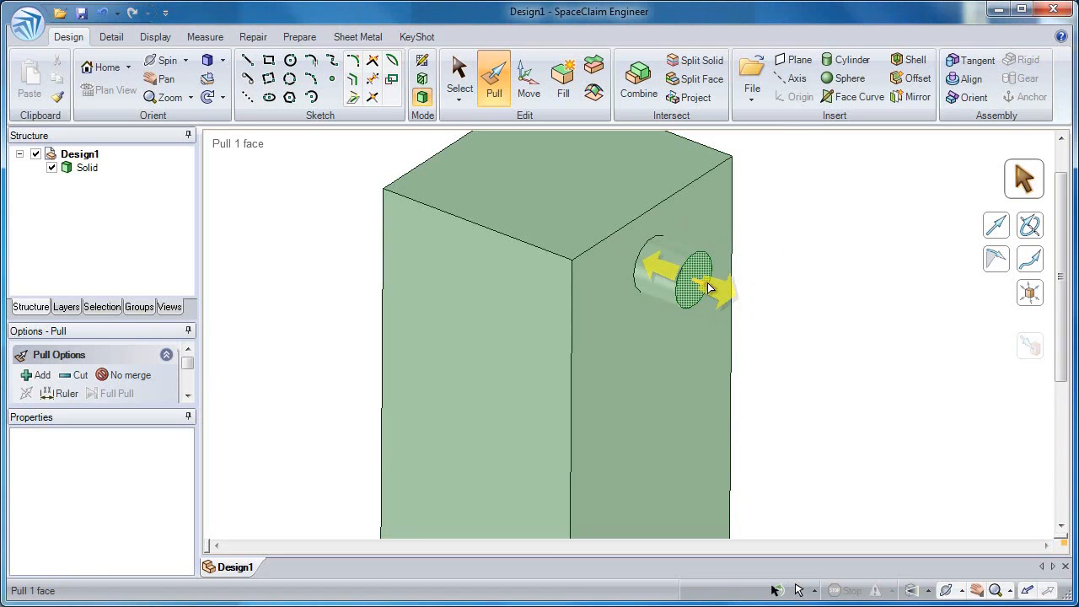
pyautogui.moveTo(690, 278); pyautogui.dragTo(389, 170)
pyautogui.click(661, 286)
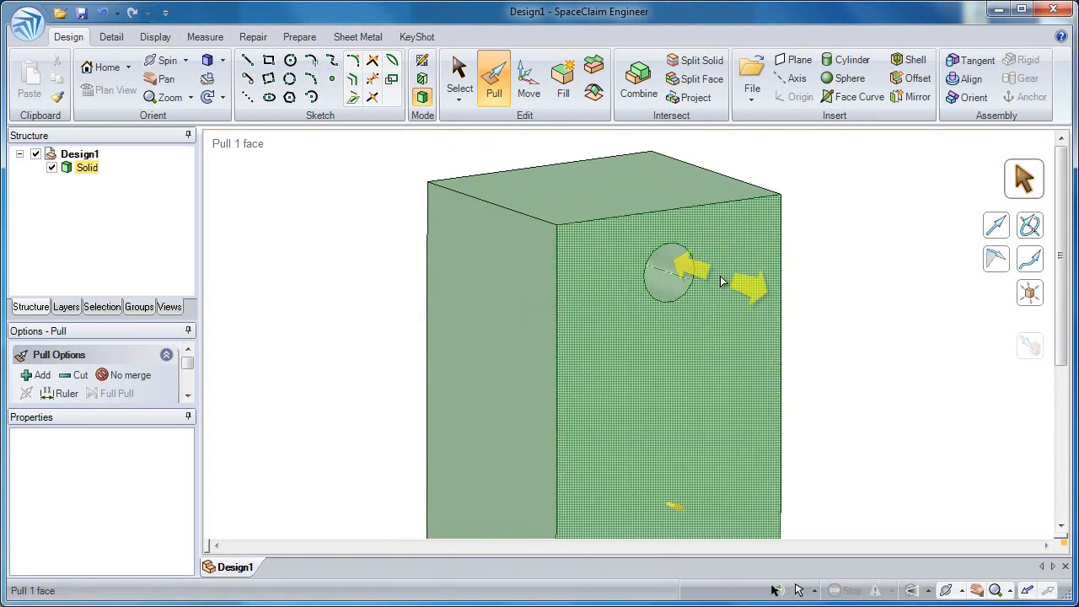
# Round the top edge above the hole to a radius of about 8.27 mm and convert the round into a chamfer
pyautogui.click(750, 236)
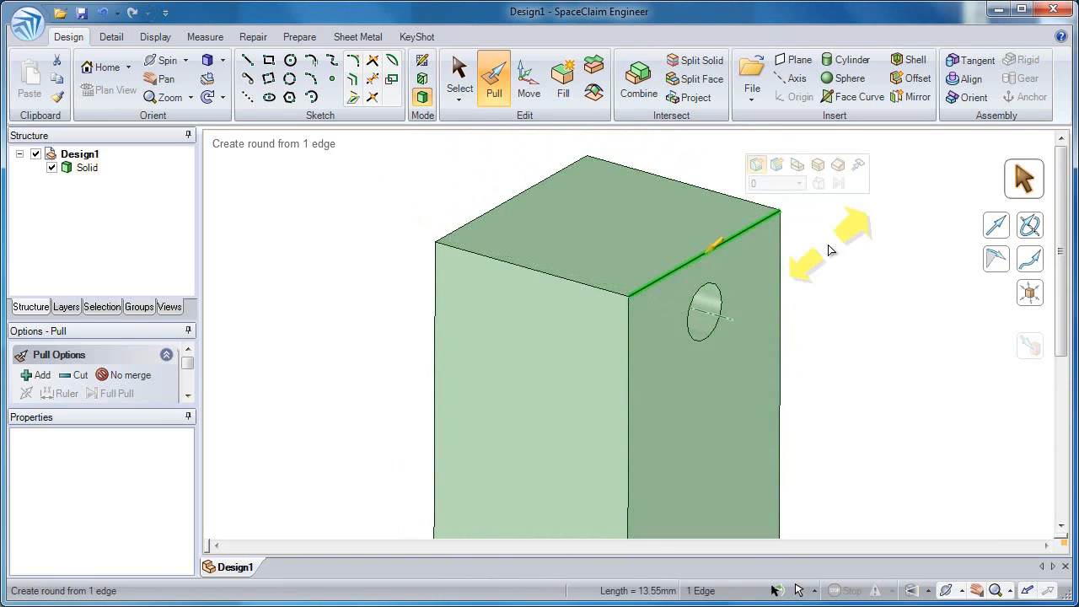
pyautogui.moveTo(848, 238); pyautogui.dragTo(562, 468)
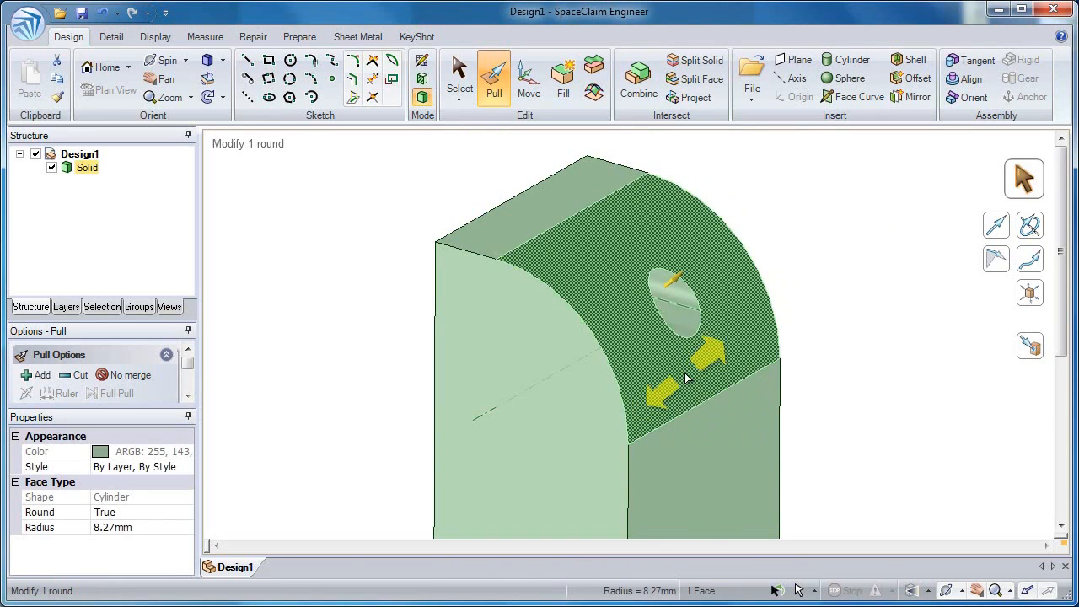
pyautogui.click(684, 373)
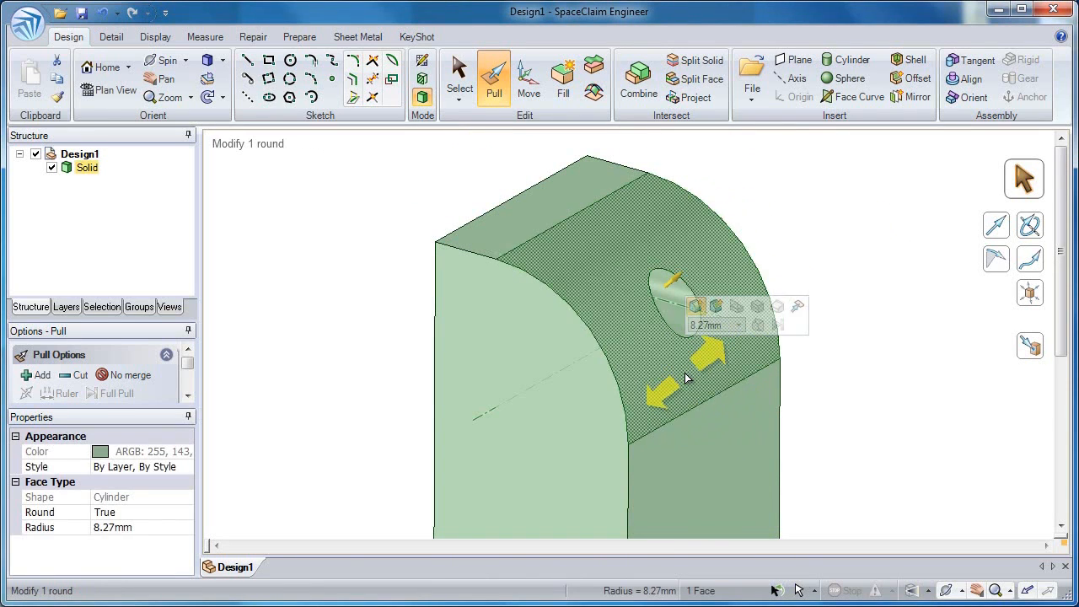
pyautogui.click(717, 308)
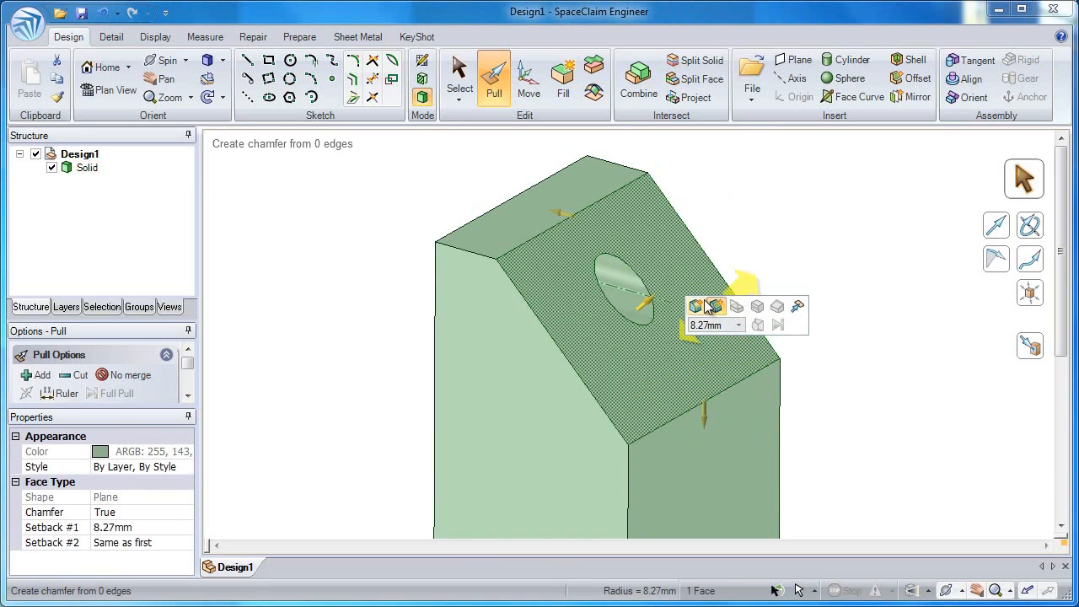
# Copy the hole's cylindrical face and paste the hole onto the block's adjacent vertical face below the chamfer
pyautogui.click(628, 282)
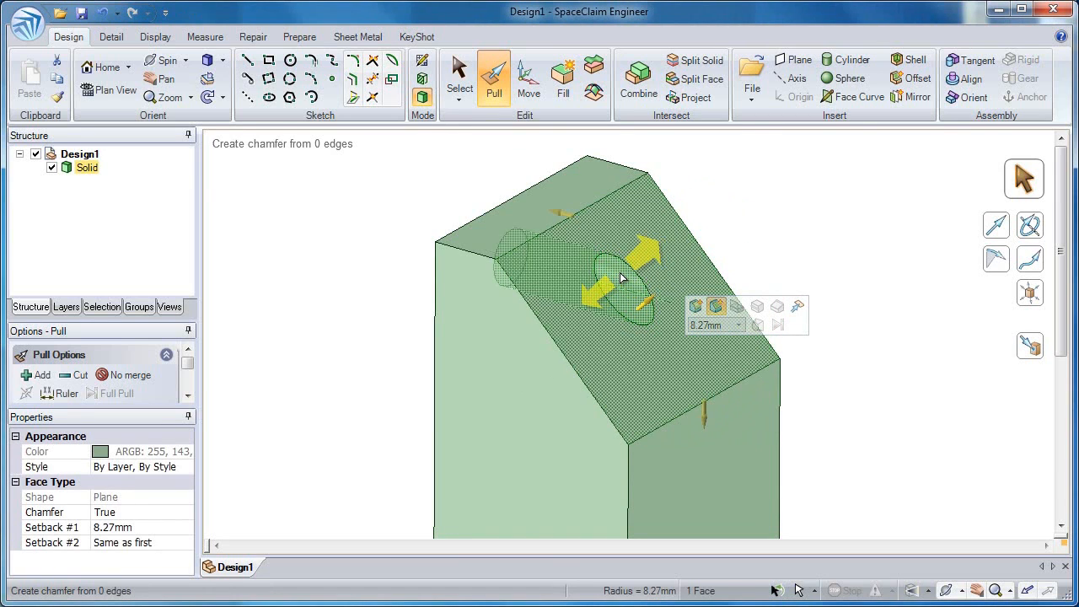
pyautogui.click(622, 278)
pyautogui.scroll(-3, 622, 278)
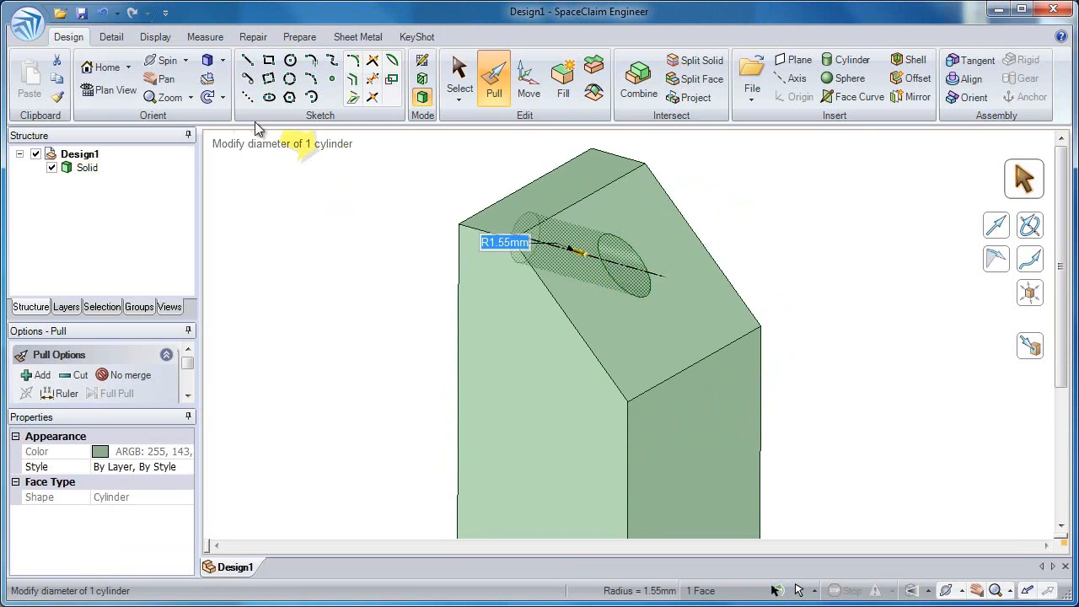
pyautogui.click(34, 27)
pyautogui.click(34, 26)
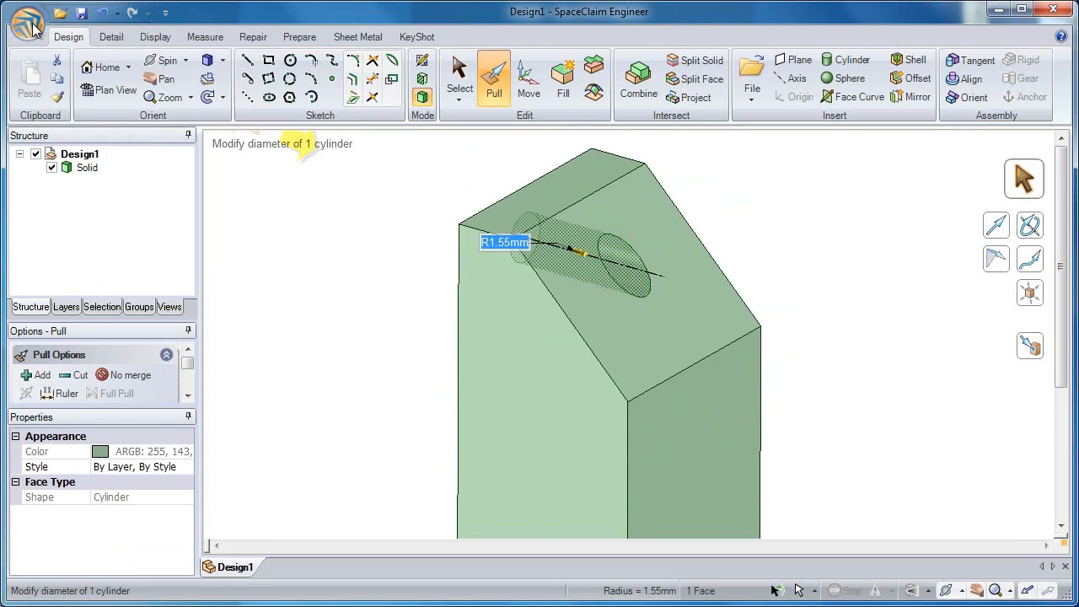
pyautogui.scroll(-3, 534, 382)
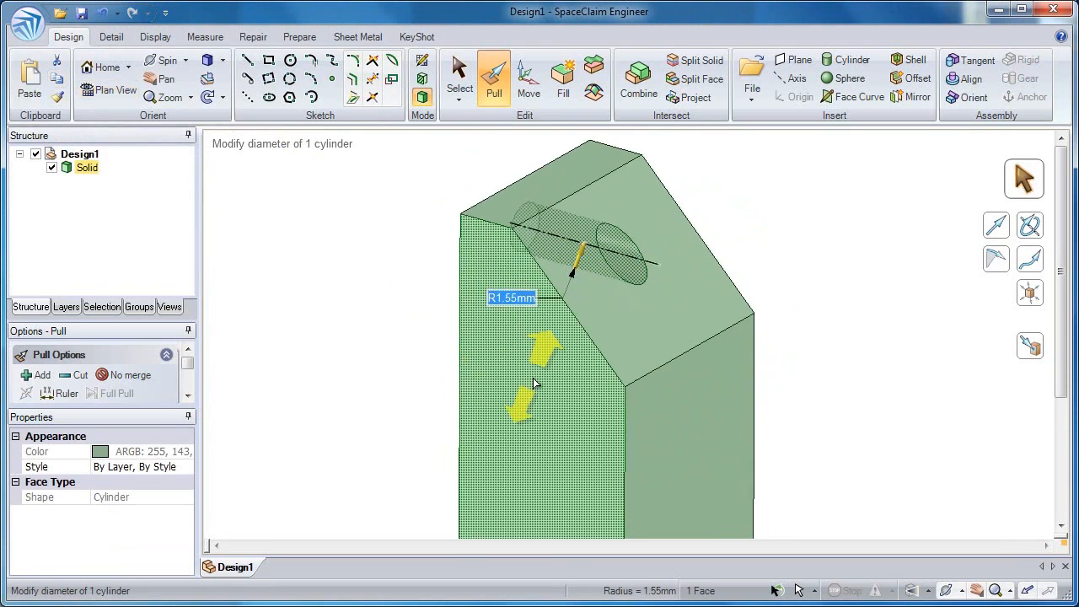
pyautogui.click(542, 440)
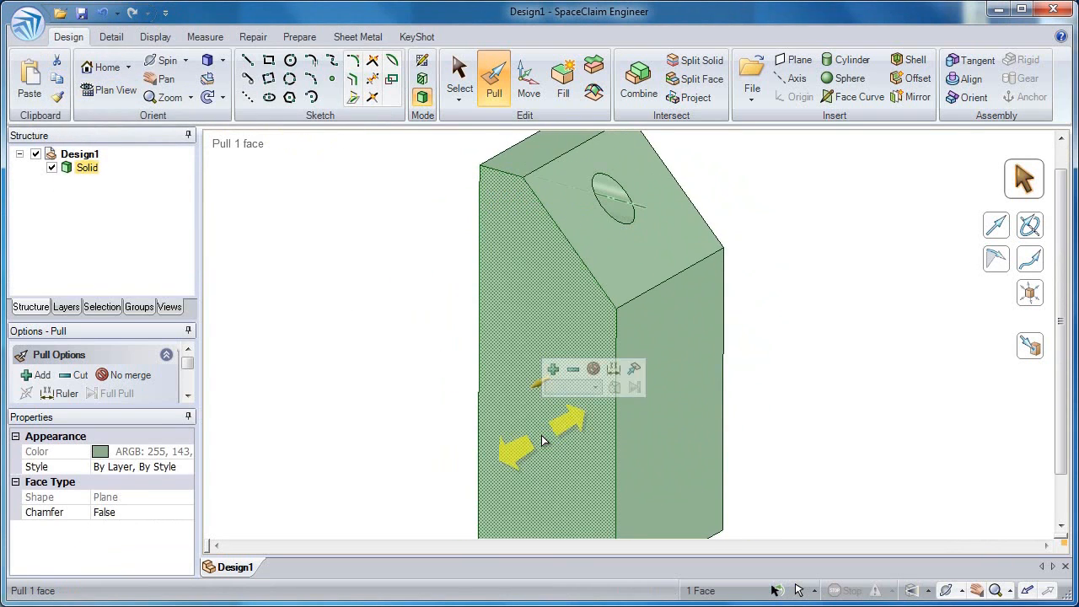
pyautogui.click(36, 87)
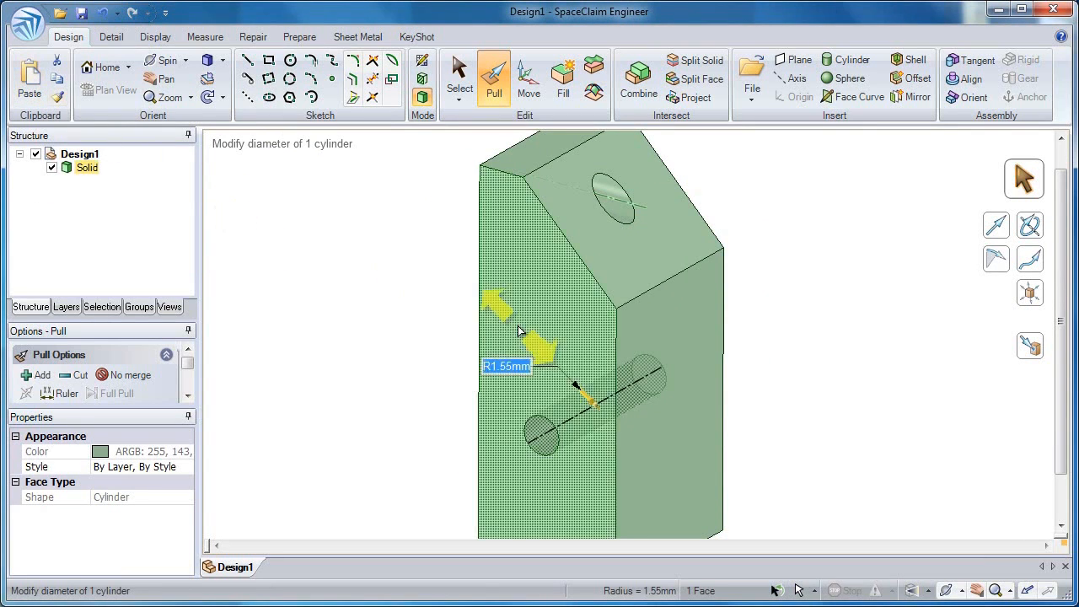
pyautogui.scroll(-3, 664, 406)
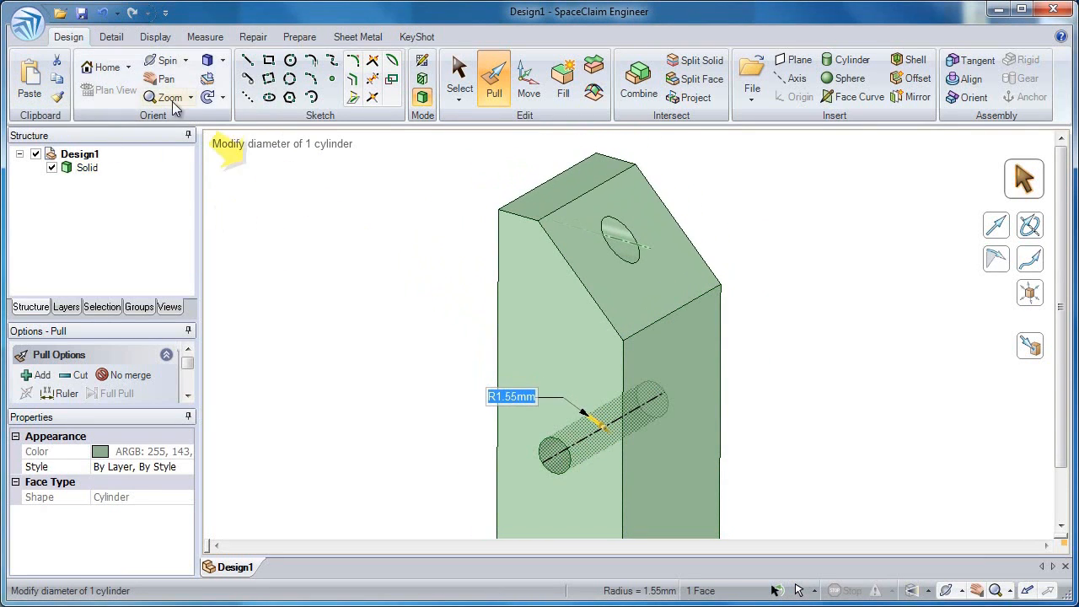
# Undo the pasted hole, the chamfer and the round on the block's top edge
pyautogui.click(100, 15)
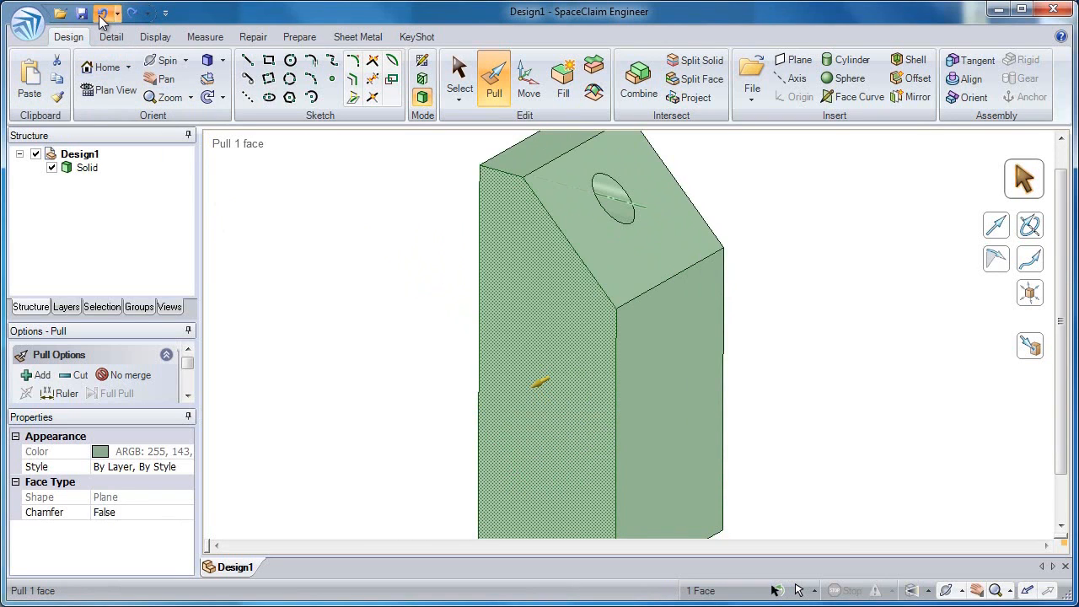
pyautogui.click(100, 15)
pyautogui.click(100, 15)
pyautogui.click(99, 15)
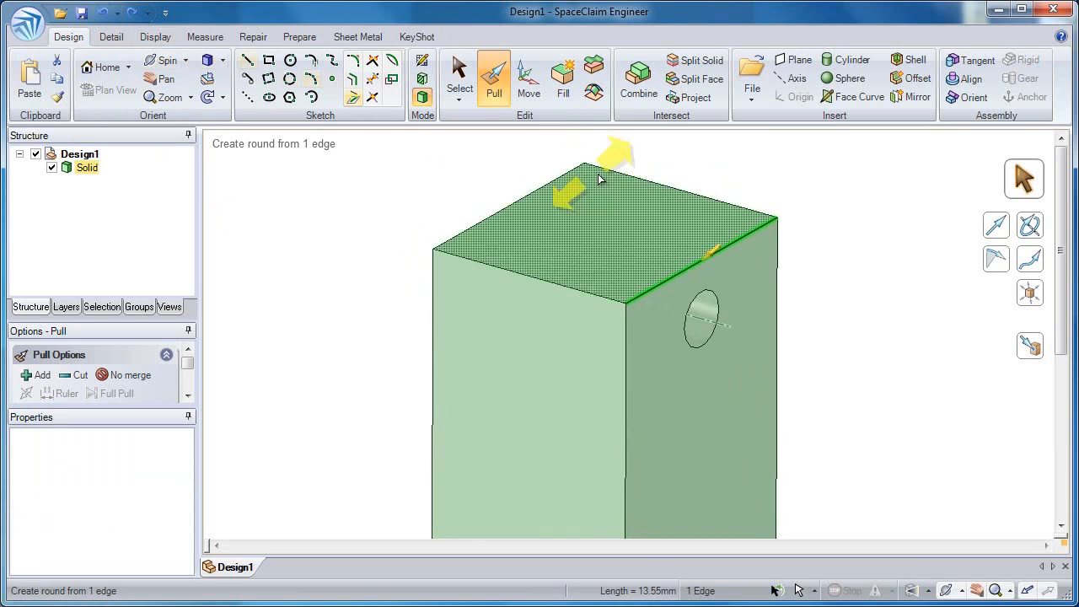
# Copy the four edges of the block's top face down the side faces to split them below the hole
pyautogui.doubleClick(749, 255)
pyautogui.click(819, 187)
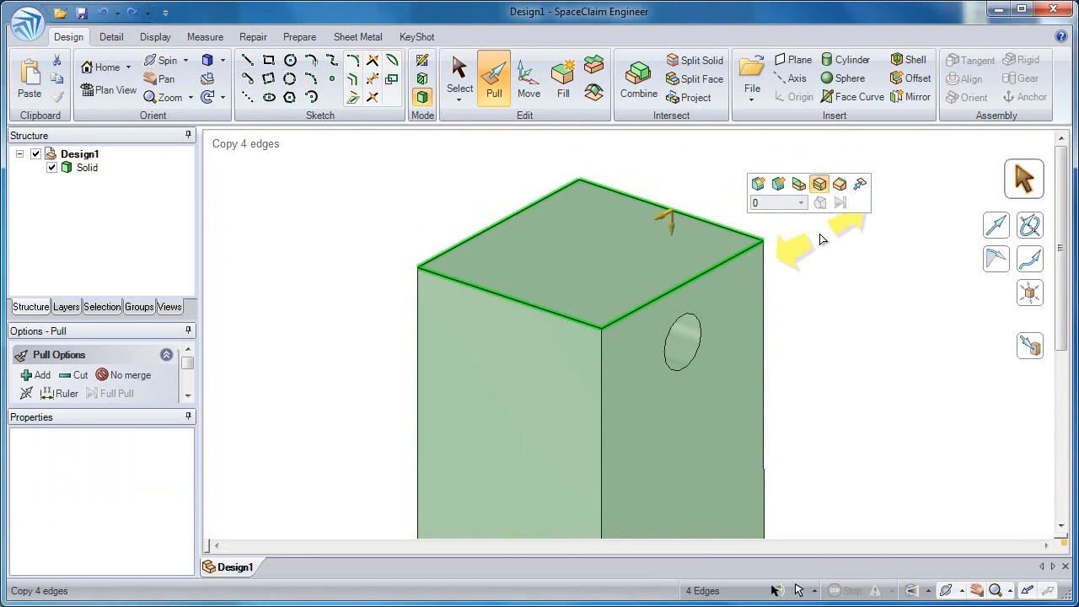
pyautogui.moveTo(821, 250); pyautogui.dragTo(816, 390)
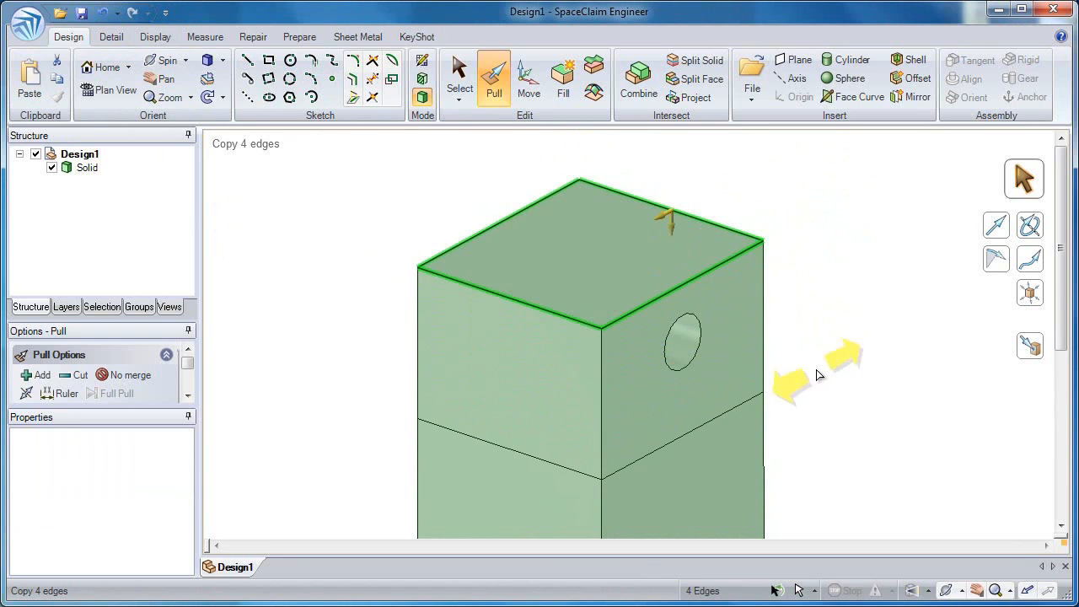
# Pivot the four top edges inward to taper the upper section of the block
pyautogui.moveTo(736, 257)
pyautogui.click(828, 190)
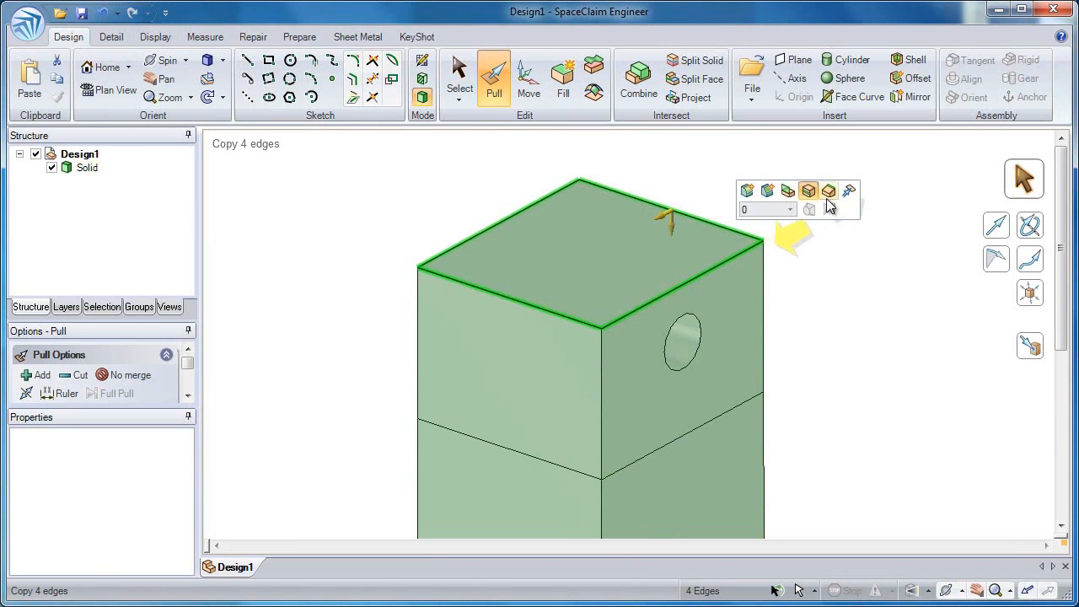
pyautogui.moveTo(816, 262)
pyautogui.mouseDown()
pyautogui.moveTo(885, 224)
pyautogui.moveTo(796, 277)
pyautogui.moveTo(819, 264)
pyautogui.moveTo(806, 262)
pyautogui.mouseUp()
pyautogui.click(805, 262)
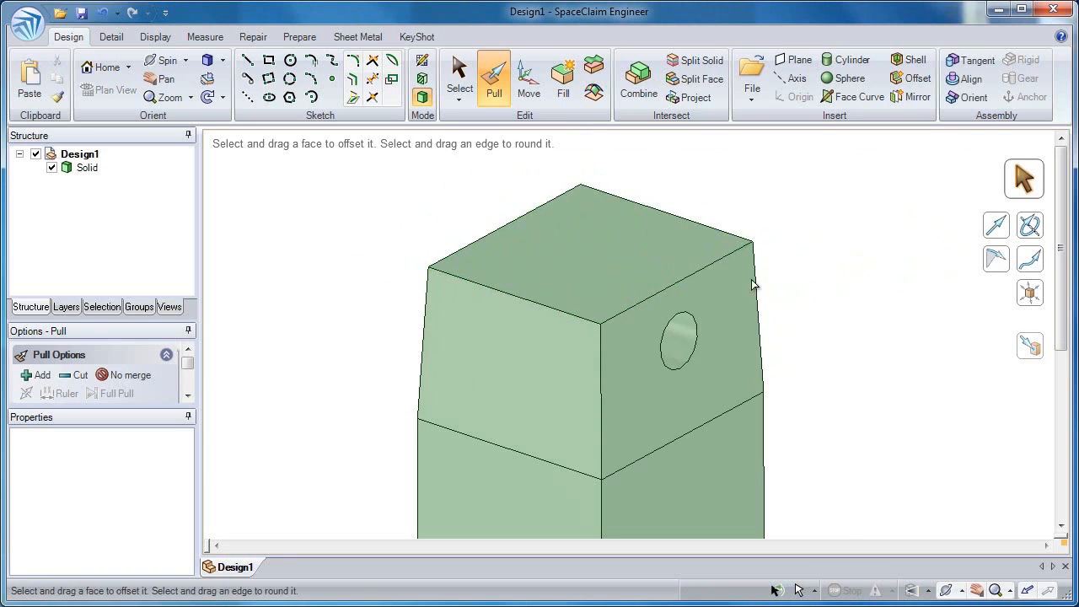
# Pivot the two split-line edges that meet at the block's front corner upward along the side faces
pyautogui.click(704, 425)
pyautogui.click(703, 426)
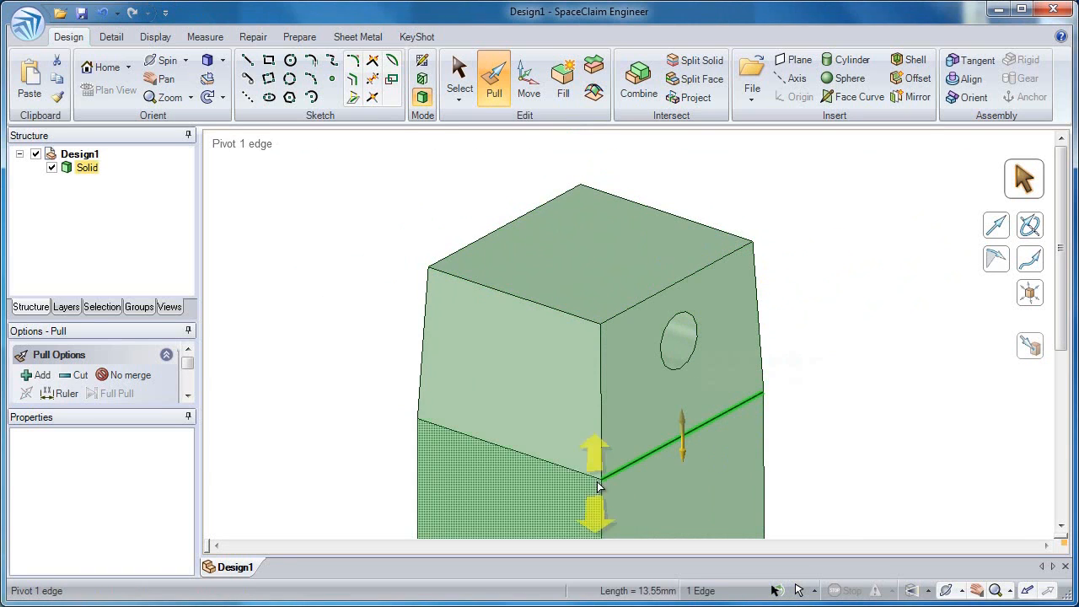
pyautogui.keyDown('ctrl'); pyautogui.click(572, 477); pyautogui.keyUp('ctrl')
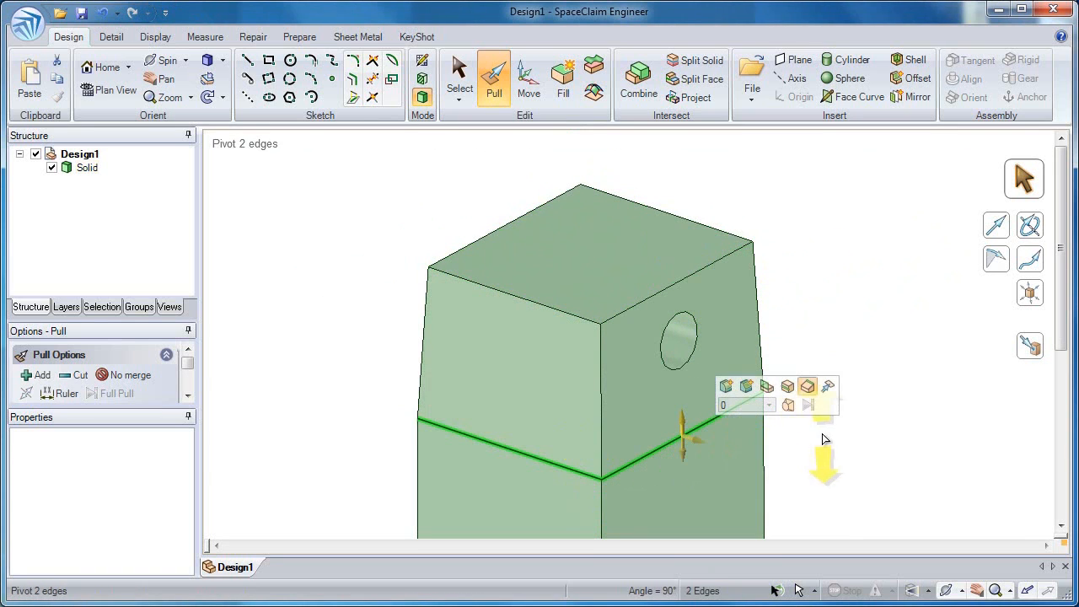
pyautogui.moveTo(834, 447); pyautogui.dragTo(834, 390)
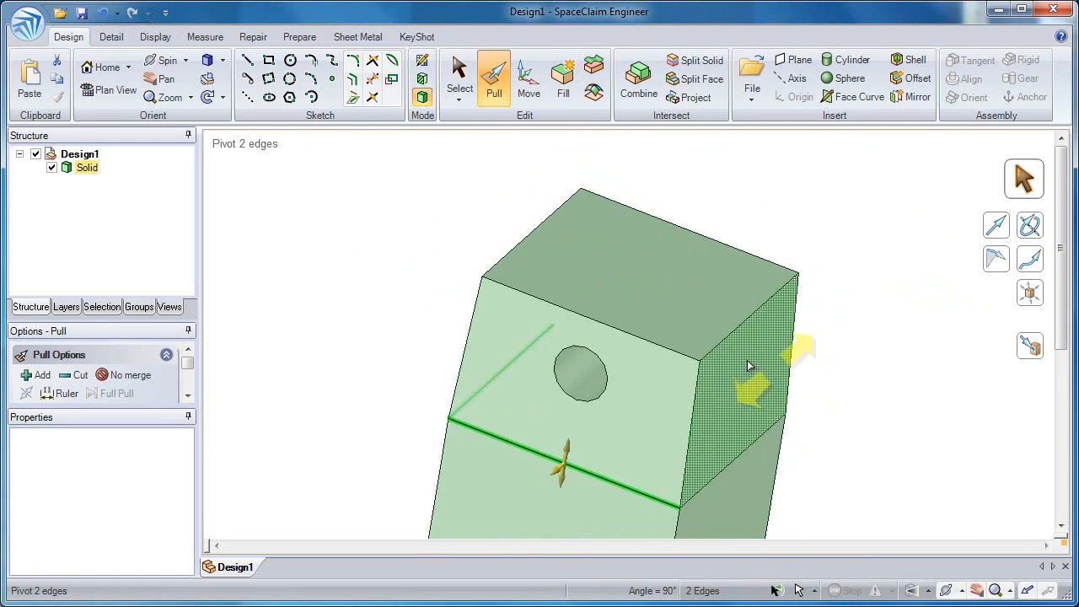
# Copy two opposite edges of the top face inward by about 1.56 mm to divide the face into three strips
pyautogui.click(659, 345)
pyautogui.moveTo(658, 345); pyautogui.dragTo(603, 251, button='middle')
pyautogui.keyDown('ctrl'); pyautogui.click(608, 243); pyautogui.keyUp('ctrl')
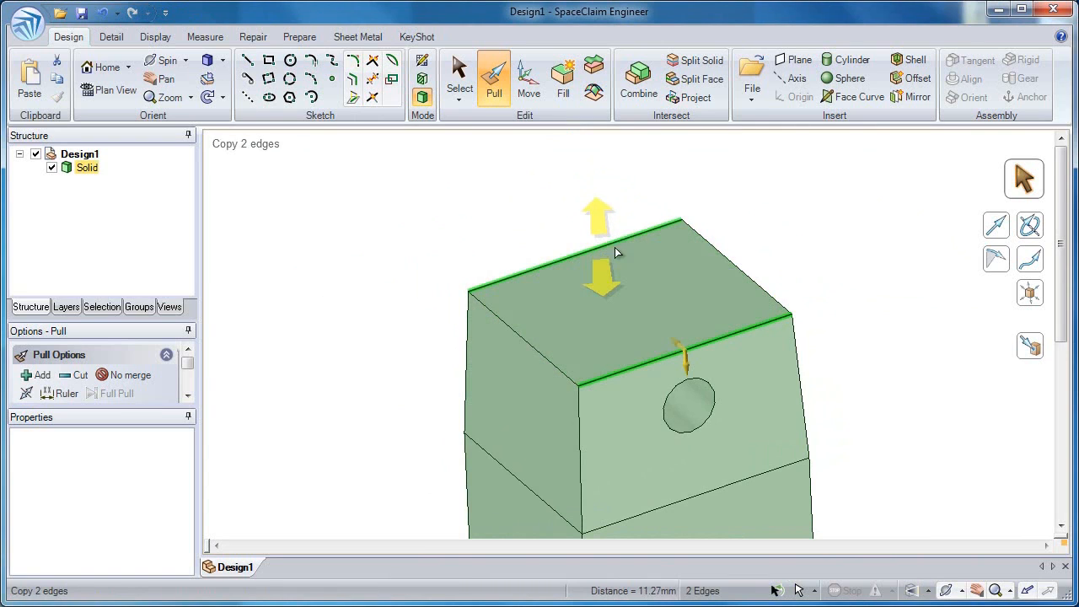
pyautogui.click(688, 182)
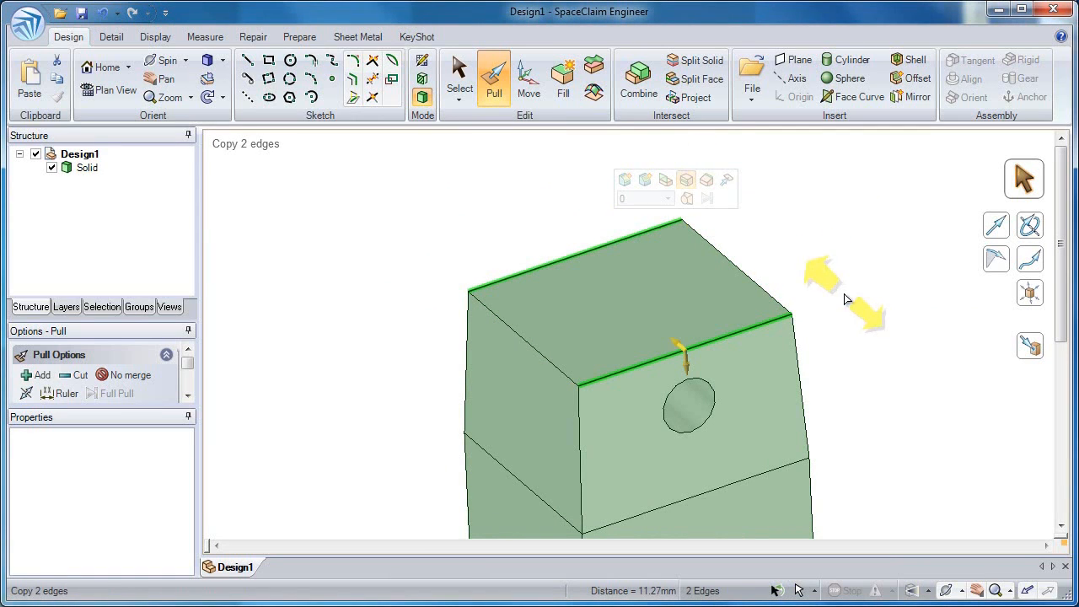
pyautogui.moveTo(844, 293); pyautogui.dragTo(831, 278)
pyautogui.moveTo(831, 278); pyautogui.dragTo(767, 283, button='middle')
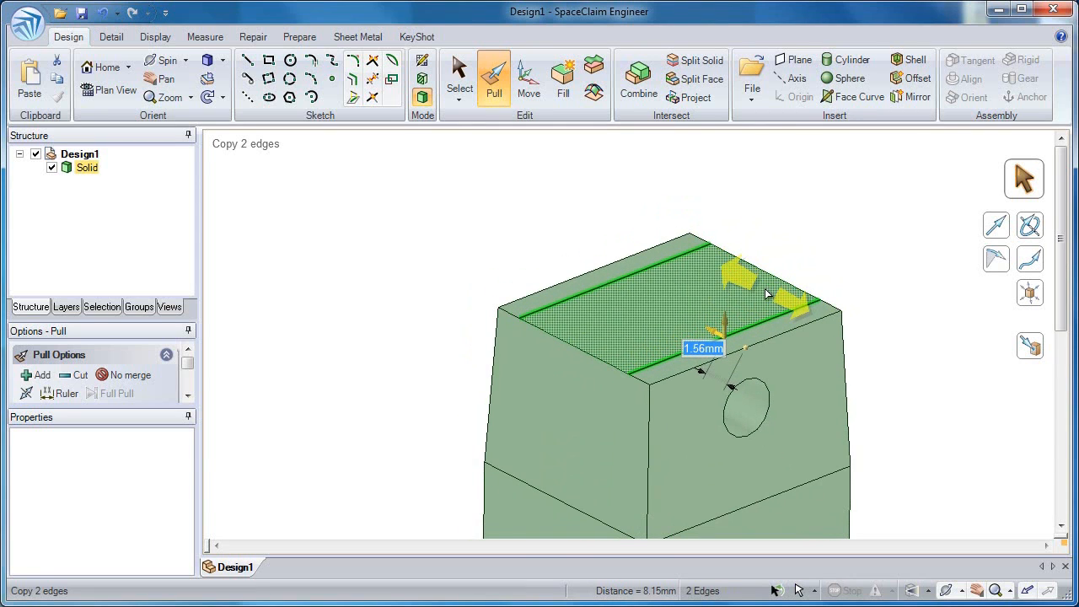
# Pull the middle strip of the top face down about 7.39 mm to cut a slot between two walls
pyautogui.click(765, 289)
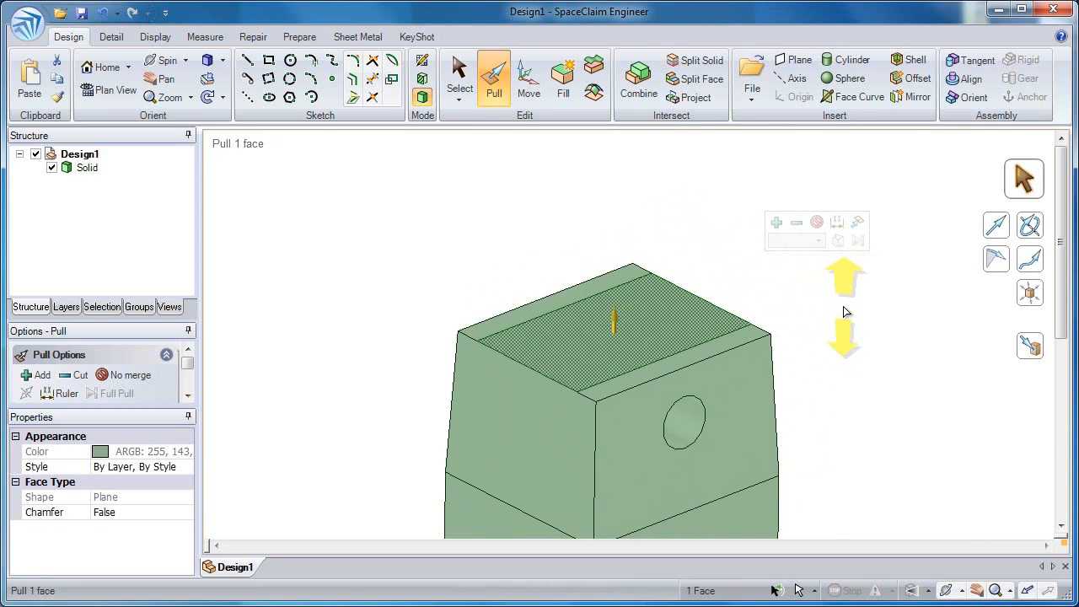
pyautogui.moveTo(845, 312); pyautogui.dragTo(839, 434)
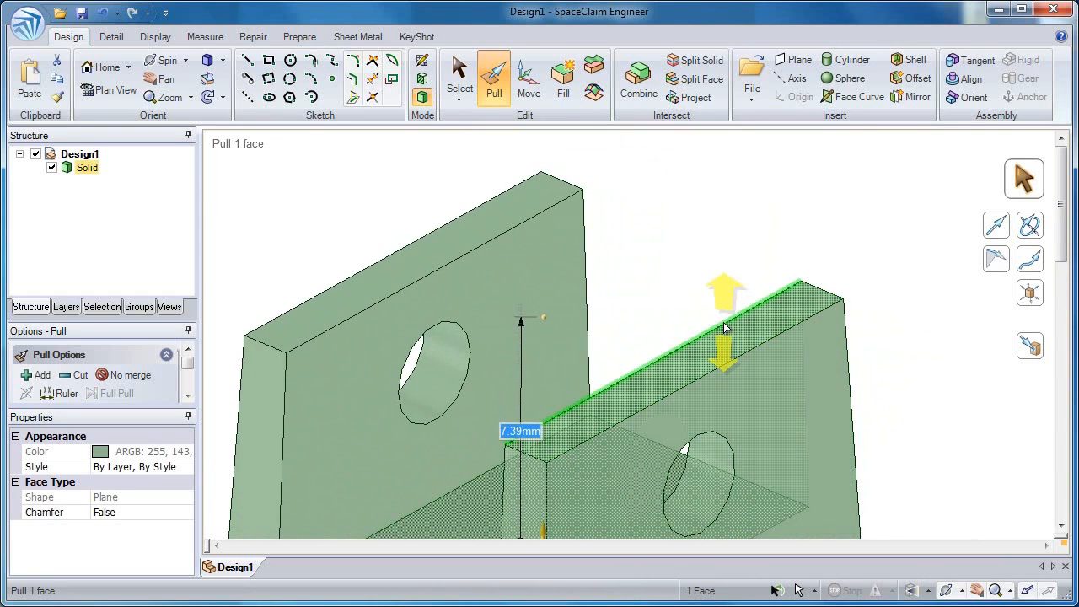
# Revolve the near wall's top face about its outer top edge to form a rounded bead
pyautogui.click(726, 325)
pyautogui.keyDown('ctrl'); pyautogui.click(735, 337); pyautogui.keyUp('ctrl')
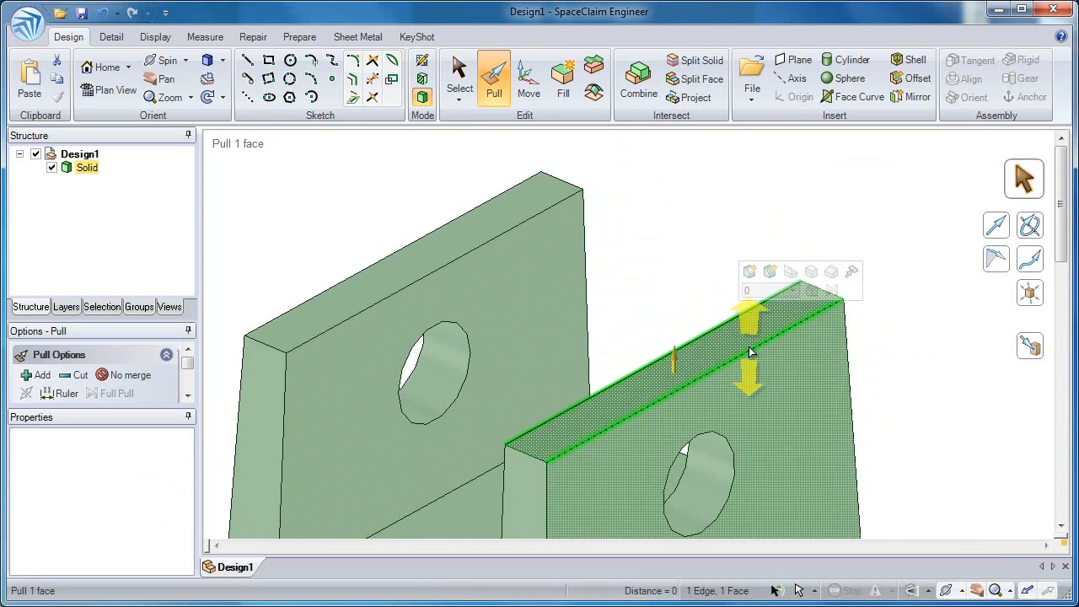
pyautogui.keyDown('alt'); pyautogui.click(750, 349); pyautogui.keyUp('alt')
pyautogui.moveTo(884, 341); pyautogui.dragTo(699, 313)
# Copy the far wall's top face upward as two offset surfaces stacked above the wall
pyautogui.click(357, 307)
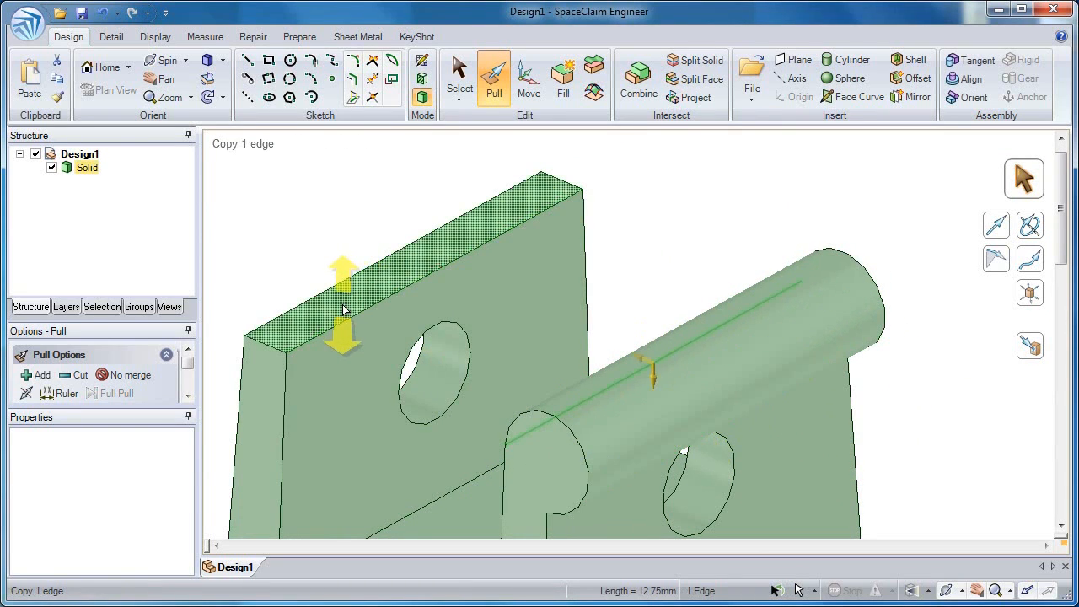
pyautogui.click(342, 310)
pyautogui.keyDown('ctrl'); pyautogui.moveTo(292, 276); pyautogui.dragTo(272, 194); pyautogui.keyUp('ctrl')
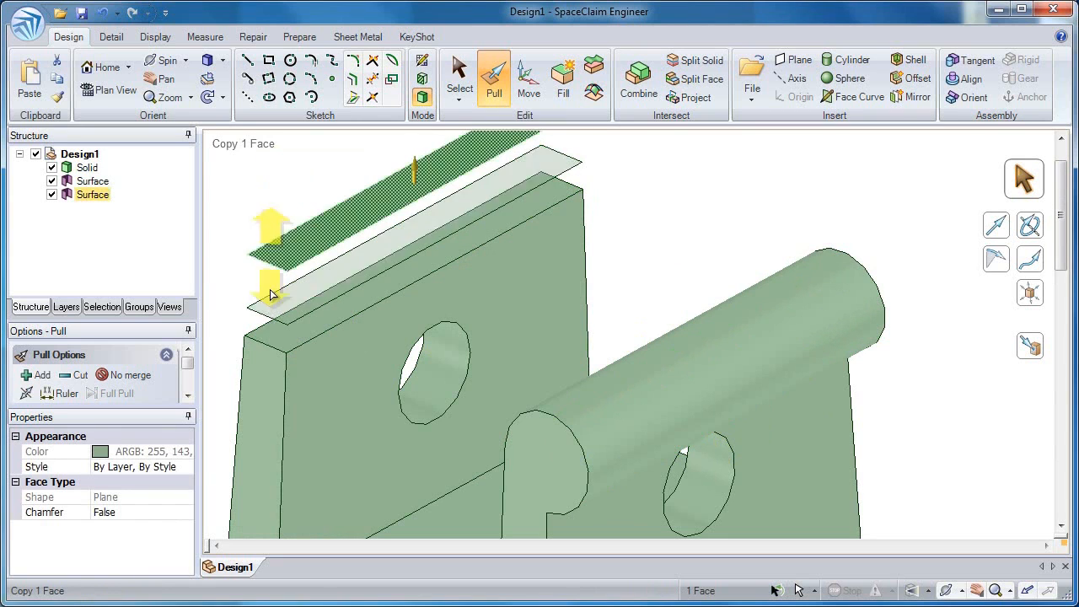
# Pull the outer long edge of the lower copied surface outward to widen the surface
pyautogui.keyDown('ctrl'); pyautogui.click(266, 306); pyautogui.keyUp('ctrl')
pyautogui.click(257, 301)
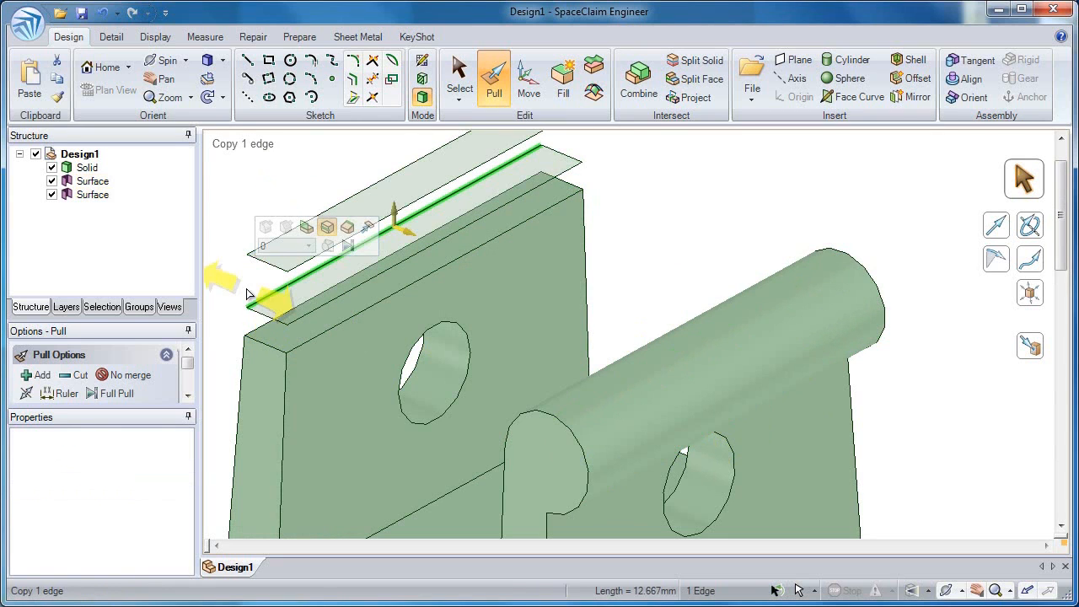
pyautogui.keyDown('ctrl'); pyautogui.moveTo(245, 290); pyautogui.dragTo(224, 281); pyautogui.keyUp('ctrl')
# Blend from the far wall's top face through the two surfaces above it and complete the blend
pyautogui.click(262, 336)
pyautogui.keyDown('ctrl'); pyautogui.click(274, 302); pyautogui.keyUp('ctrl')
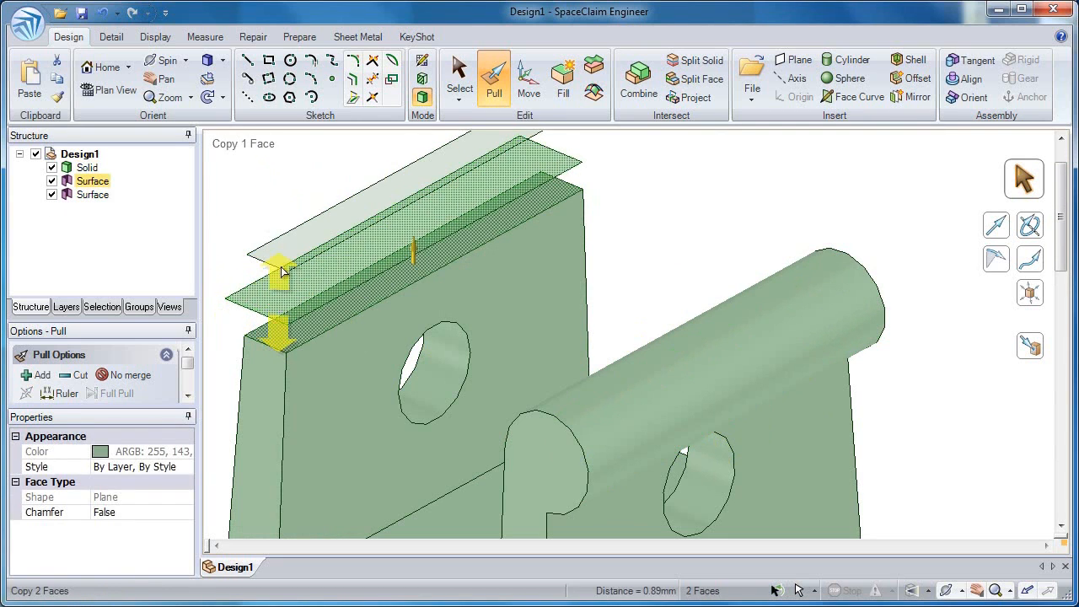
pyautogui.keyDown('ctrl'); pyautogui.click(276, 258); pyautogui.keyUp('ctrl')
pyautogui.scroll(-4, 180, 383)
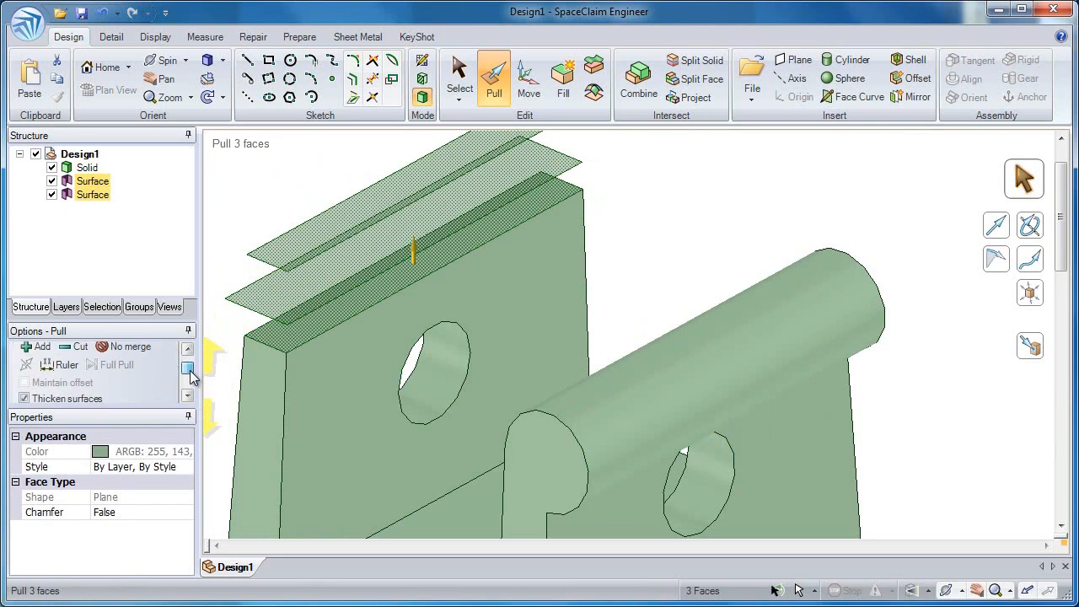
pyautogui.click(133, 380)
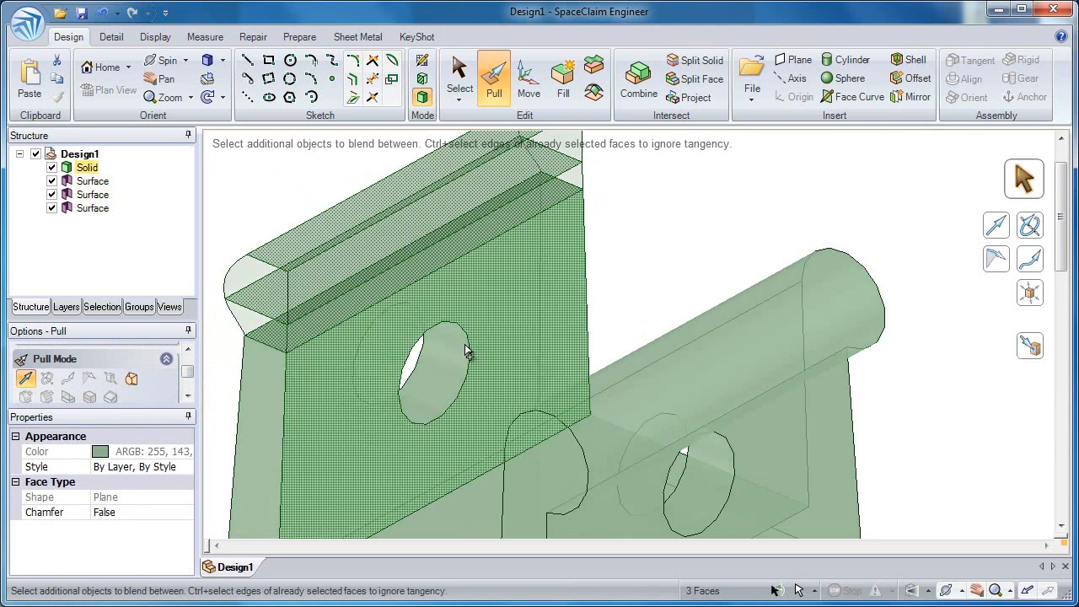
pyautogui.click(1021, 405)
pyautogui.scroll(-3, 877, 377)
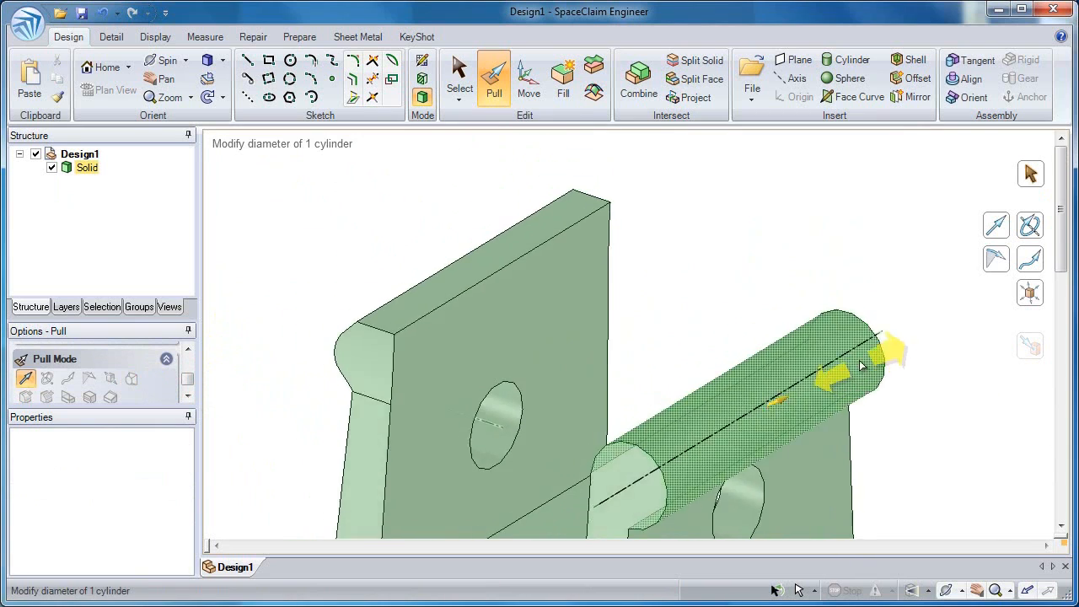
# Undo the blend, the copied surfaces and the rounded bead, restoring the plain two-walled slot
pyautogui.hotkey('ctrl', 'z')
pyautogui.hotkey('ctrl', 'z')
pyautogui.hotkey('ctrl', 'z')
pyautogui.hotkey('ctrl', 'z')
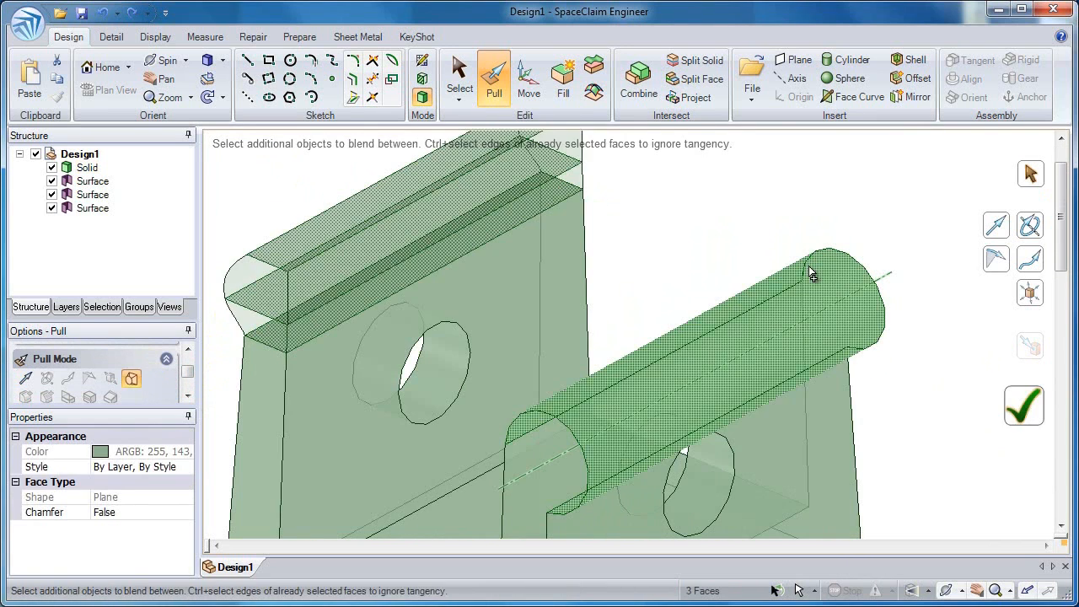
pyautogui.hotkey('ctrl', 'z')
pyautogui.hotkey('ctrl', 'z')
pyautogui.hotkey('ctrl', 'z')
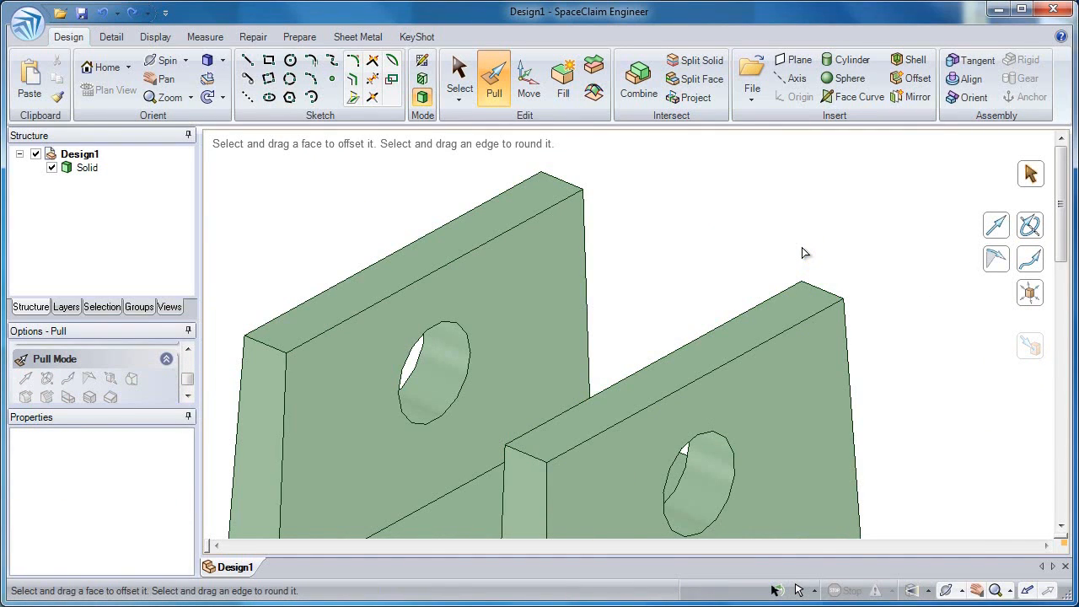
# Move the slot's floor face downward with the Move tool and undo the change
pyautogui.moveTo(871, 369); pyautogui.dragTo(801, 200, button='middle')
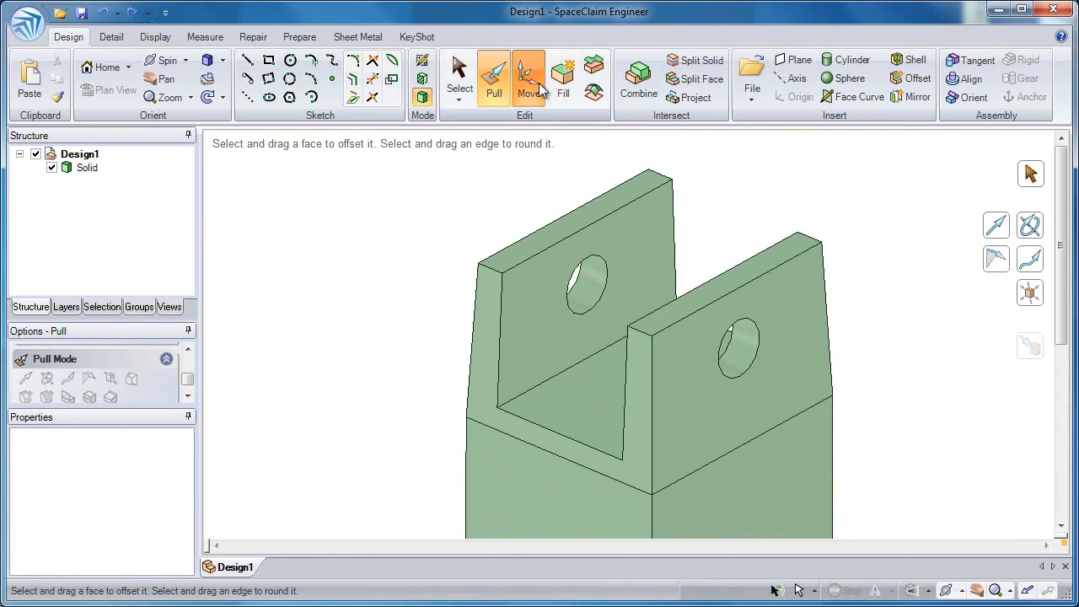
pyautogui.click(540, 91)
pyautogui.click(603, 378)
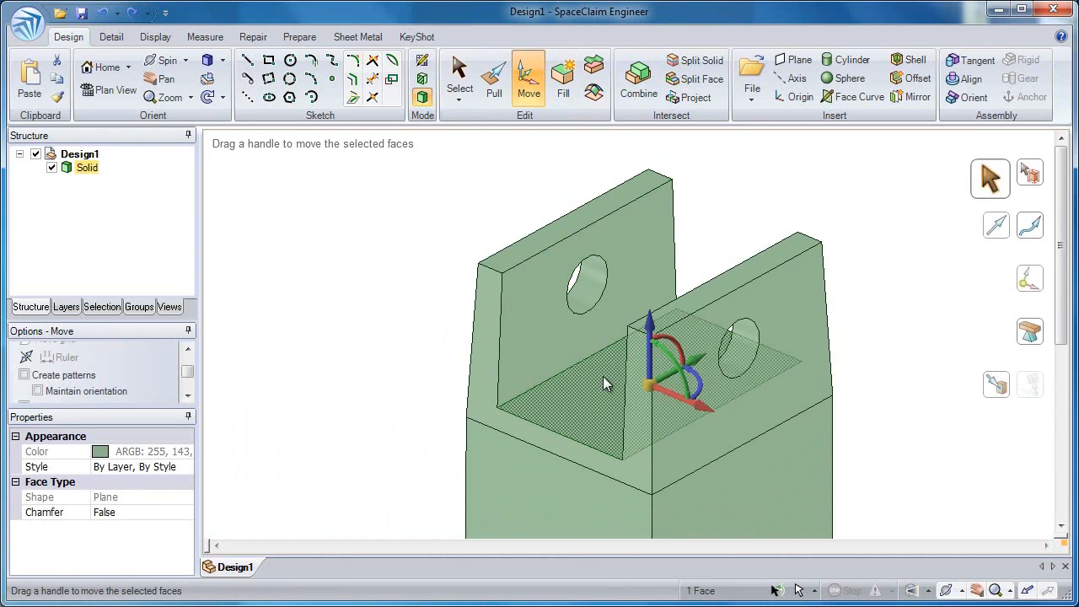
pyautogui.moveTo(649, 317); pyautogui.dragTo(656, 356)
pyautogui.hotkey('ctrl', 'z')
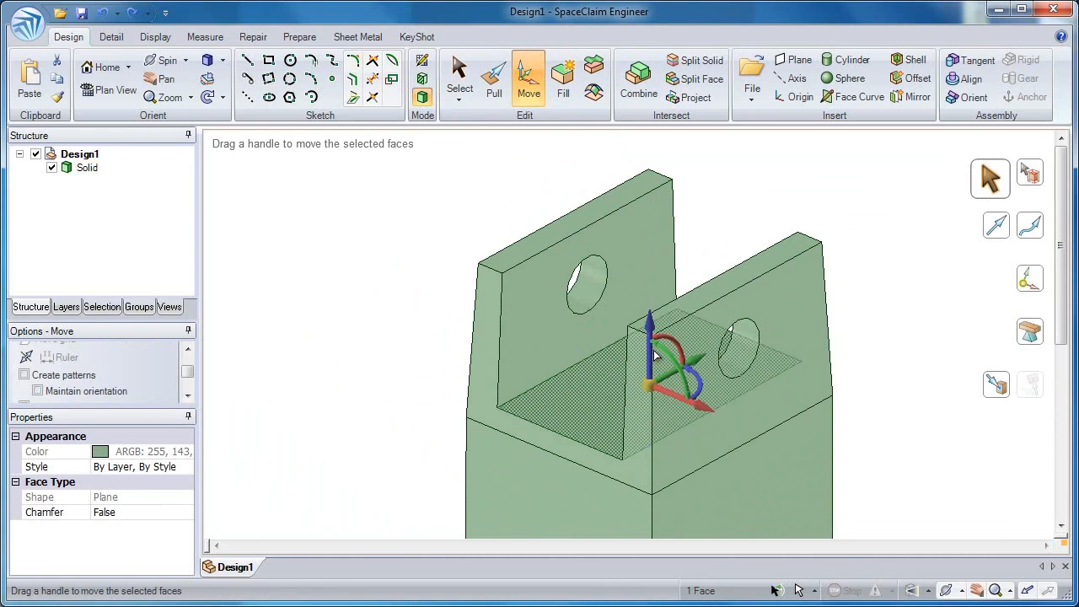
# Try moving and rotating the slot's floor face and the near wall's hole together
pyautogui.keyDown('ctrl'); pyautogui.click(739, 338); pyautogui.keyUp('ctrl')
pyautogui.moveTo(662, 291)
pyautogui.mouseDown()
pyautogui.moveTo(666, 225)
pyautogui.moveTo(671, 381)
pyautogui.moveTo(679, 291)
pyautogui.mouseUp()
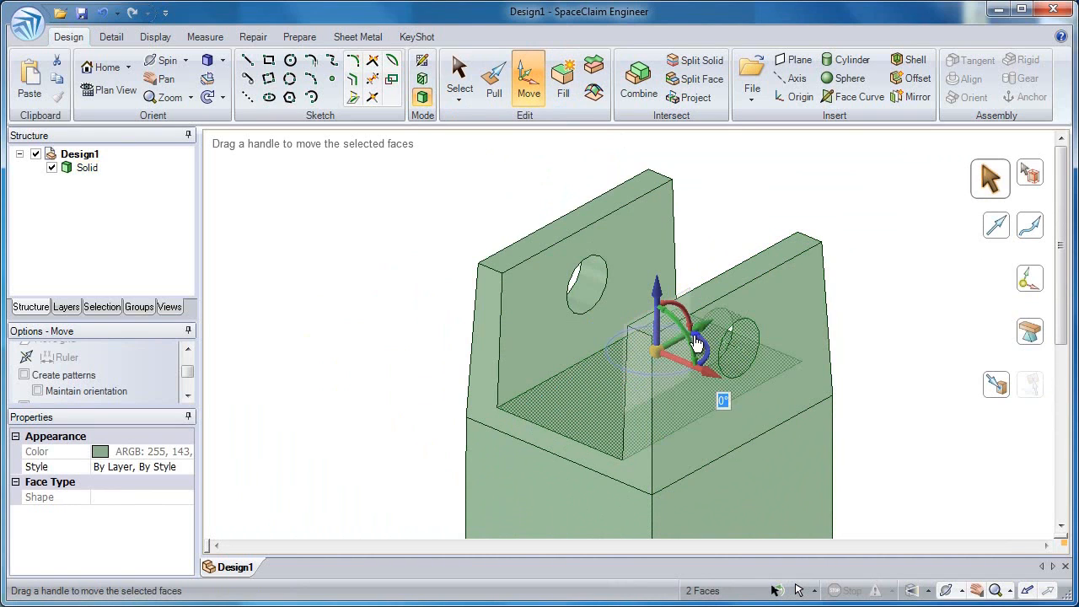
pyautogui.moveTo(689, 342); pyautogui.dragTo(701, 310)
pyautogui.press('Escape')
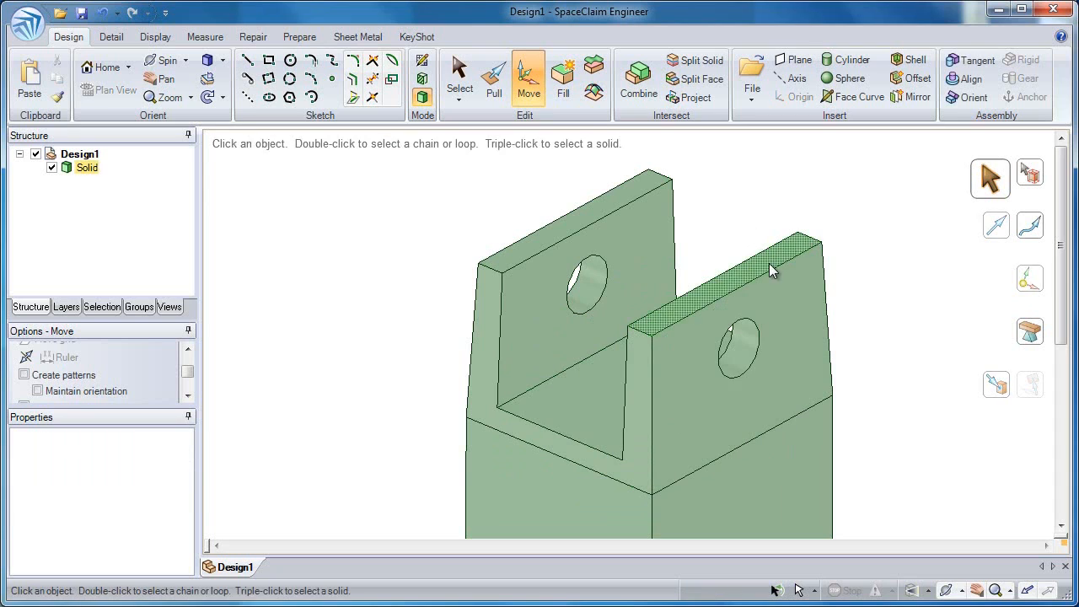
# Rotate the near wall's top edge loop about the vertical axis and undo the rotation
pyautogui.doubleClick(776, 272)
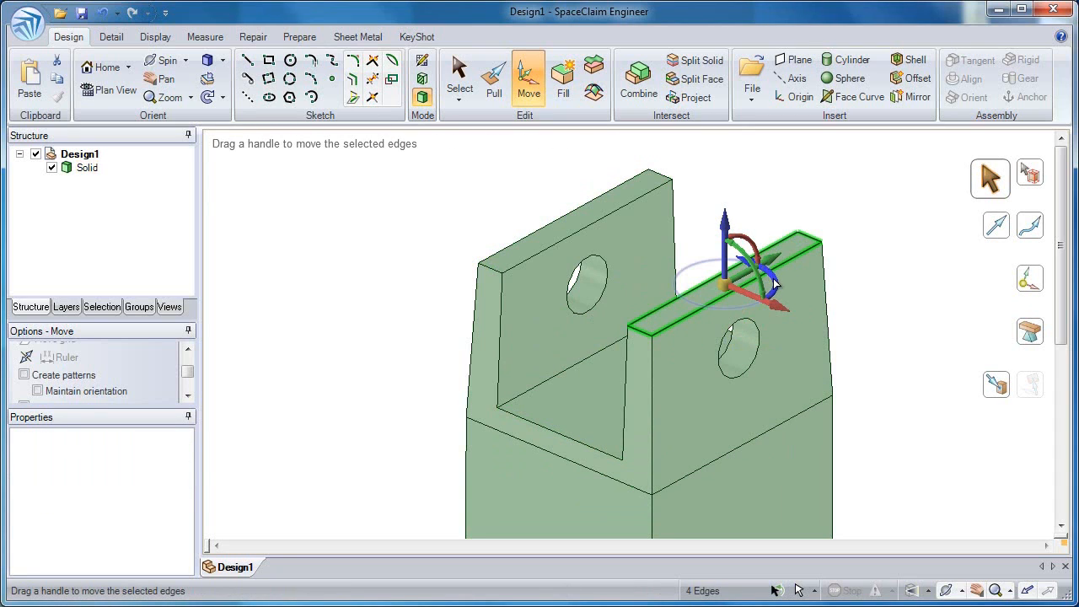
pyautogui.moveTo(774, 285); pyautogui.dragTo(782, 266)
pyautogui.hotkey('ctrl', 'z')
pyautogui.hotkey('ctrl', 'z')
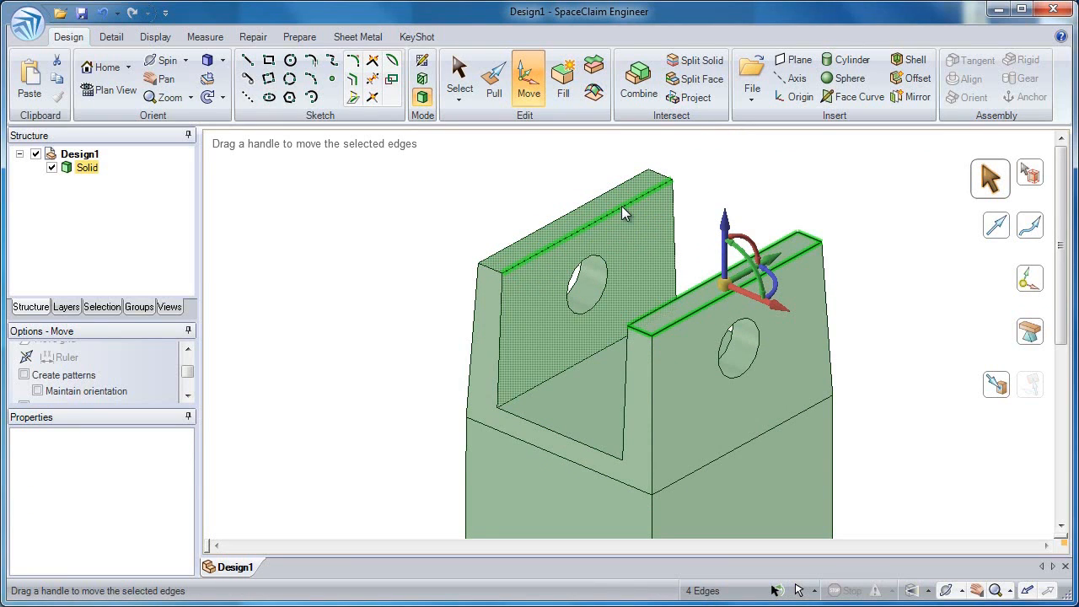
# Select the top edge loops of both walls and move them symmetrically outward to spread the walls apart
pyautogui.press('ctrl')
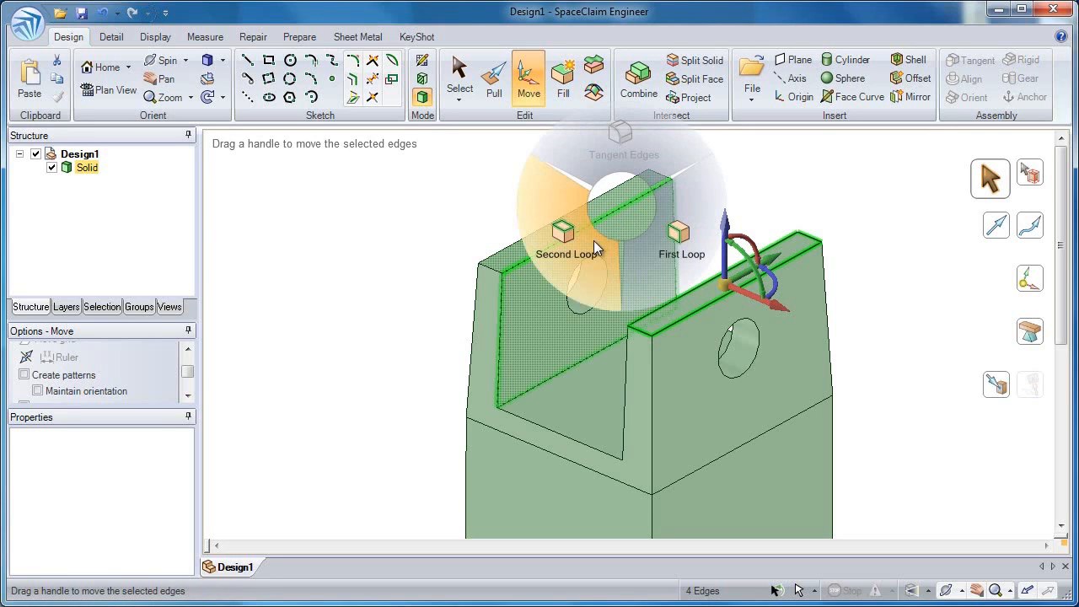
pyautogui.click(693, 220)
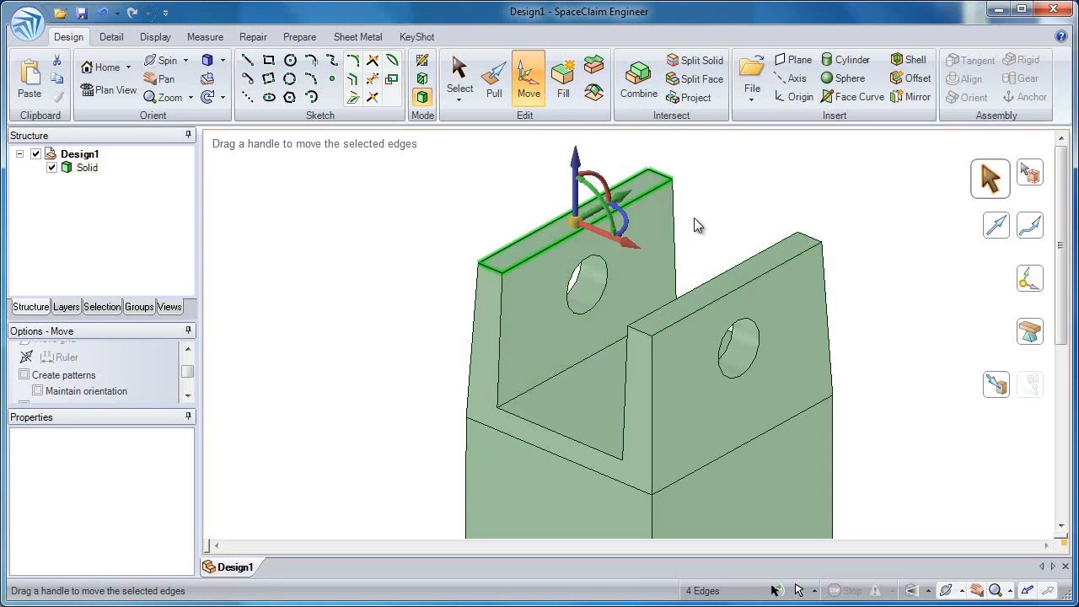
pyautogui.keyDown('ctrl'); pyautogui.doubleClick(743, 290); pyautogui.keyUp('ctrl')
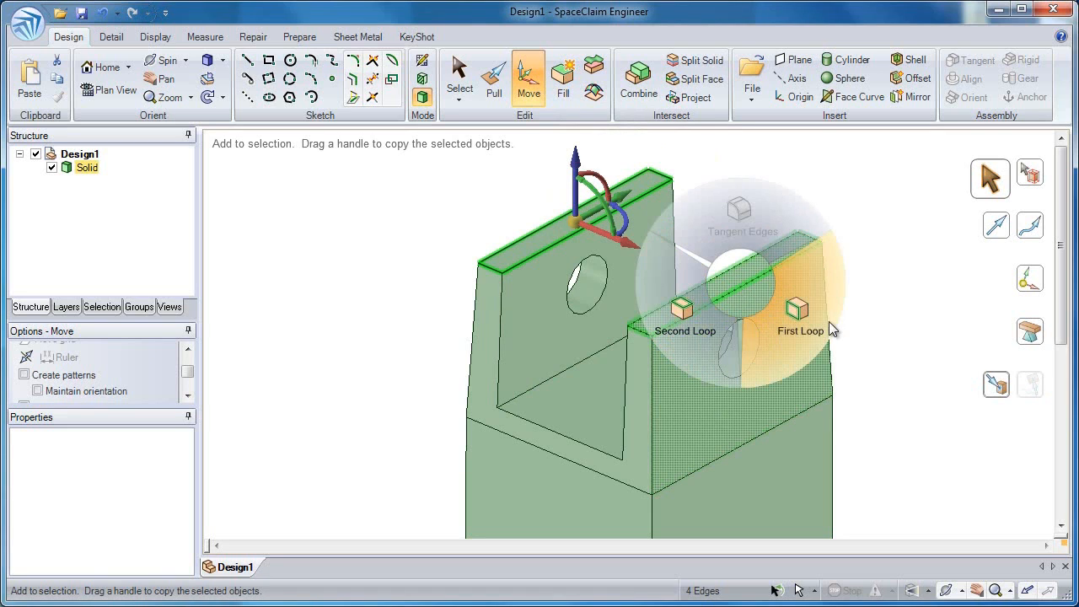
pyautogui.click(828, 322)
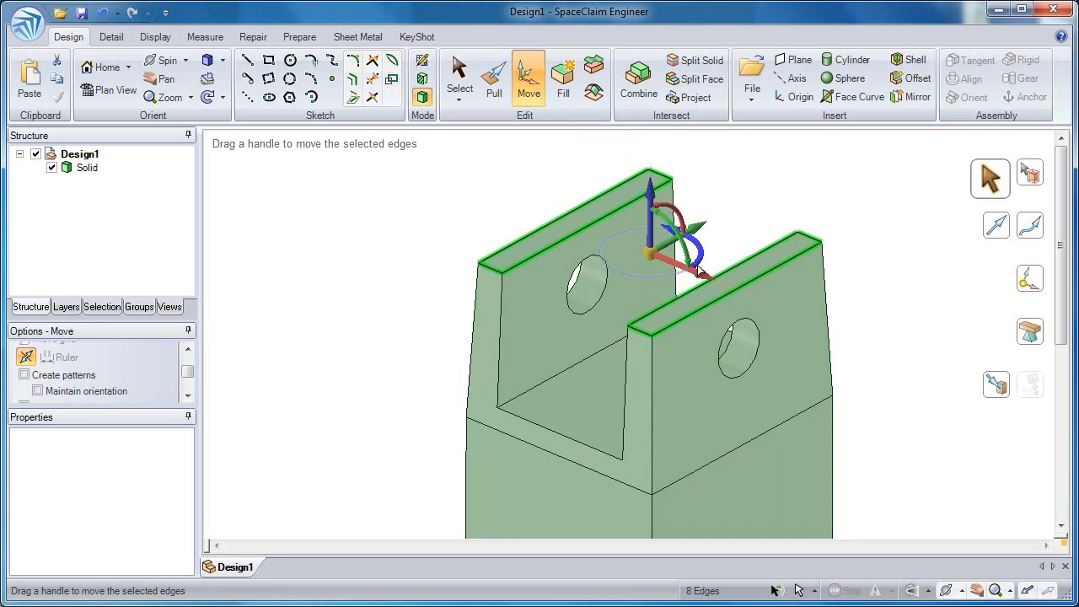
pyautogui.moveTo(694, 274); pyautogui.dragTo(715, 284)
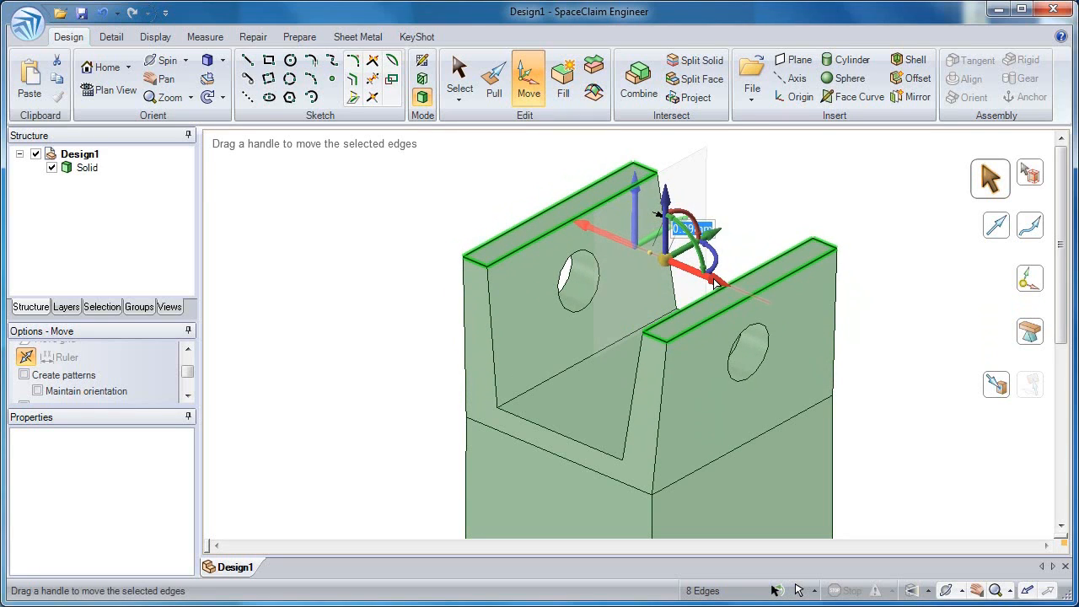
pyautogui.click(853, 332)
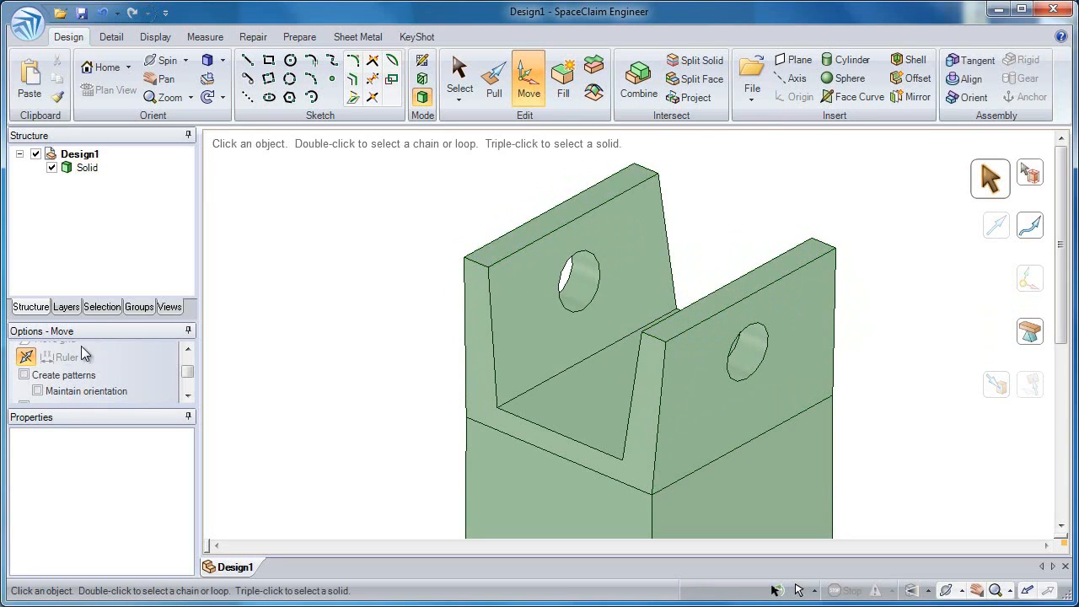
# Copy the near wall's hole straight down onto the lower block, near its base
pyautogui.moveTo(631, 361); pyautogui.dragTo(600, 195)
pyautogui.scroll(-2, 603, 197)
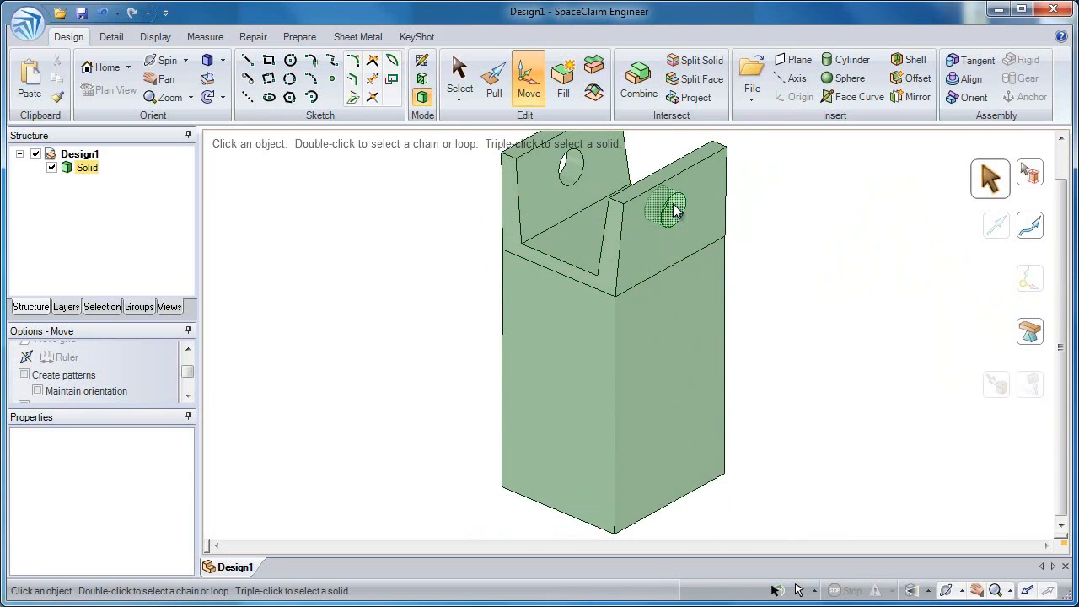
pyautogui.click(676, 209)
pyautogui.keyDown('ctrl'); pyautogui.moveTo(664, 150); pyautogui.dragTo(664, 406); pyautogui.keyUp('ctrl')
pyautogui.click(770, 460)
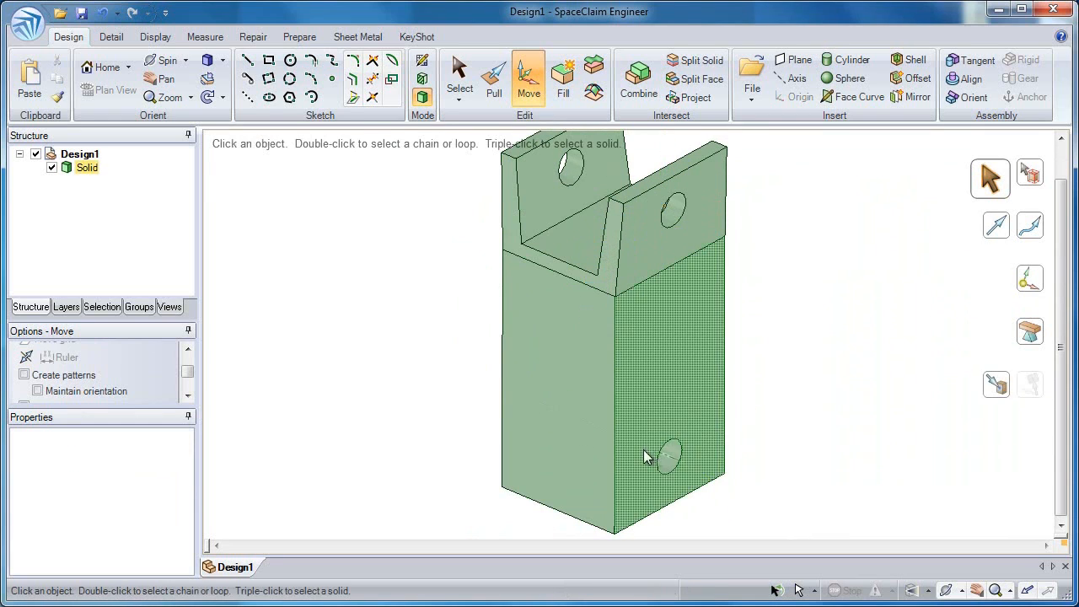
# Rotate the copied hole about the vertical axis so it runs through the block's adjacent side face
pyautogui.click(642, 440)
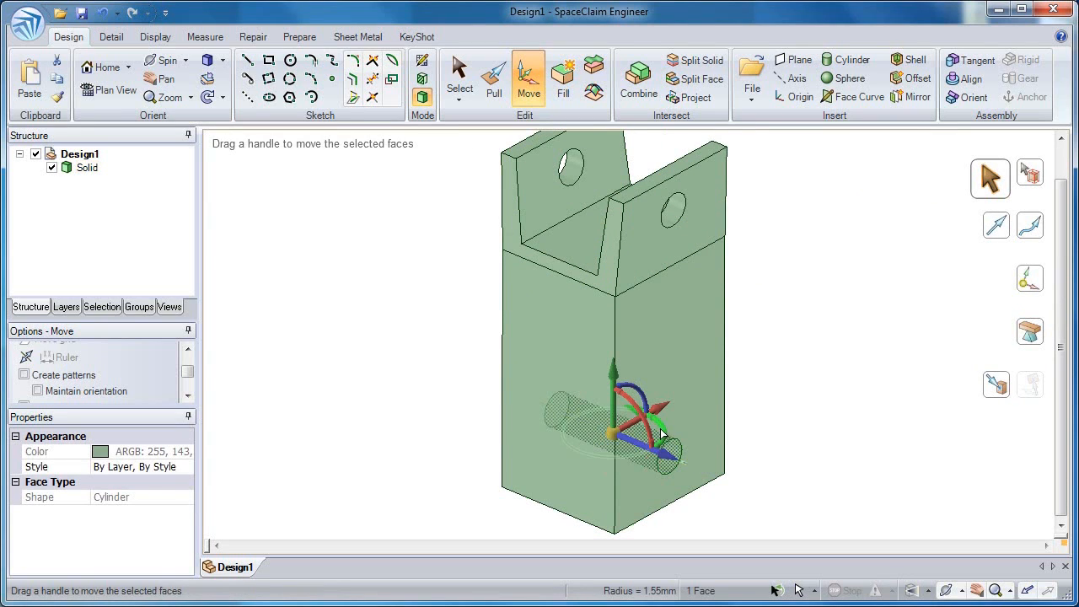
pyautogui.moveTo(661, 432); pyautogui.dragTo(639, 396)
pyautogui.click(780, 379)
# Pull a copy of the lower hole's edge outward to imprint a larger concentric circle around it
pyautogui.press('p')
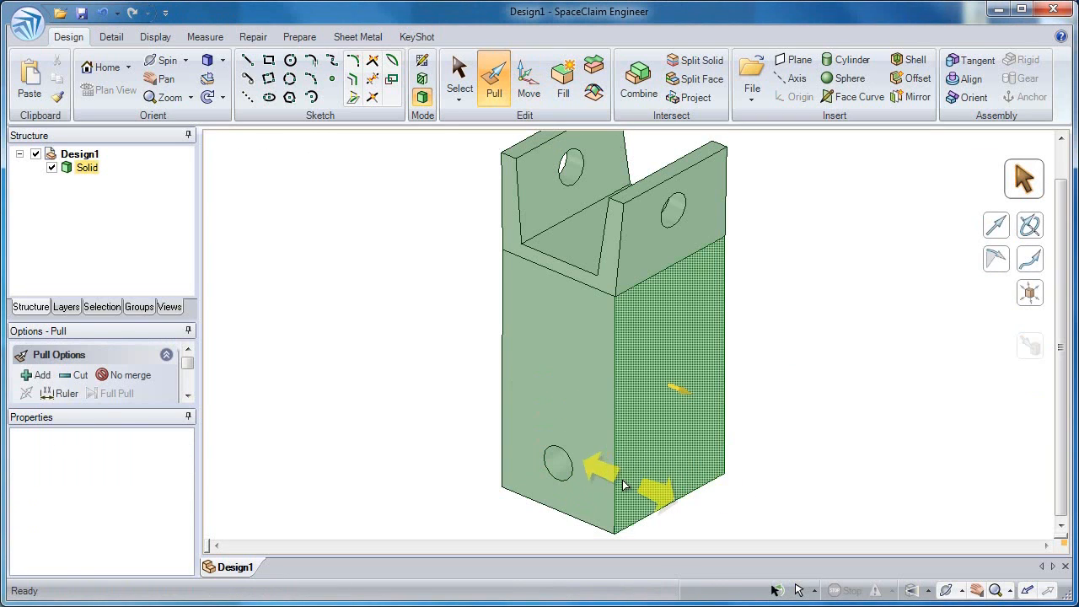
pyautogui.click(566, 483)
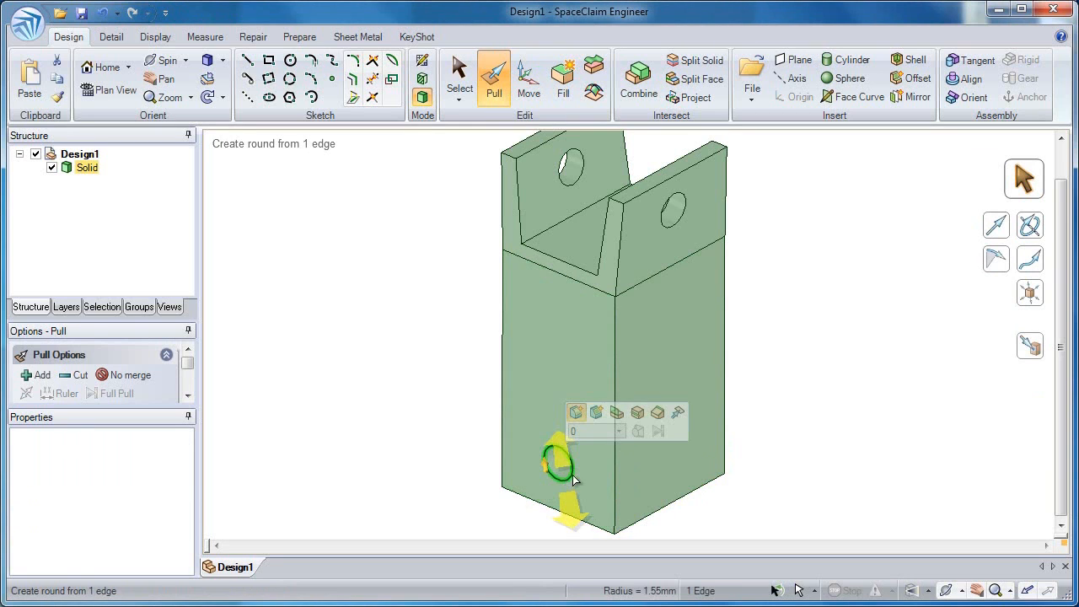
pyautogui.click(636, 413)
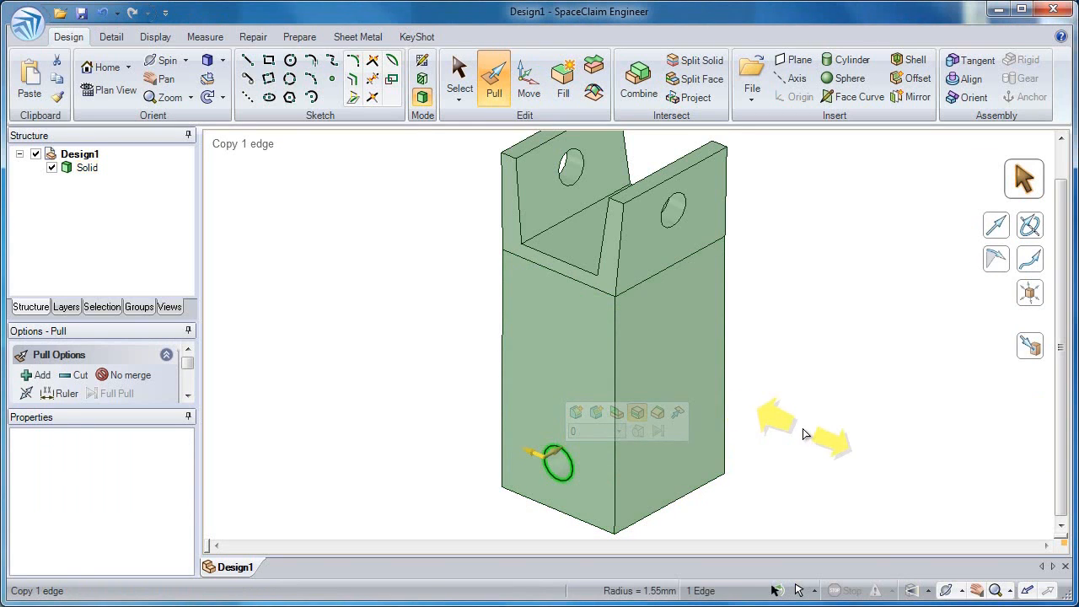
# Pull the block face outside the concentric circle back through the block to leave a tube below the bracket
pyautogui.doubleClick(616, 458)
pyautogui.keyDown('ctrl'); pyautogui.click(610, 451); pyautogui.keyUp('ctrl')
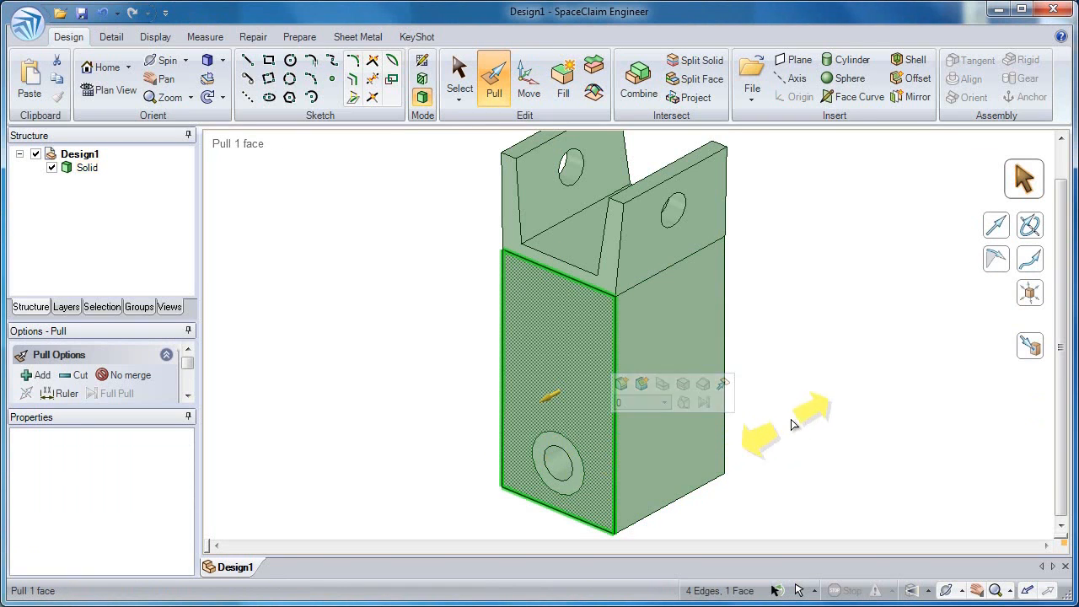
pyautogui.moveTo(790, 426); pyautogui.dragTo(892, 354)
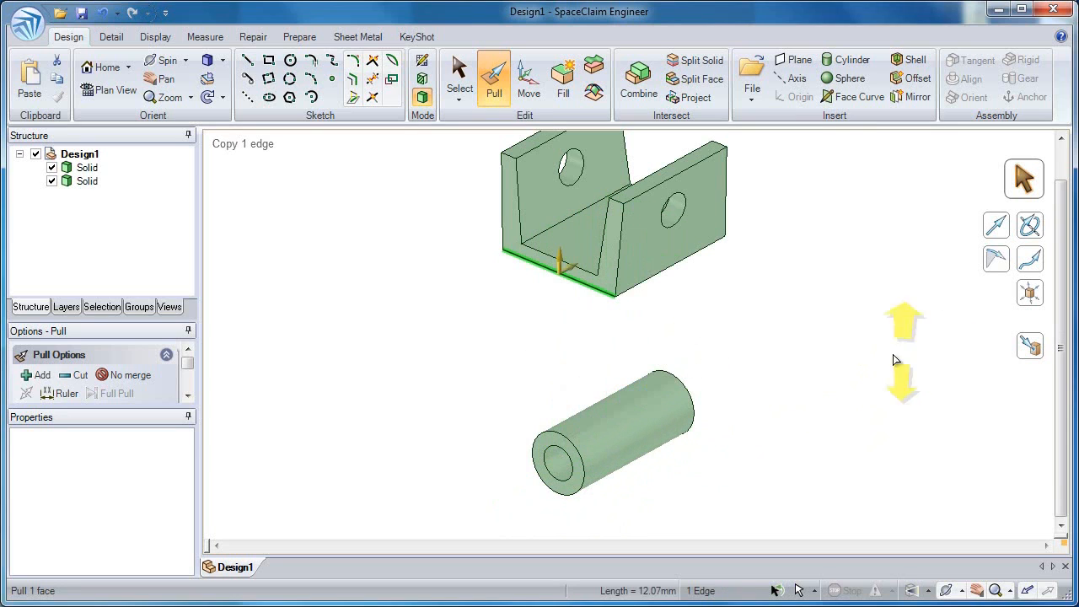
# Pull the tube's outer radius to about 15.78 mm and its bore radius to about 8.03 mm
pyautogui.keyDown('ctrl'); pyautogui.moveTo(758, 440); pyautogui.dragTo(770, 394, button='middle'); pyautogui.keyUp('ctrl')
pyautogui.keyDown('shift'); pyautogui.moveTo(750, 399); pyautogui.dragTo(668, 384, button='middle'); pyautogui.keyUp('shift')
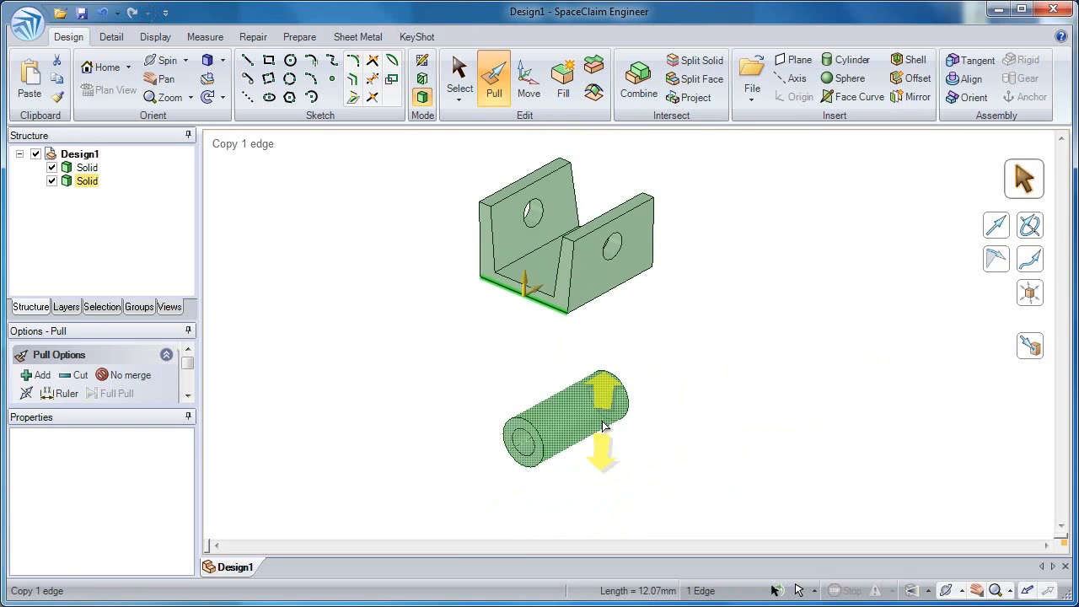
pyautogui.click(602, 416)
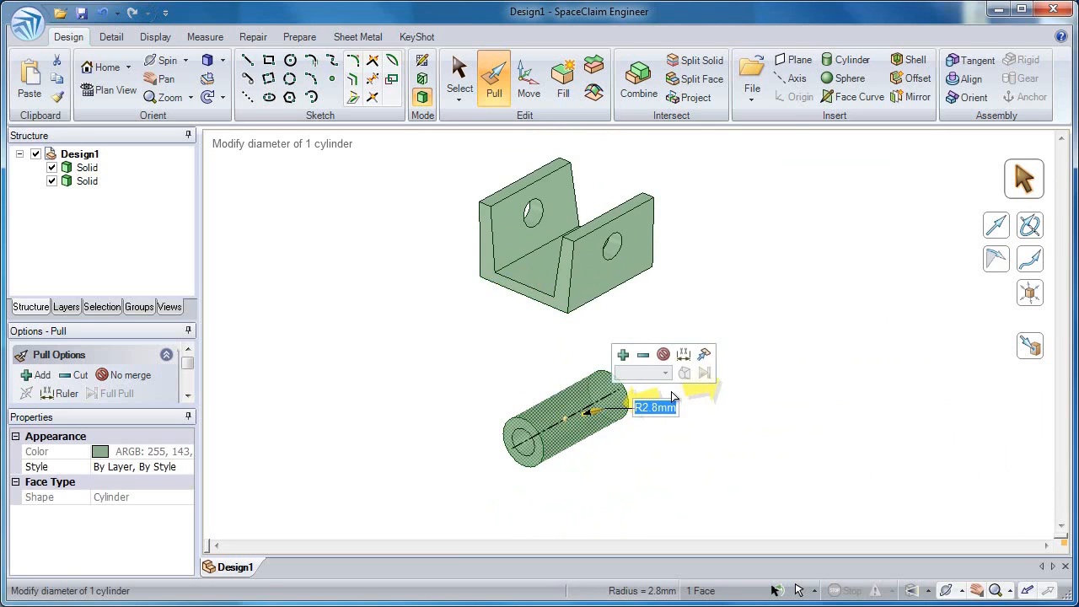
pyautogui.moveTo(672, 393); pyautogui.dragTo(692, 389)
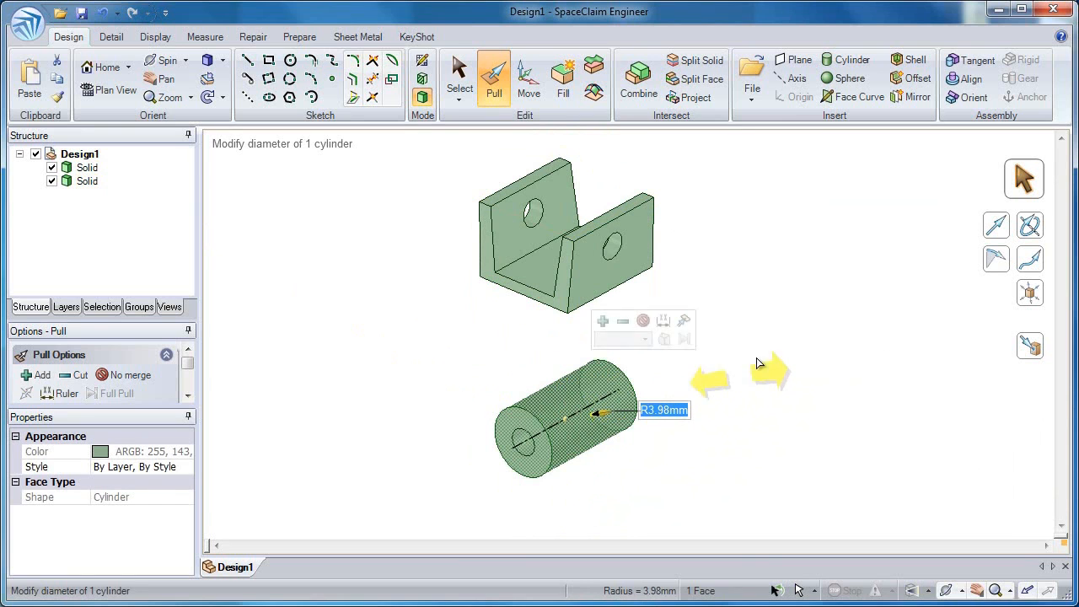
pyautogui.moveTo(765, 366); pyautogui.dragTo(922, 237)
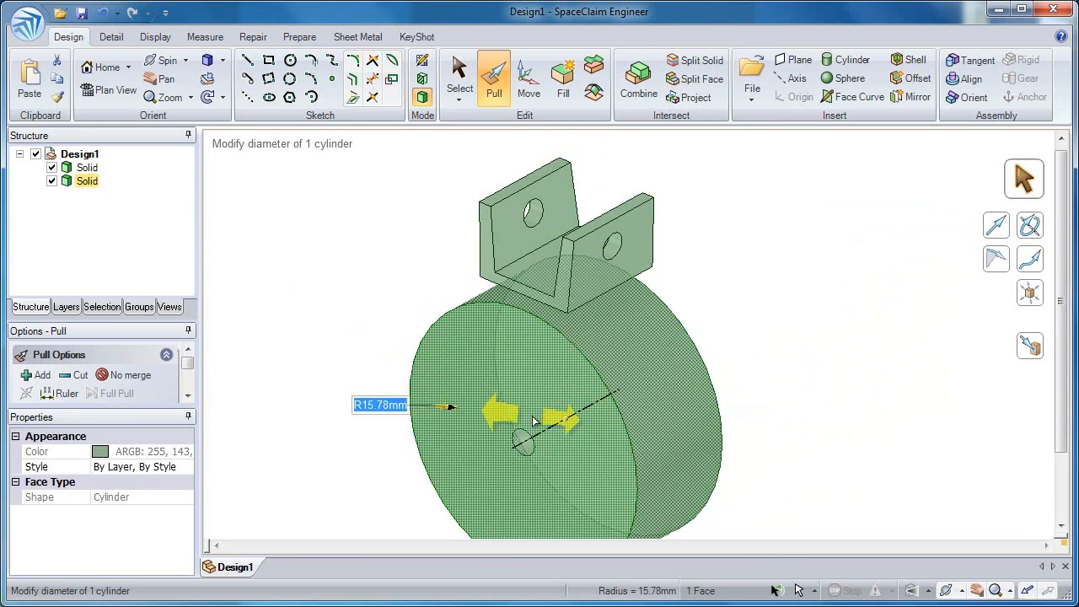
pyautogui.click(536, 430)
pyautogui.moveTo(424, 309); pyautogui.dragTo(260, 237)
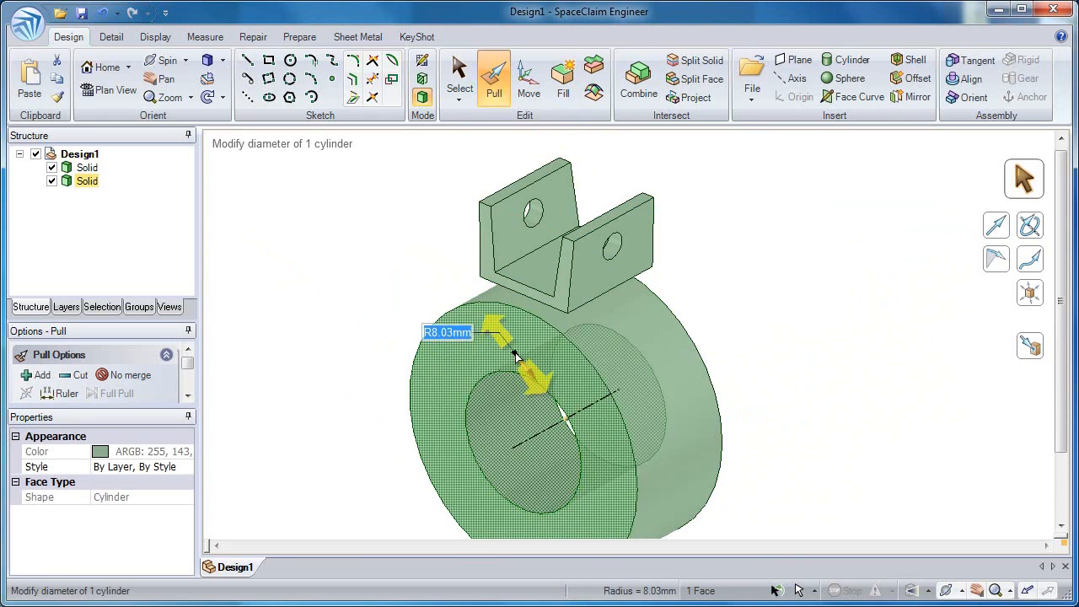
# Pull both end faces of the ring outward together to make it about 18.29 mm wide
pyautogui.click(515, 354)
pyautogui.keyDown('ctrl'); pyautogui.scroll(-1, 674, 354); pyautogui.keyUp('ctrl')
pyautogui.keyDown('ctrl'); pyautogui.click(673, 354); pyautogui.keyUp('ctrl')
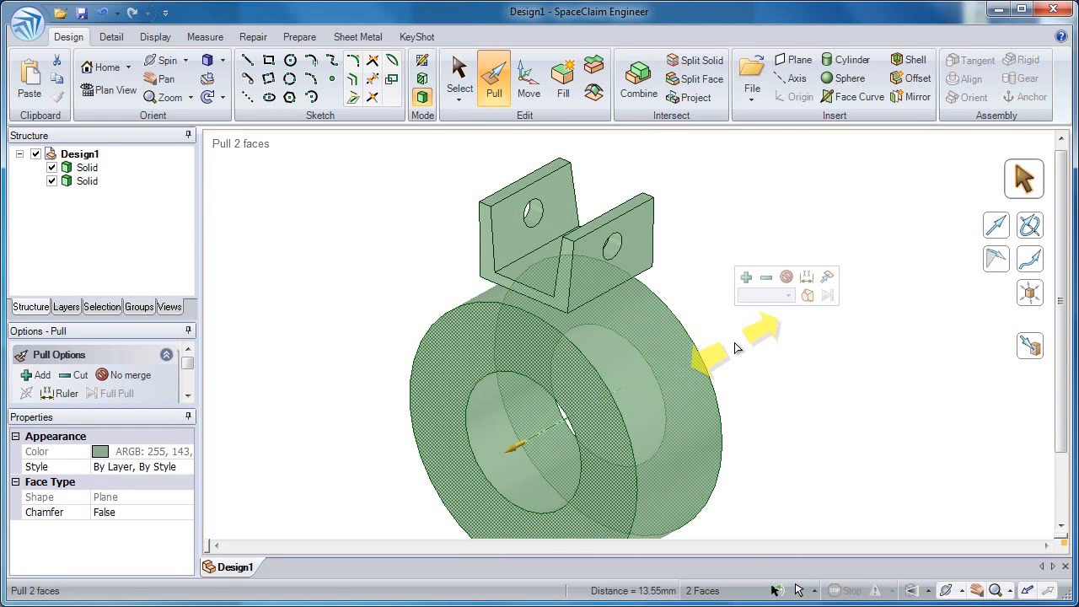
pyautogui.moveTo(734, 342); pyautogui.dragTo(581, 282)
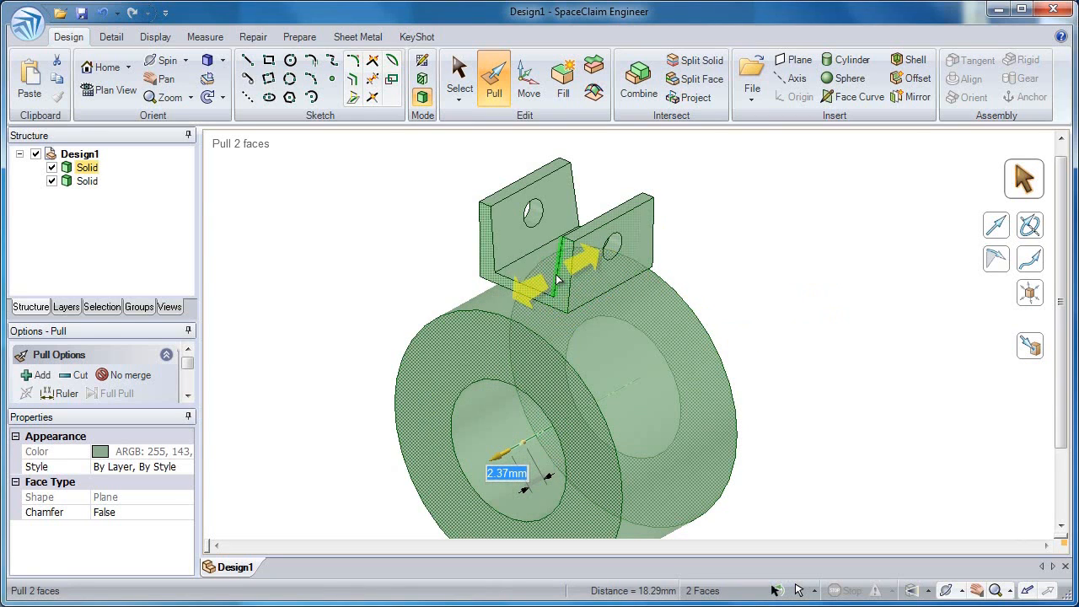
# Pull the bracket's underside down into the ring to merge both bodies into one solid
pyautogui.click(545, 275)
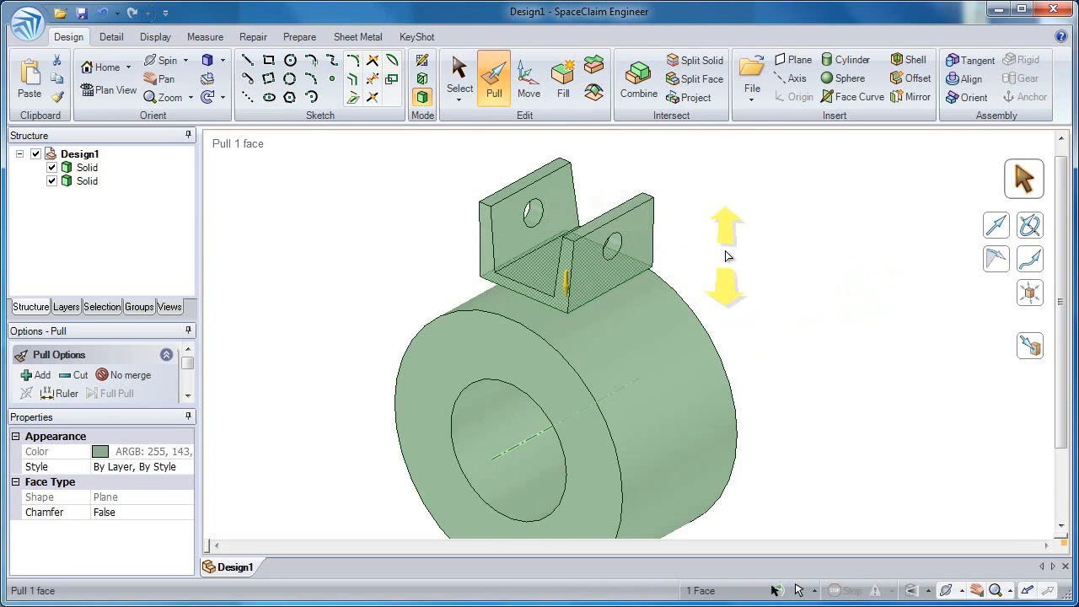
pyautogui.moveTo(727, 248); pyautogui.dragTo(721, 278)
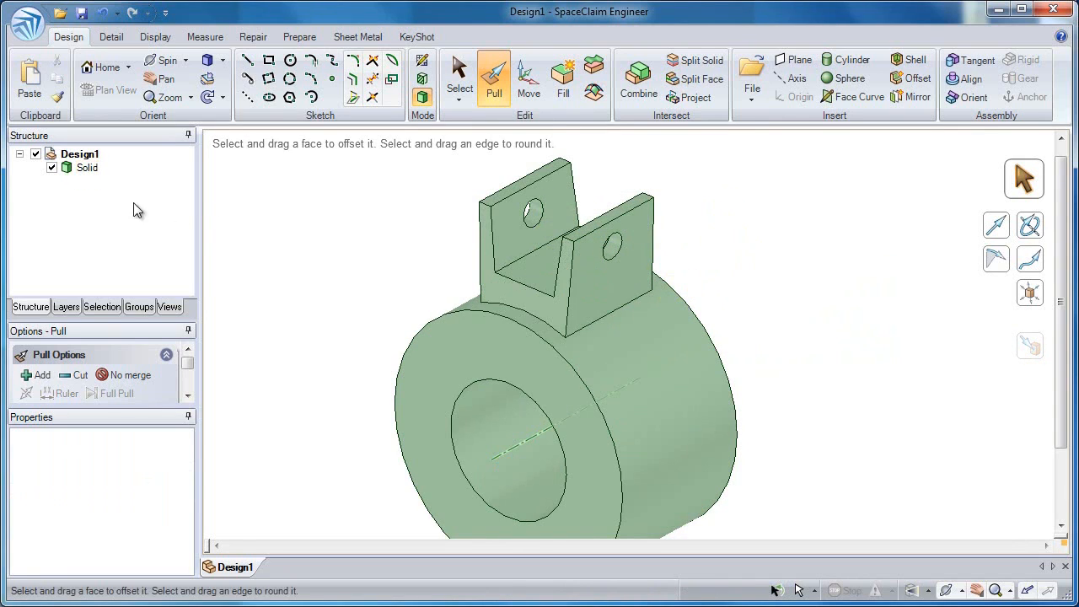
# Select all the bracket's faces, anchor the Move handle on the ring's axis, and create a rotated pattern of four brackets
pyautogui.moveTo(364, 290); pyautogui.dragTo(413, 220, button='middle')
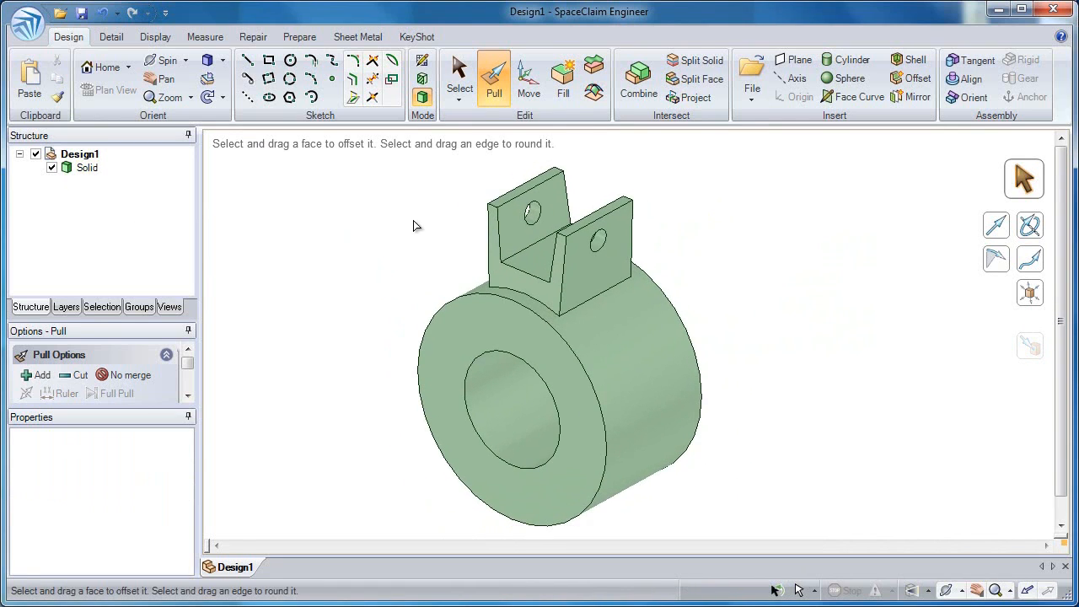
pyautogui.click(528, 82)
pyautogui.moveTo(466, 156); pyautogui.dragTo(507, 194)
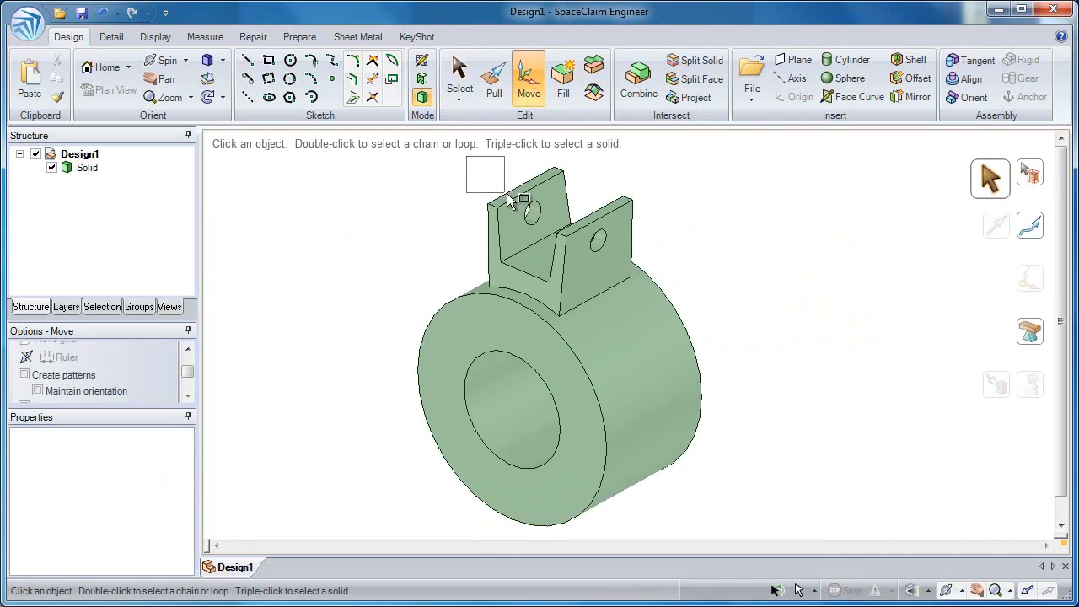
pyautogui.moveTo(657, 326); pyautogui.dragTo(659, 334)
pyautogui.moveTo(562, 244); pyautogui.dragTo(572, 339)
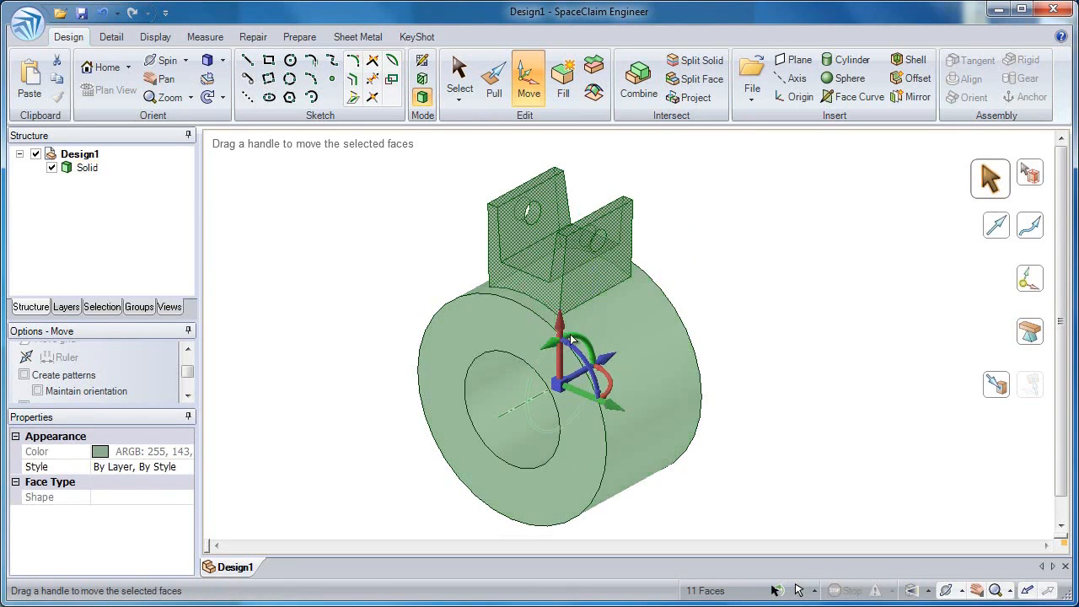
pyautogui.click(93, 378)
pyautogui.moveTo(592, 381); pyautogui.dragTo(503, 244)
pyautogui.click(751, 336)
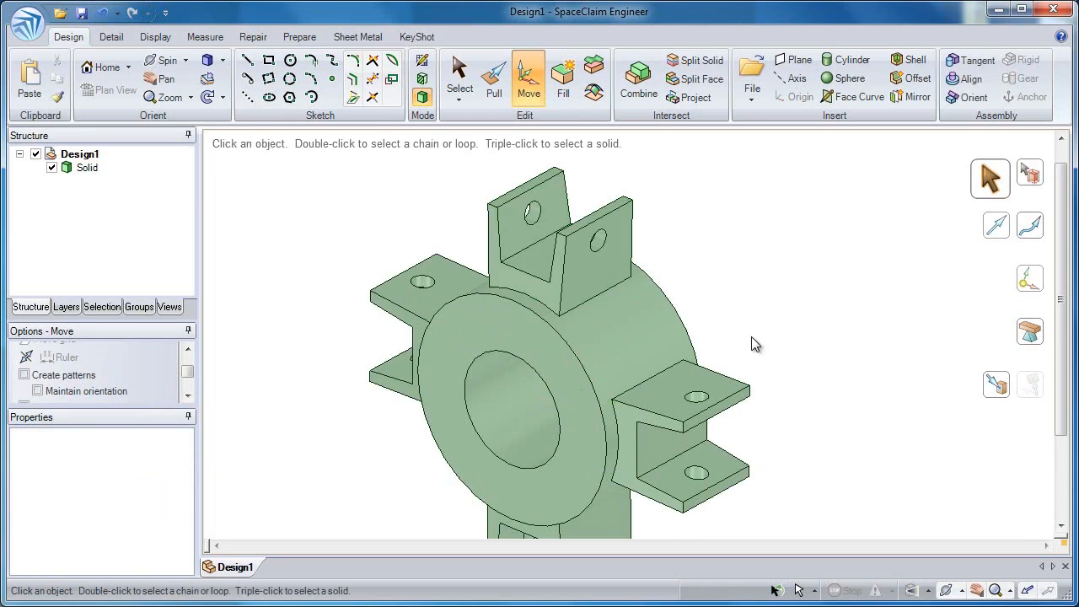
# Box-select the two holes in one side bracket and try changing their diameter with the Pull tool
pyautogui.keyDown('shift'); pyautogui.moveTo(750, 337); pyautogui.dragTo(709, 262, button='middle'); pyautogui.keyUp('shift')
pyautogui.moveTo(729, 277); pyautogui.dragTo(669, 244, button='right')
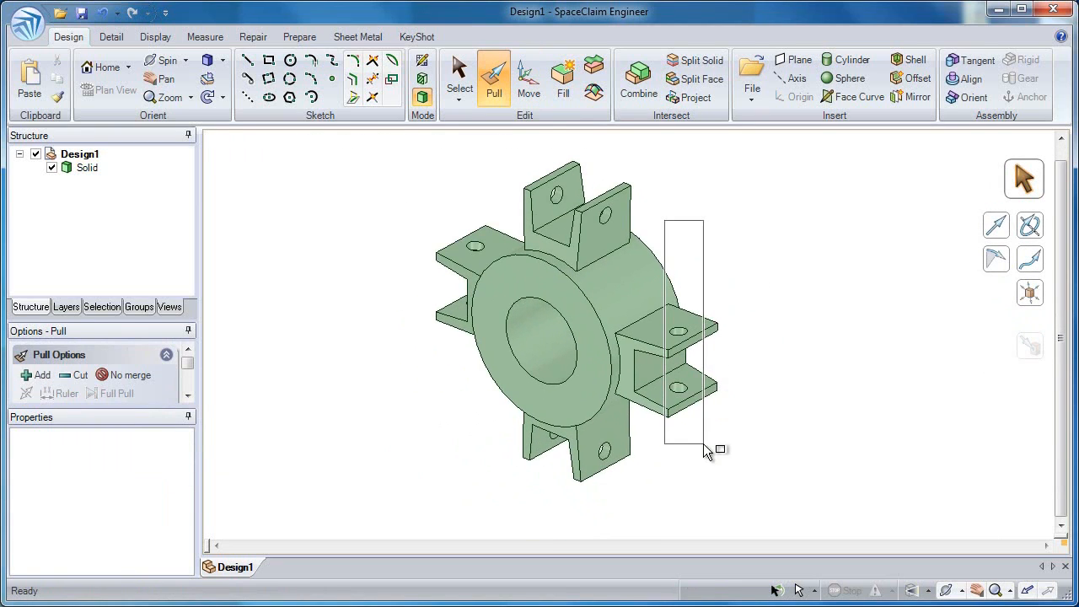
pyautogui.moveTo(706, 451); pyautogui.dragTo(704, 448)
pyautogui.moveTo(781, 343)
pyautogui.mouseDown()
pyautogui.moveTo(843, 335)
pyautogui.moveTo(781, 345)
pyautogui.moveTo(798, 343)
pyautogui.mouseUp()
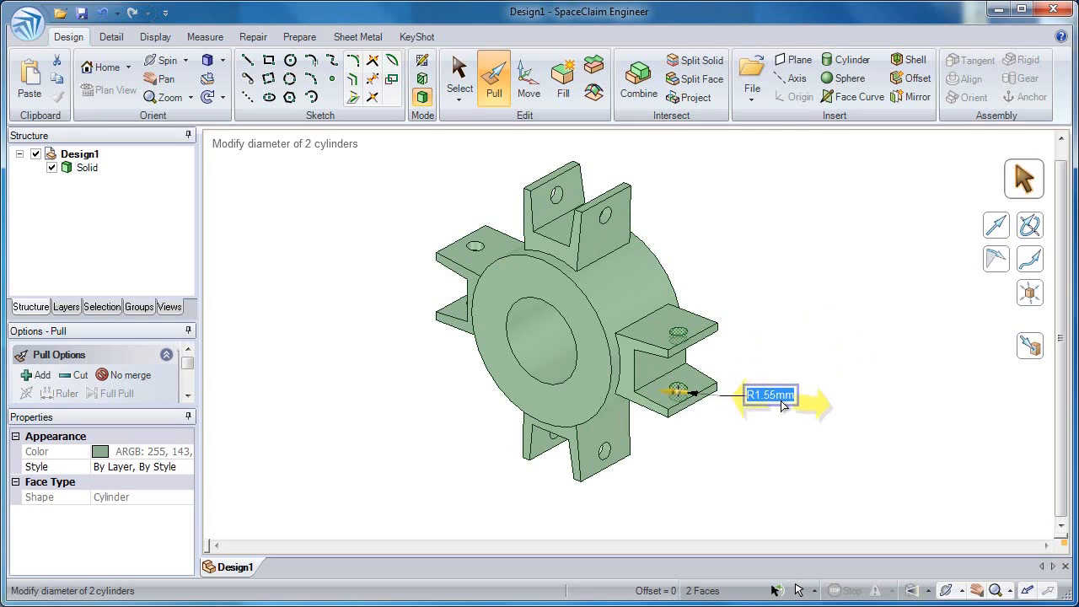
pyautogui.click(756, 445)
# Unpattern the lowest bracket so it becomes independent of the other pattern members
pyautogui.click(613, 437)
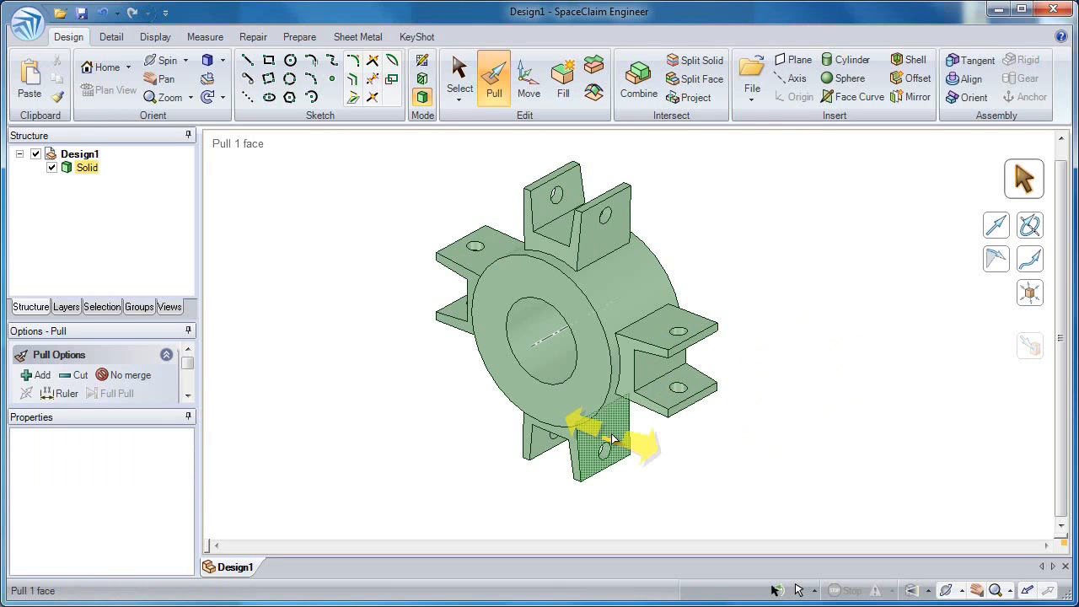
pyautogui.rightClick(613, 438)
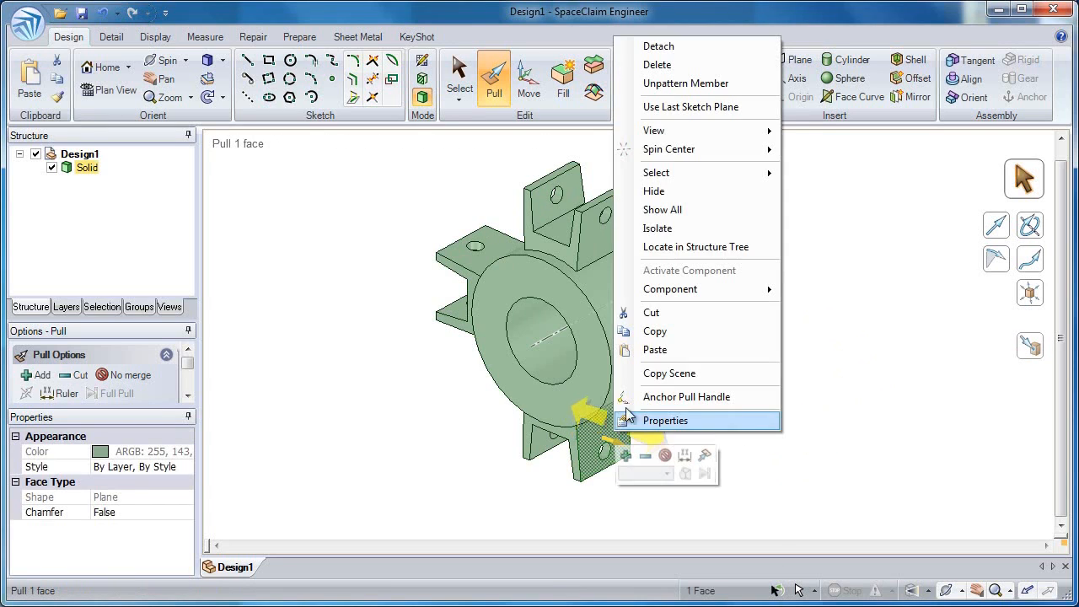
pyautogui.click(683, 84)
pyautogui.click(778, 329)
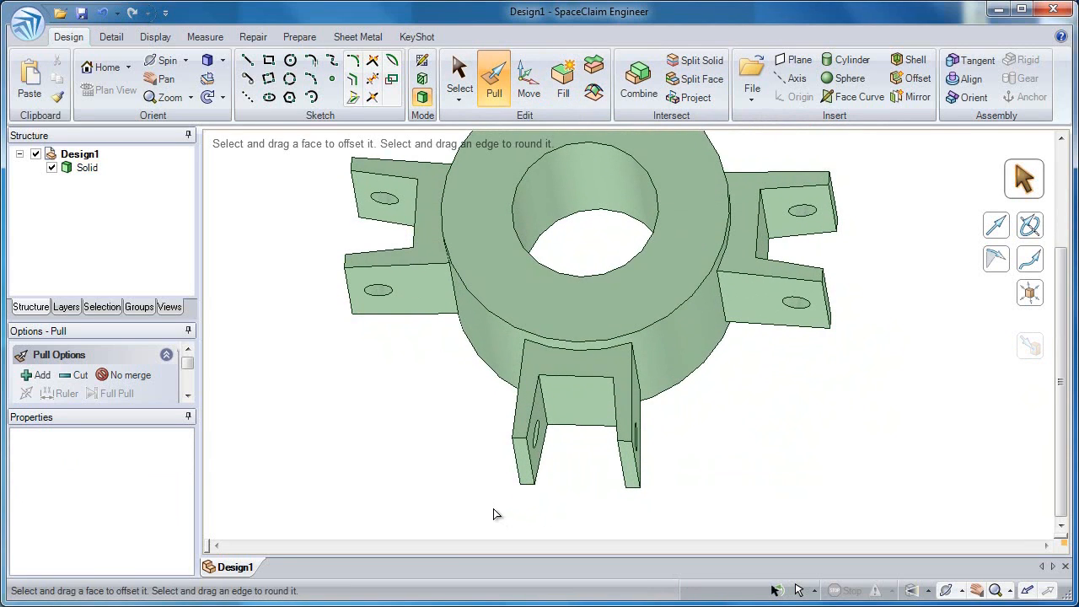
# Box-select all faces of the unpatterned bracket and remove it from the ring with Fill
pyautogui.moveTo(493, 508); pyautogui.dragTo(619, 368)
pyautogui.moveTo(656, 331); pyautogui.dragTo(656, 330)
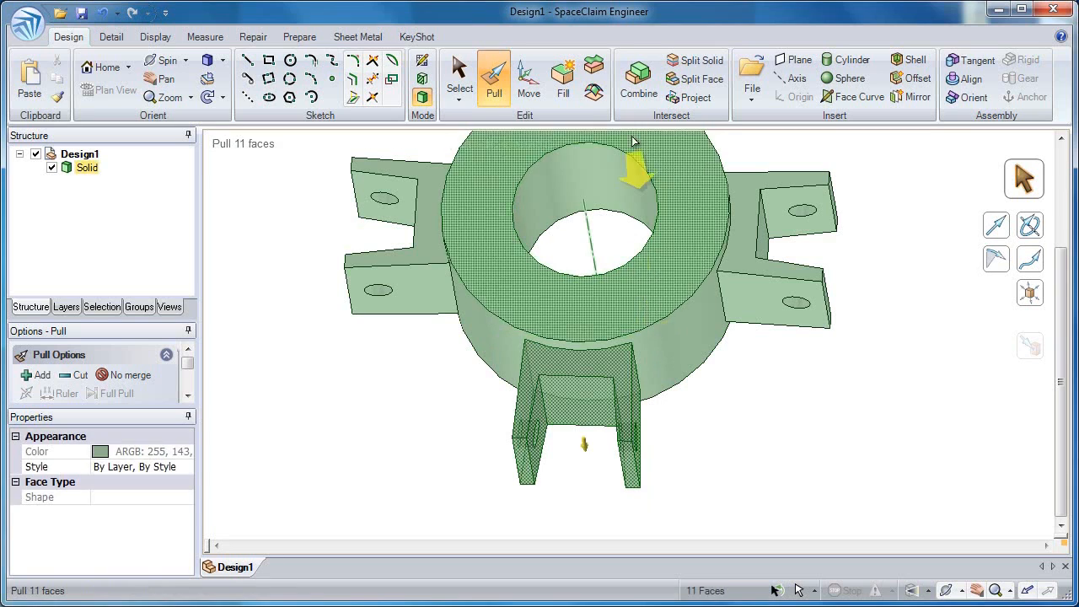
pyautogui.click(568, 76)
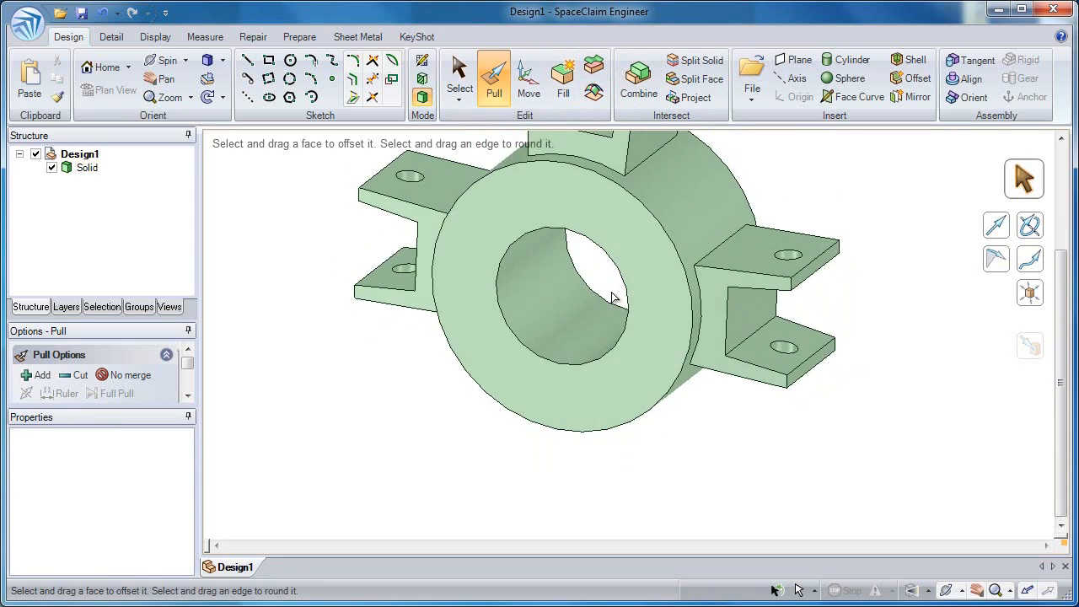
# Insert a plane through the ring's axis, perpendicular to the slot floor of a side bracket
pyautogui.click(580, 295)
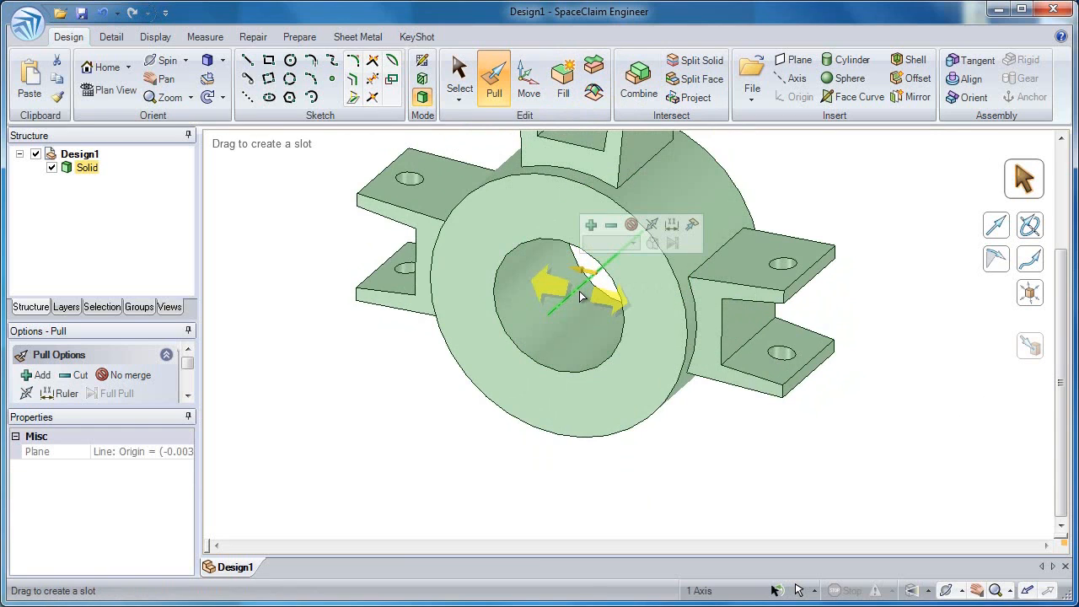
pyautogui.keyDown('ctrl'); pyautogui.click(748, 325); pyautogui.keyUp('ctrl')
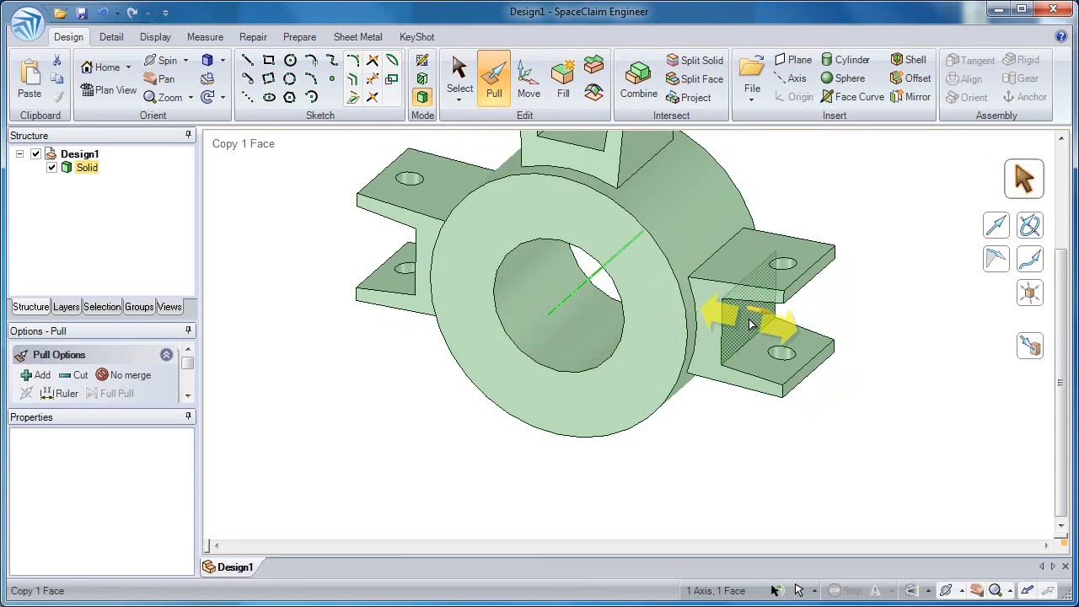
pyautogui.click(797, 60)
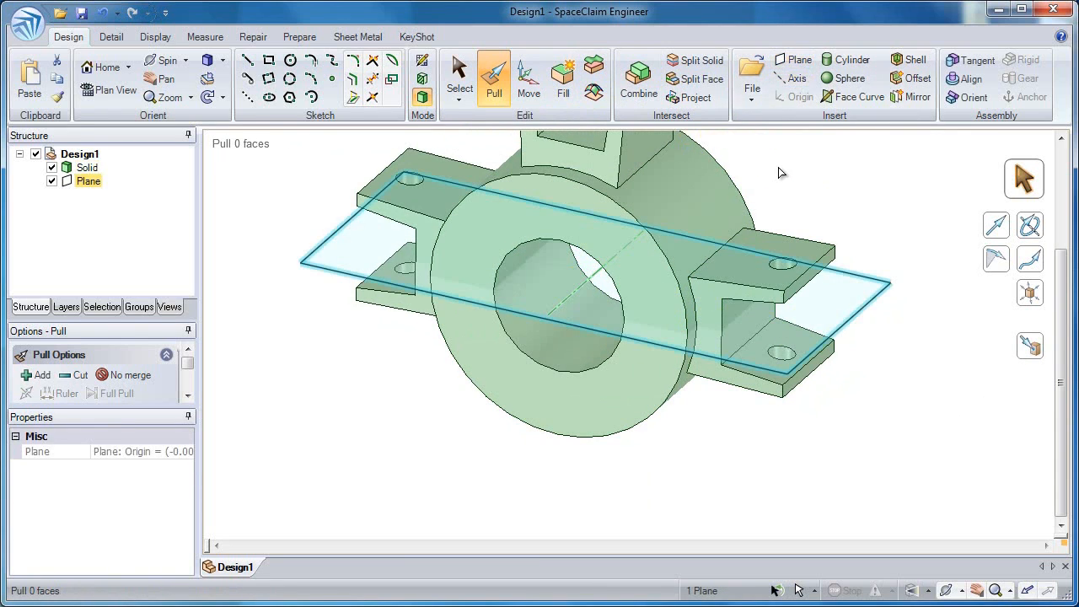
pyautogui.click(835, 173)
# Split the ring solid with the inserted plane using Combine, keeping both halves
pyautogui.moveTo(835, 174); pyautogui.dragTo(768, 215, button='right')
pyautogui.moveTo(908, 216); pyautogui.dragTo(907, 215, button='right')
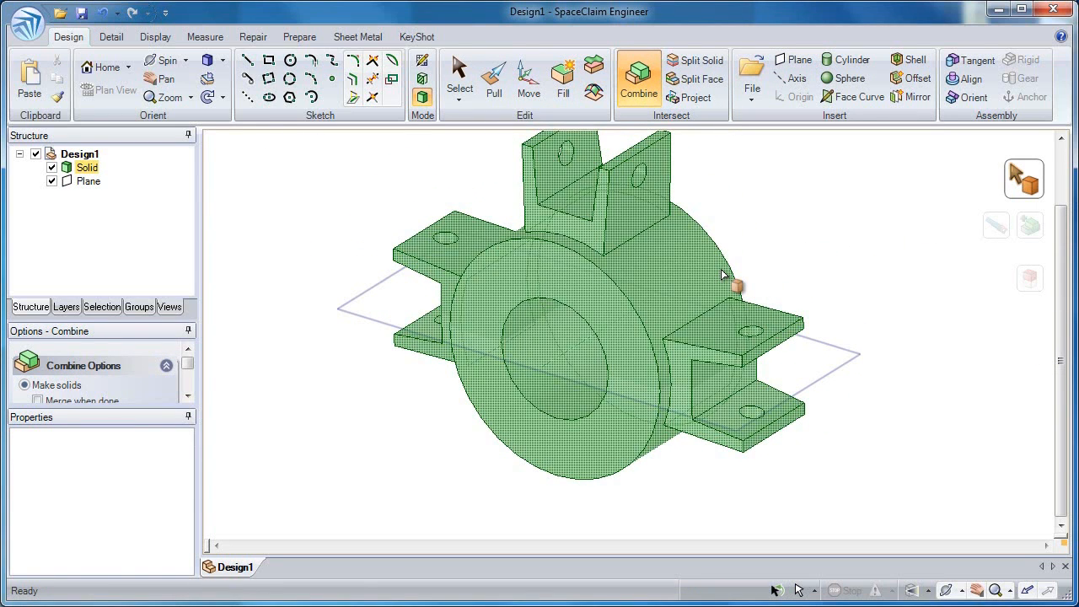
pyautogui.click(723, 274)
pyautogui.click(808, 340)
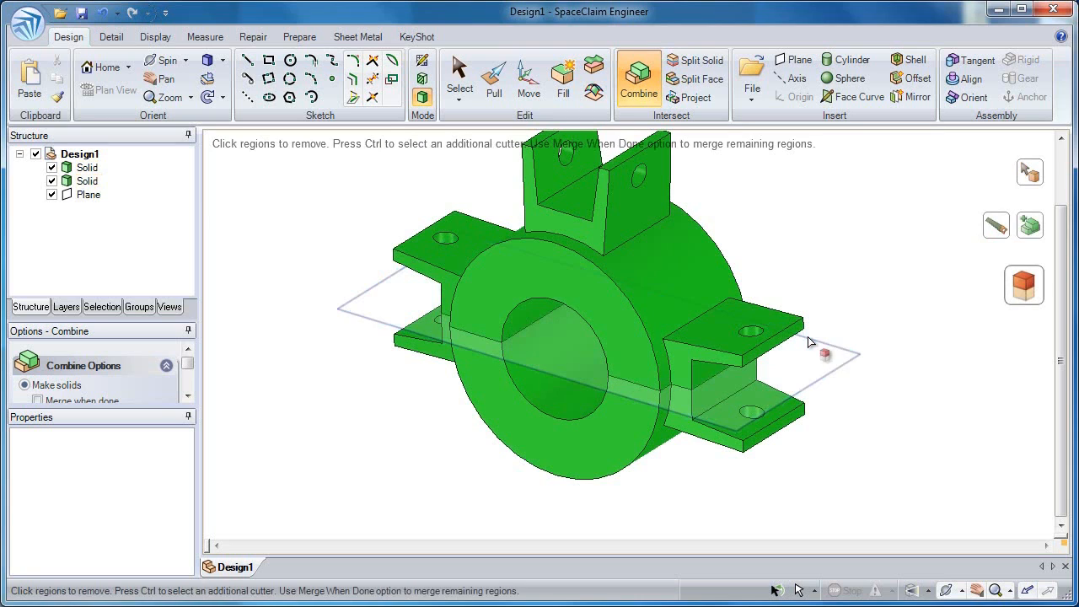
pyautogui.press('Escape')
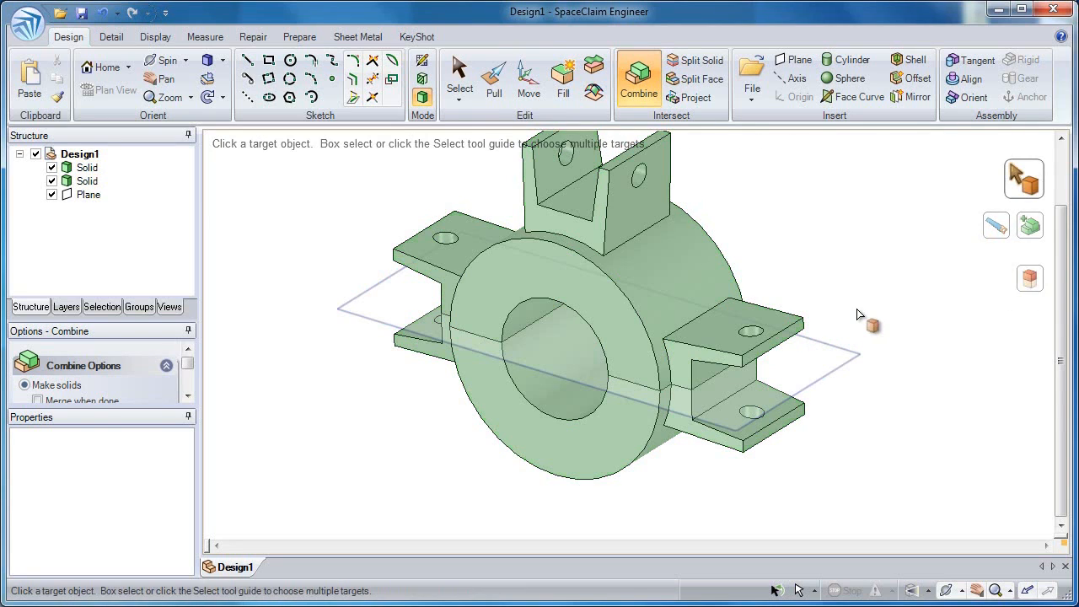
# Leave the Combine tool and delete the cutting plane
pyautogui.press('Escape')
pyautogui.click(846, 354)
pyautogui.press('Delete')
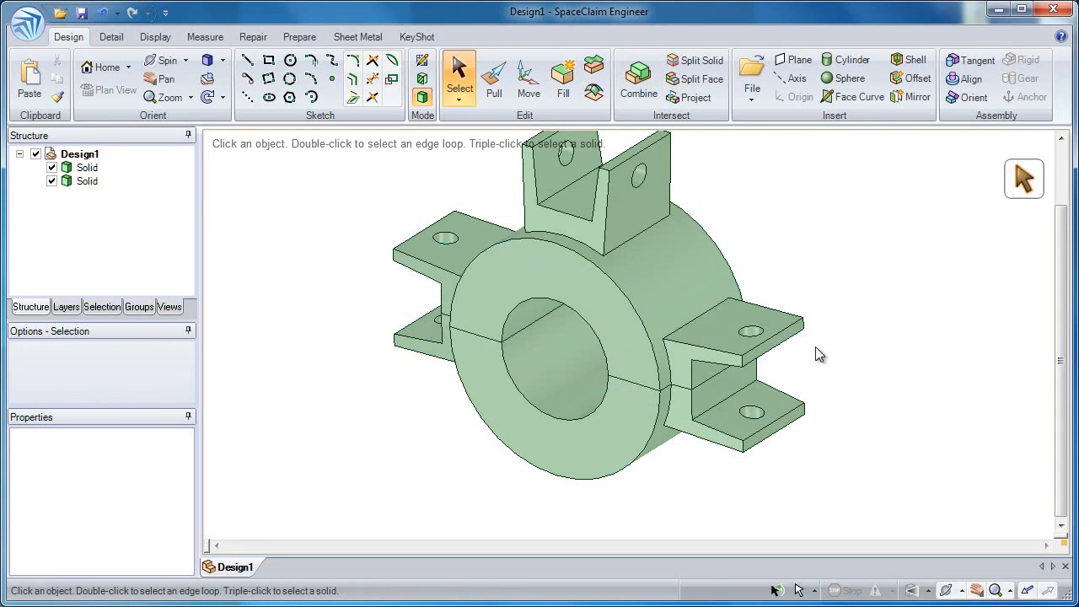
# Select the whole lower half of the split ring and move it straight down, clear of the upper half
pyautogui.moveTo(884, 298); pyautogui.dragTo(879, 282, button='right')
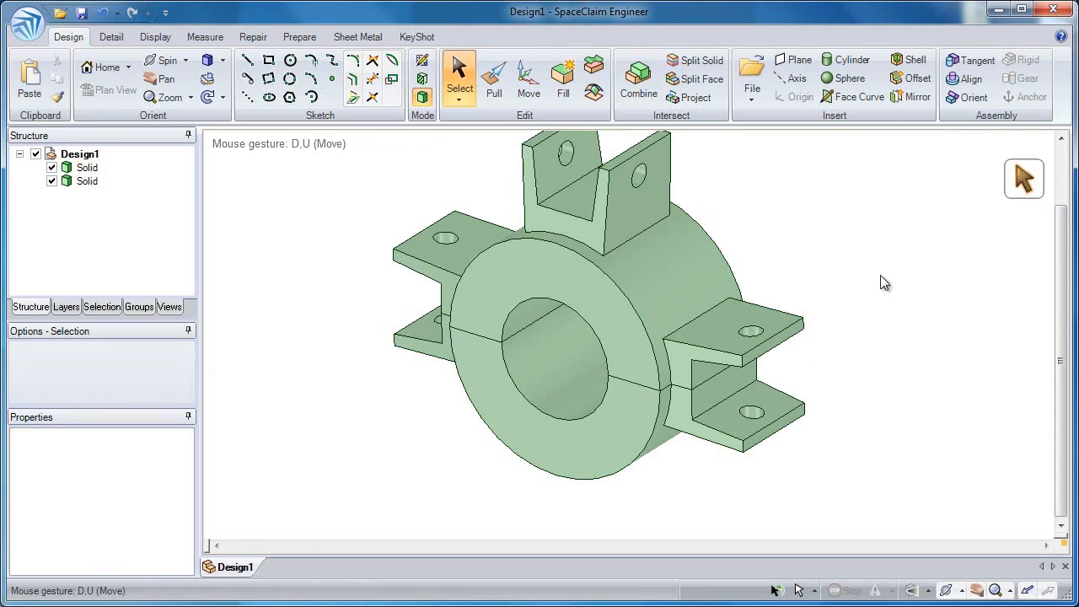
pyautogui.click(749, 372)
pyautogui.press('Escape')
pyautogui.click(722, 391)
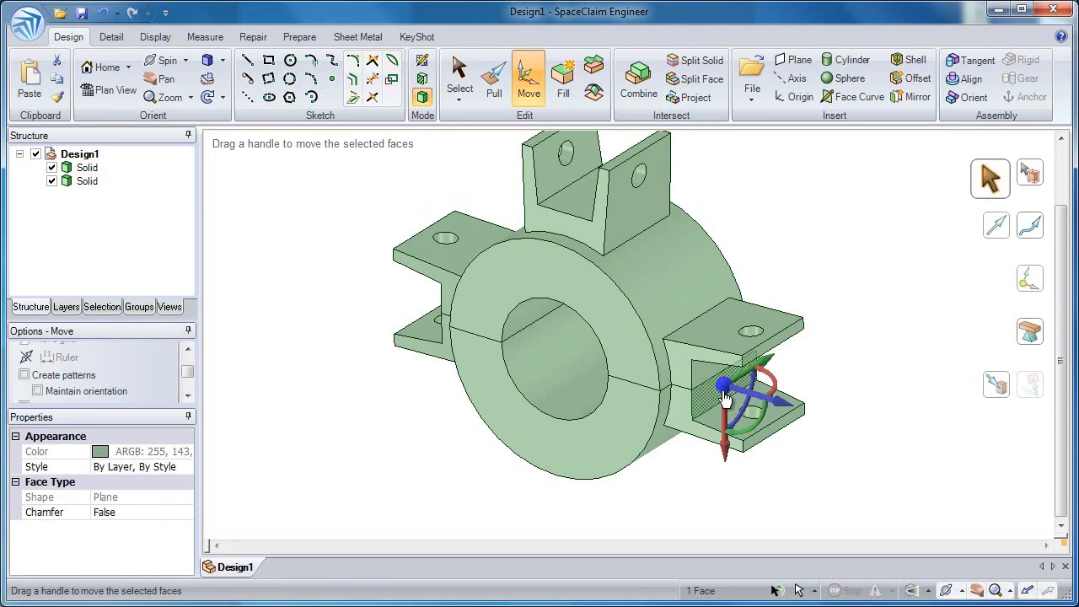
pyautogui.tripleClick(722, 391)
pyautogui.moveTo(602, 333); pyautogui.dragTo(602, 452)
pyautogui.click(734, 419)
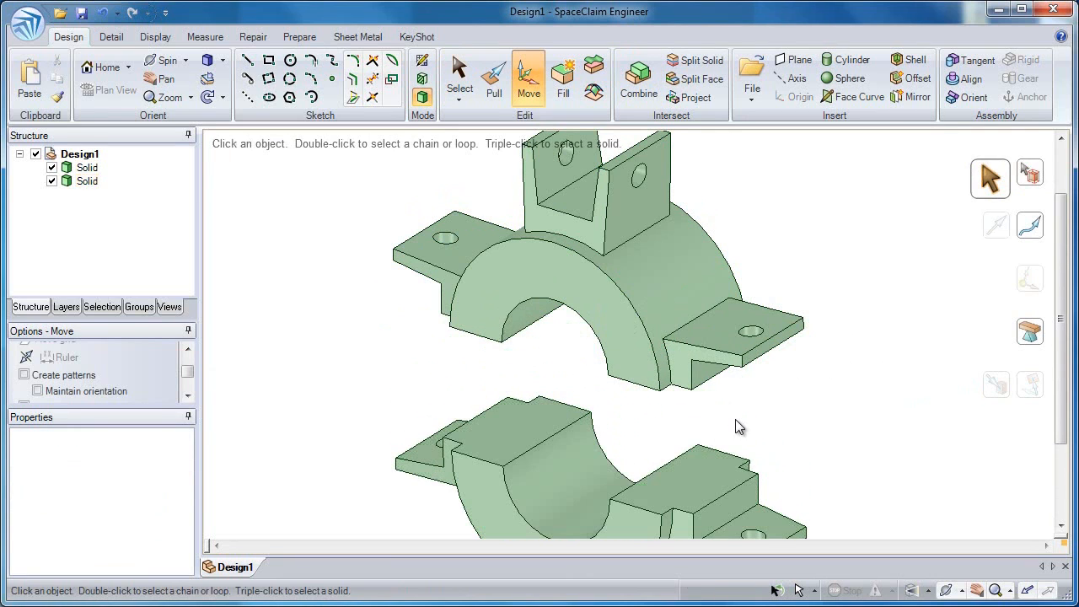
pyautogui.moveTo(738, 419); pyautogui.dragTo(765, 386, button='middle')
pyautogui.scroll(-3, 764, 378)
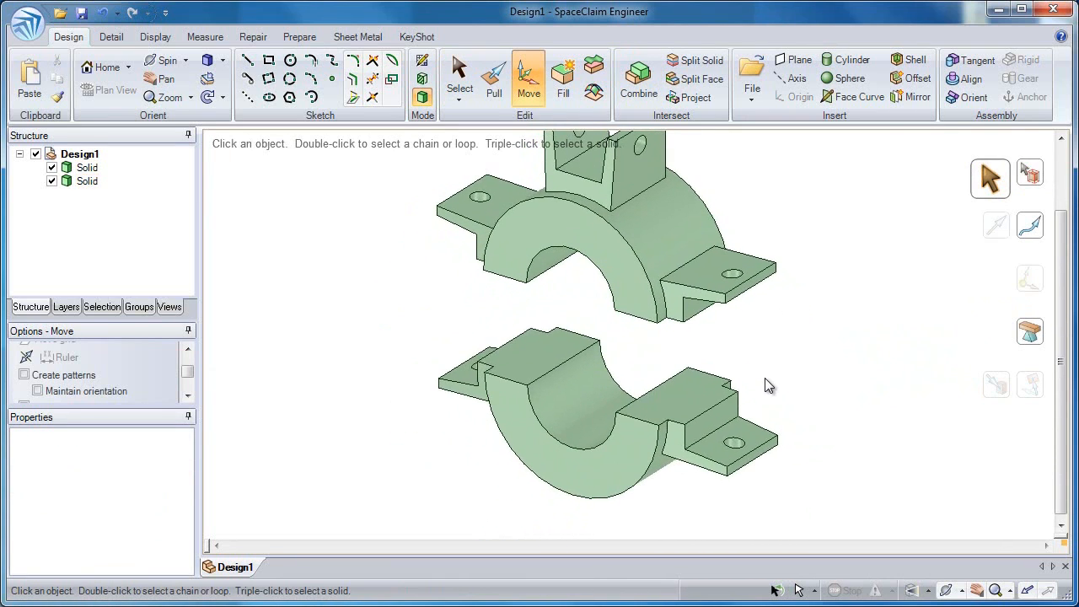
pyautogui.scroll(-3, 481, 317)
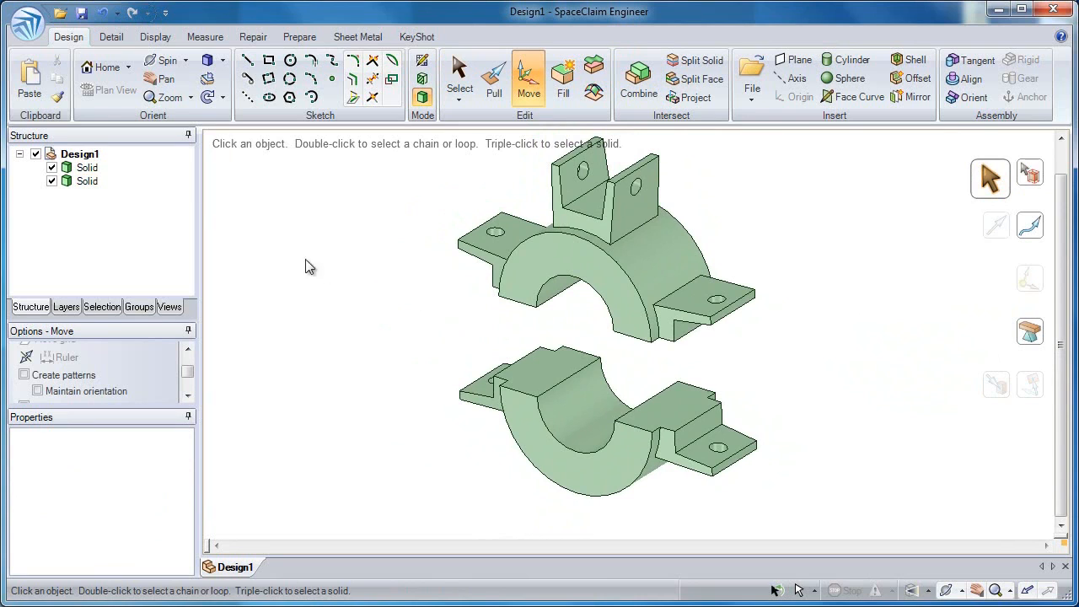
# Select both ring-half solids in the structure and move each one into its own new component
pyautogui.click(87, 167)
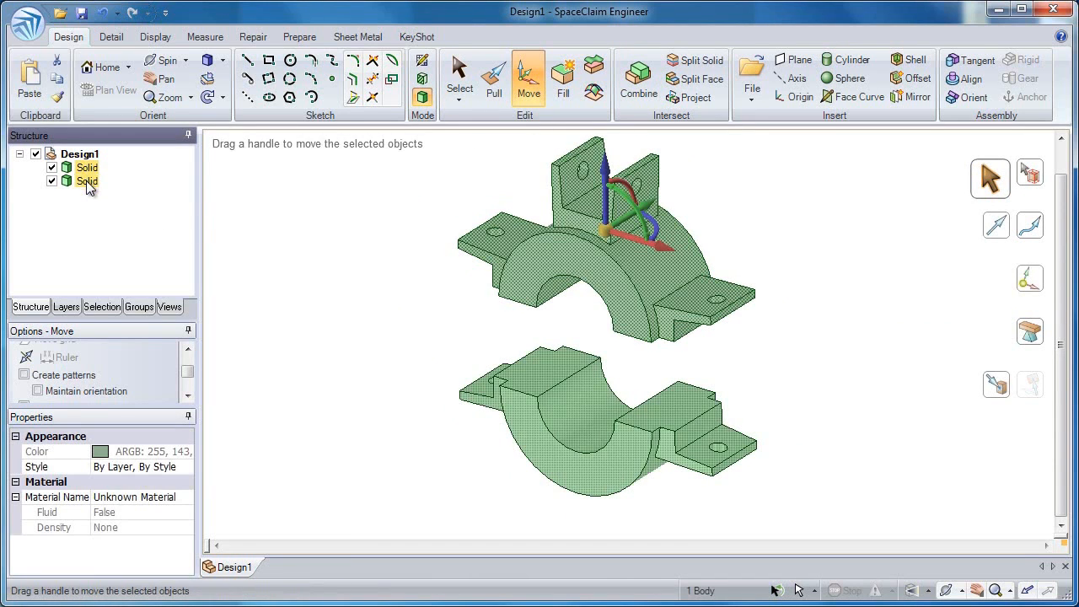
pyautogui.keyDown('ctrl'); pyautogui.click(85, 181); pyautogui.keyUp('ctrl')
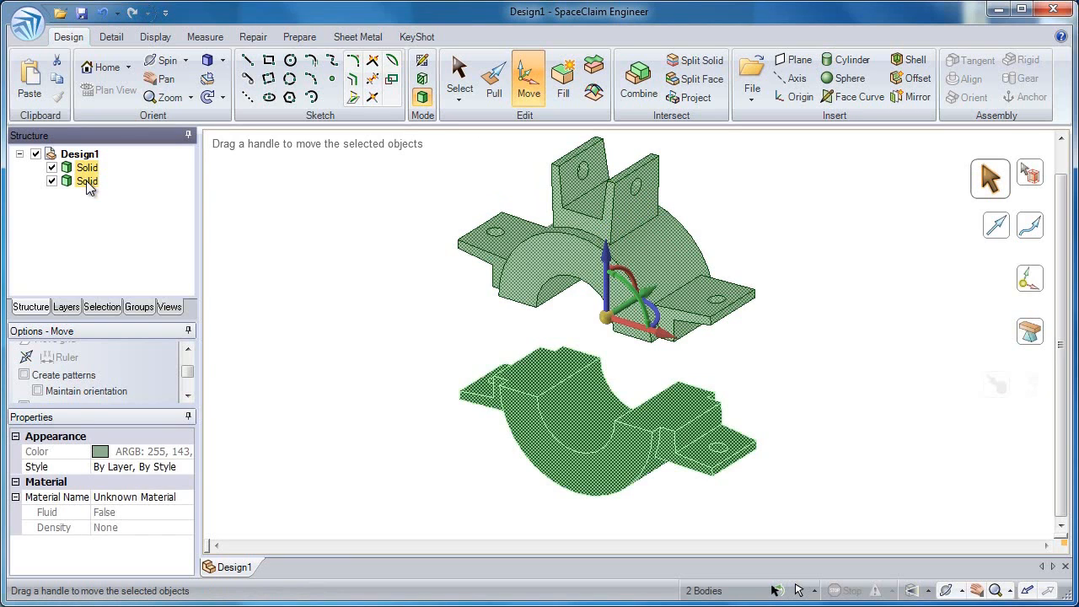
pyautogui.rightClick(86, 181)
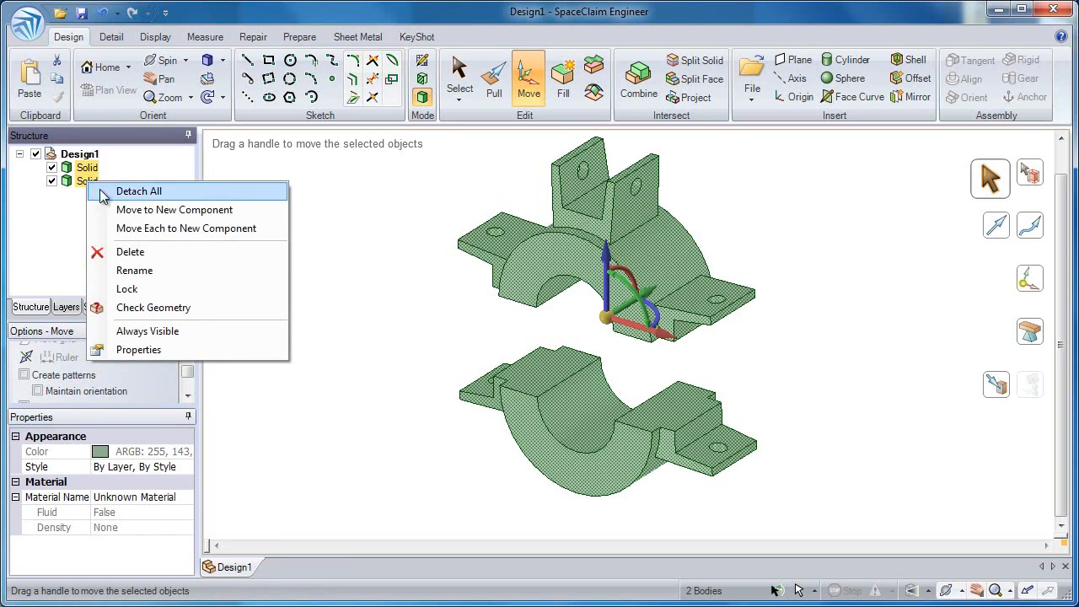
pyautogui.click(148, 229)
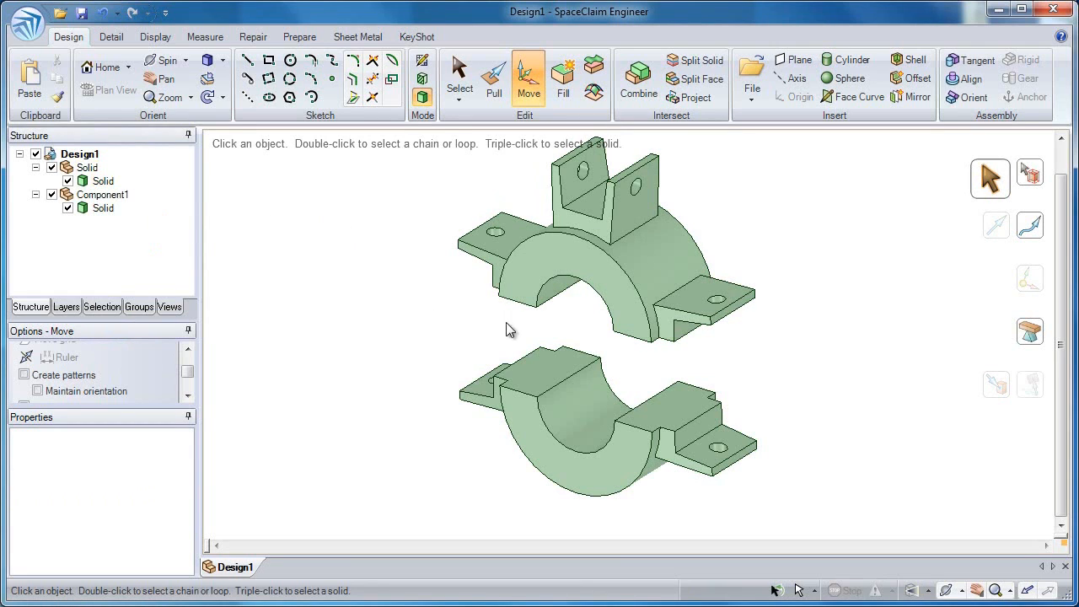
# Set the display colour of the lower ring half's component to Orange
pyautogui.click(96, 197)
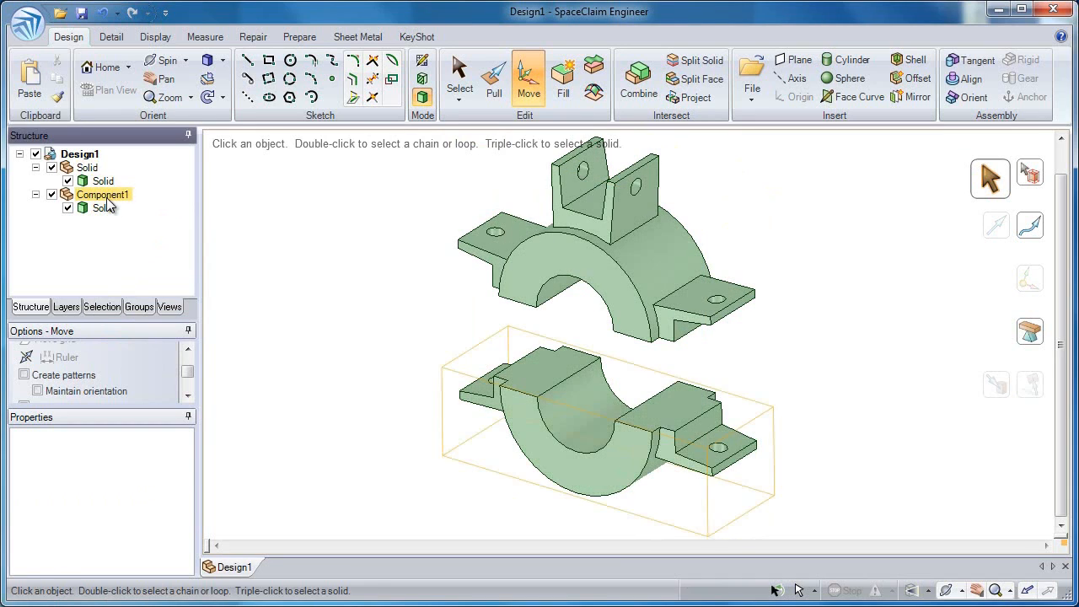
pyautogui.click(112, 37)
pyautogui.click(293, 102)
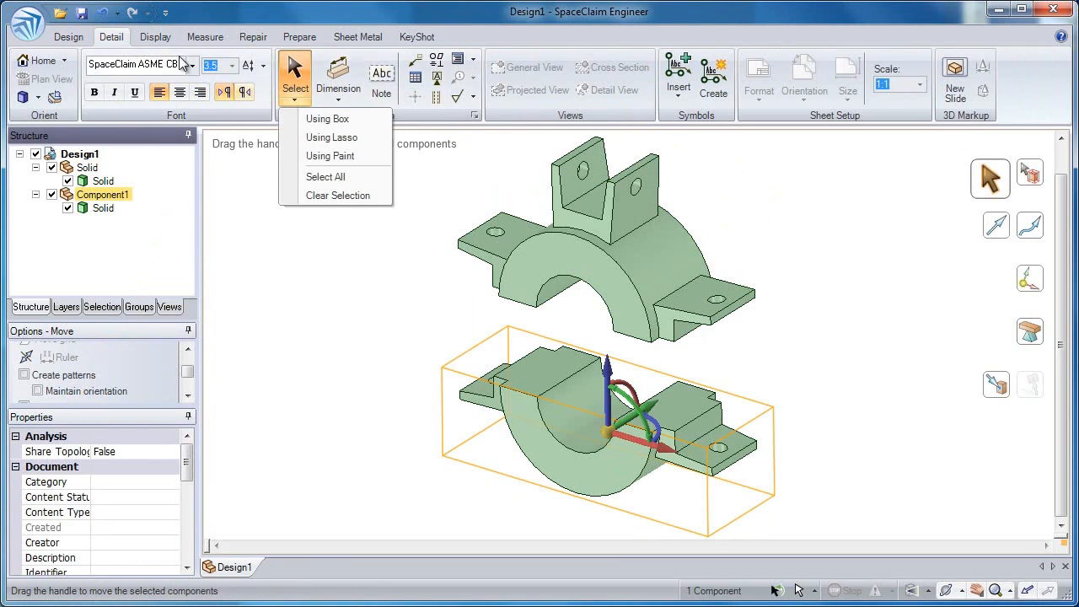
pyautogui.click(156, 38)
pyautogui.click(168, 98)
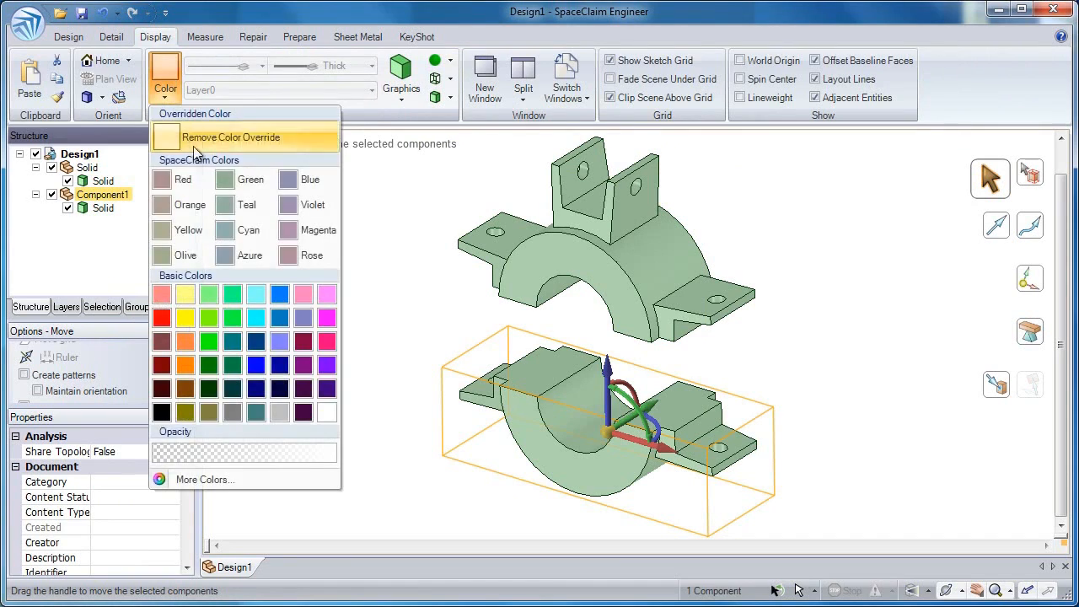
pyautogui.click(173, 204)
pyautogui.click(371, 319)
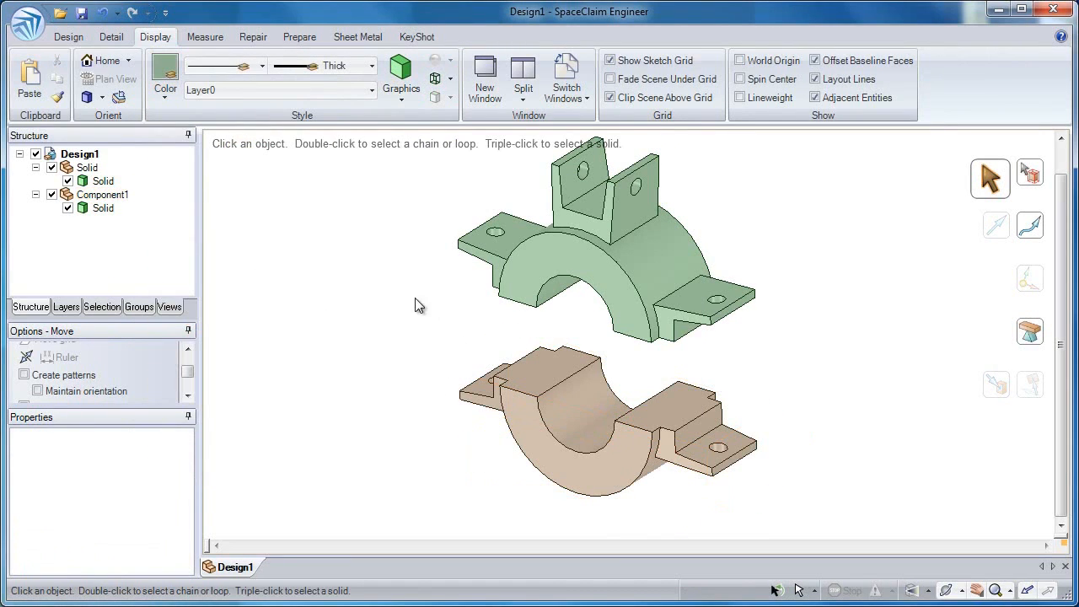
# Sketch a six-sided polygon about 6 mm in diameter on a split face of the lower ring half
pyautogui.click(80, 39)
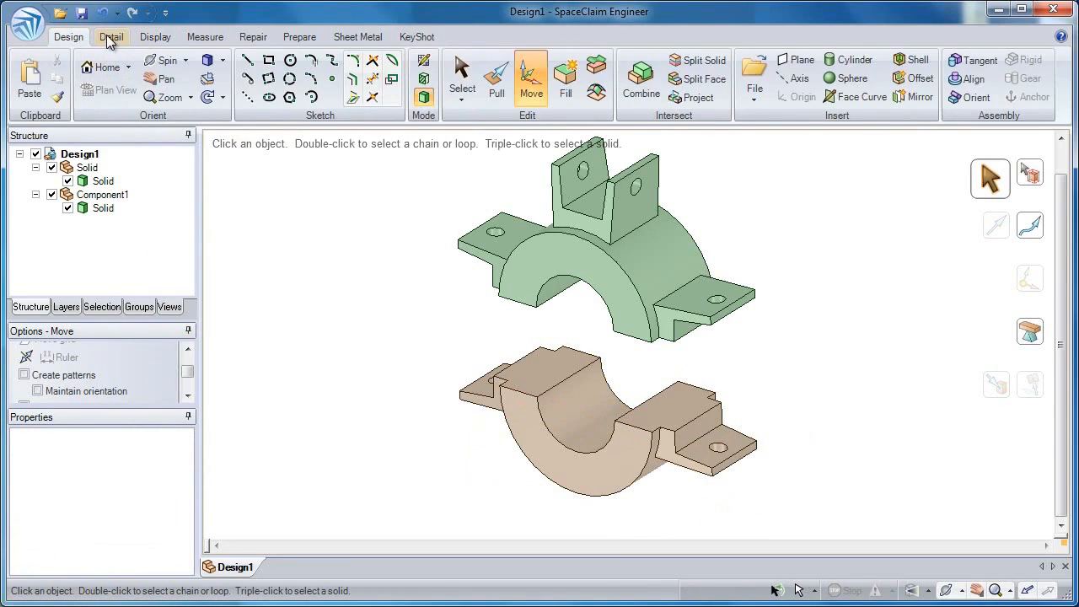
pyautogui.click(290, 97)
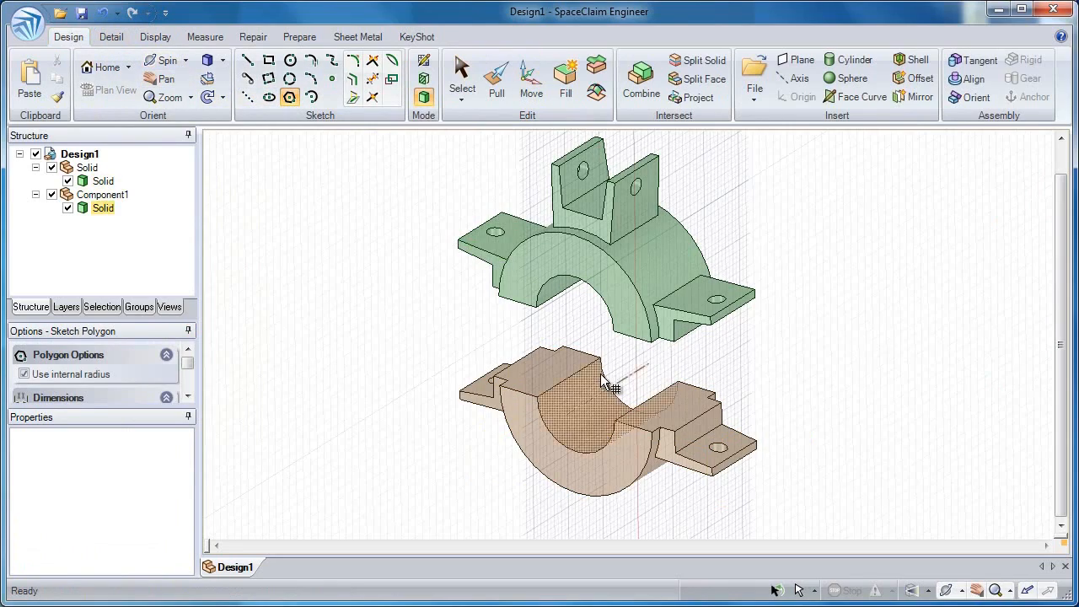
pyautogui.click(581, 381)
pyautogui.scroll(5, 557, 438)
pyautogui.click(503, 372)
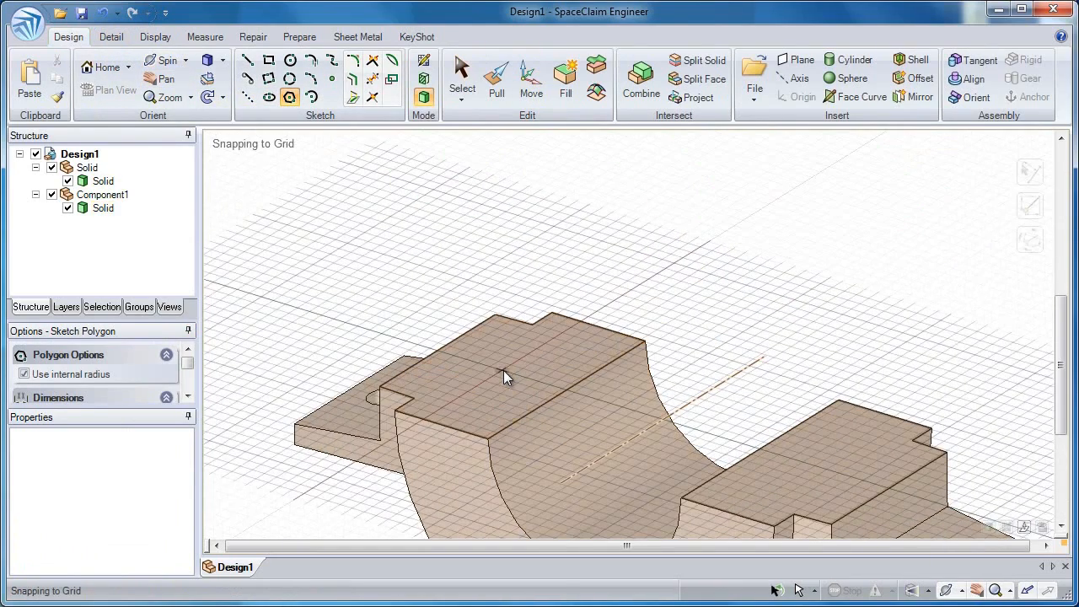
pyautogui.click(502, 371)
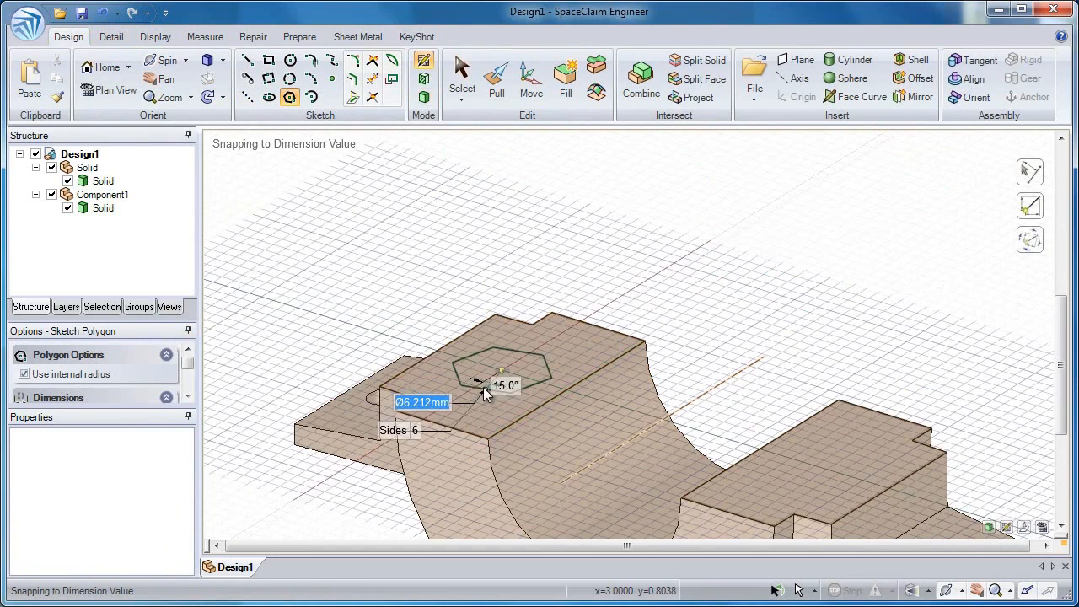
pyautogui.click(544, 358)
# Pull the hexagonal profile upward as a separate post, up to the upper ring half's split face
pyautogui.press('p')
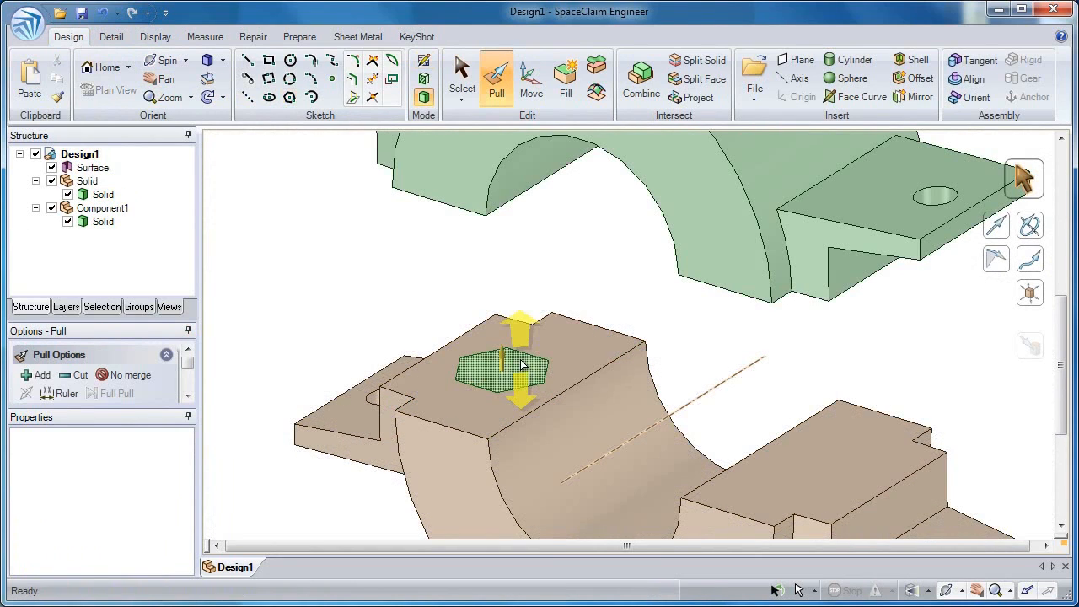
pyautogui.click(522, 364)
pyautogui.press('u')
pyautogui.moveTo(569, 262); pyautogui.dragTo(286, 295, button='middle')
pyautogui.click(542, 253)
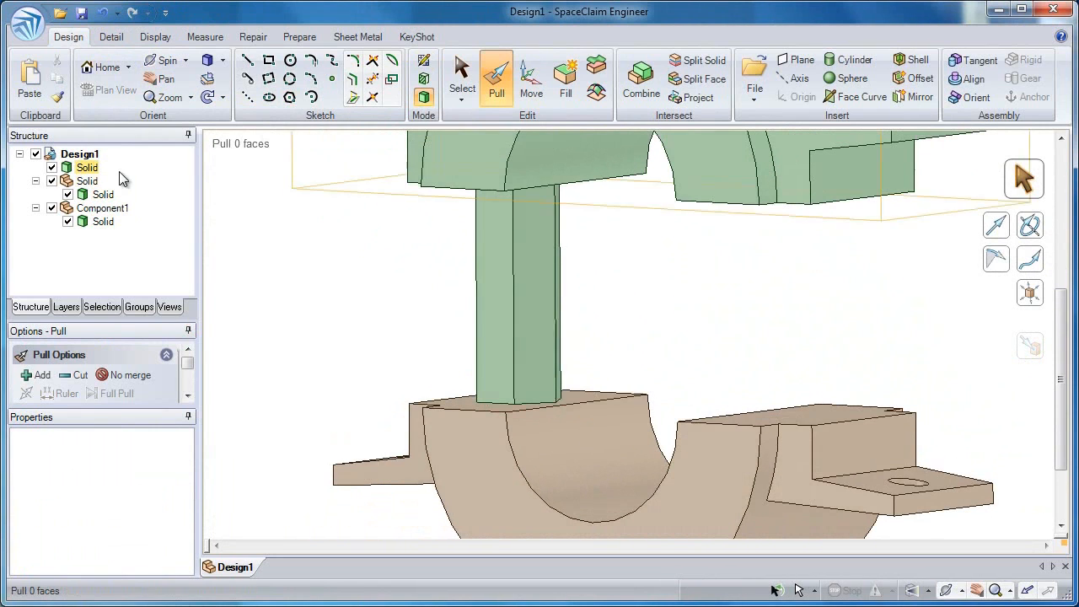
# Move the hexagonal post's solid into a new component and restore the home view
pyautogui.press('s')
pyautogui.rightClick(93, 169)
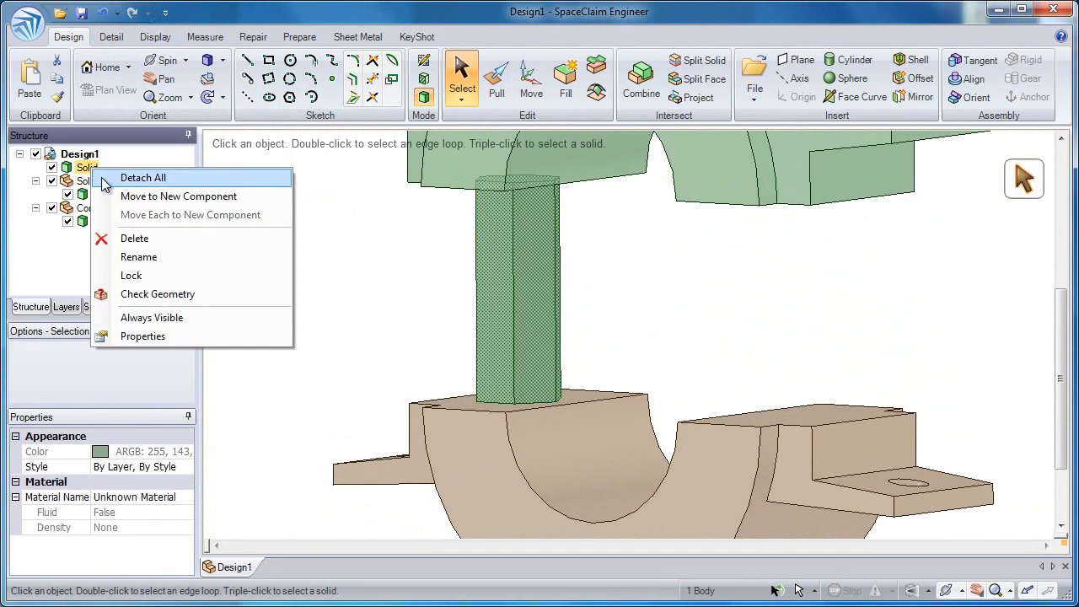
pyautogui.click(177, 196)
pyautogui.moveTo(309, 241); pyautogui.dragTo(355, 268, button='middle')
pyautogui.press('h')
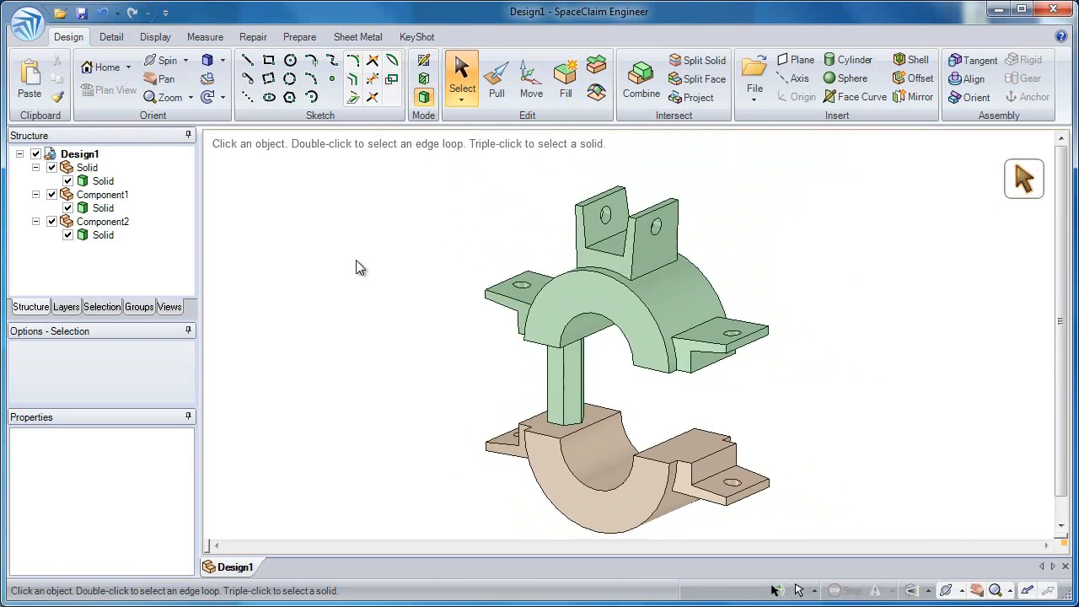
# Merge both ring halves and the hexagonal post into one solid using Combine, with Keep cutter turned off
pyautogui.click(634, 99)
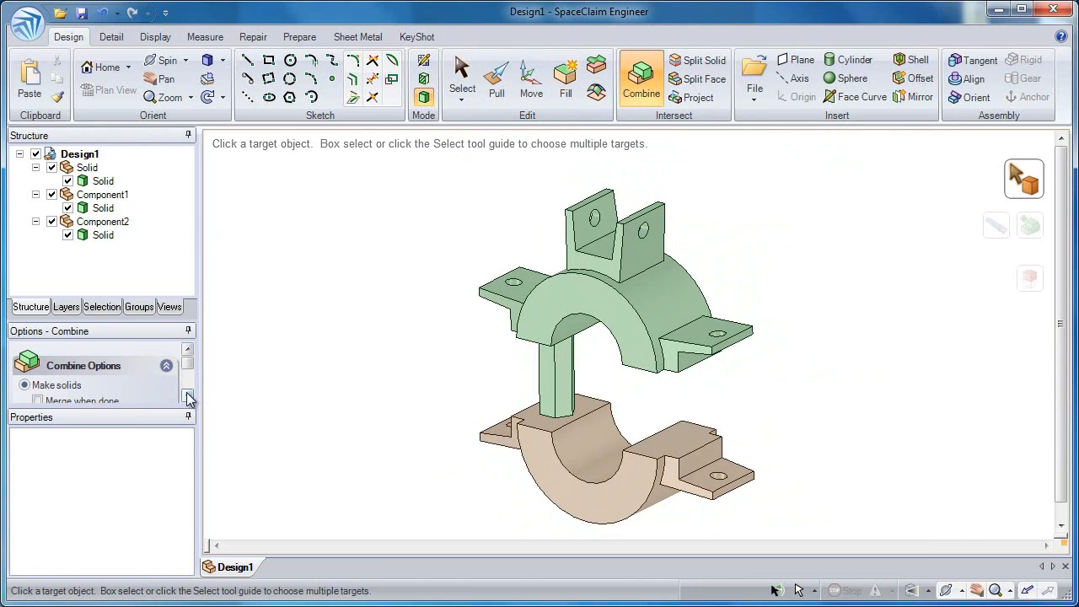
pyautogui.click(187, 395)
pyautogui.click(188, 397)
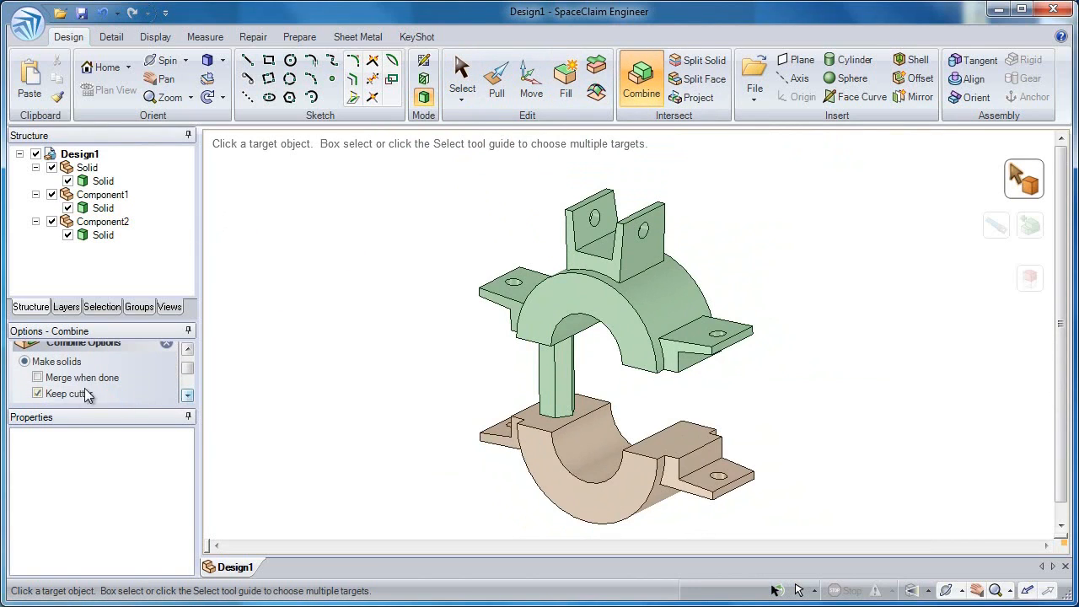
pyautogui.click(662, 504)
pyautogui.moveTo(747, 511); pyautogui.dragTo(478, 282)
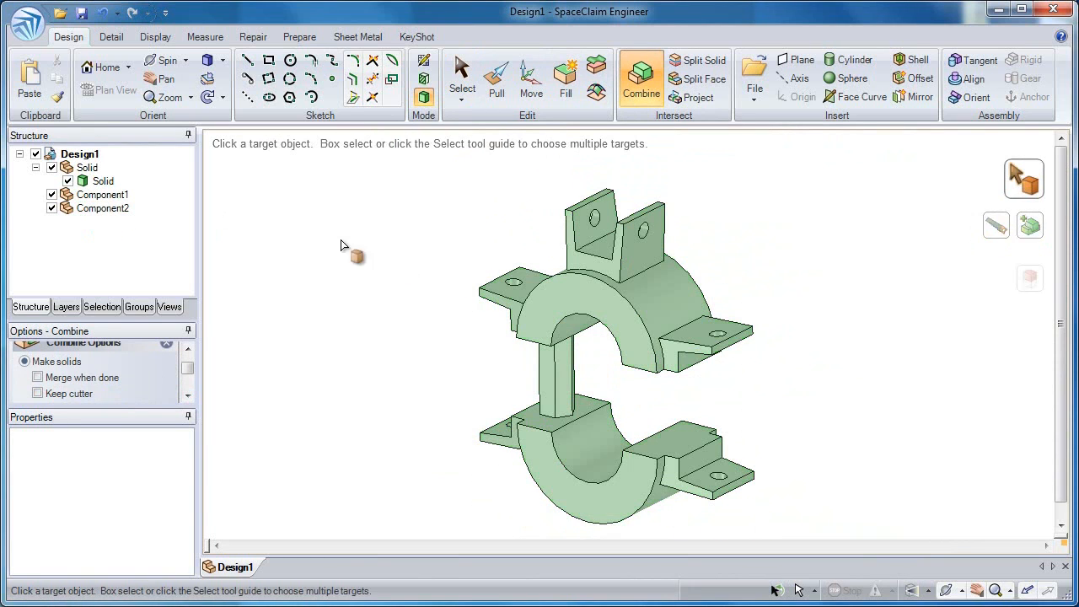
pyautogui.press('Escape')
# Delete the empty components from Design1 and clear the selection
pyautogui.rightClick(80, 160)
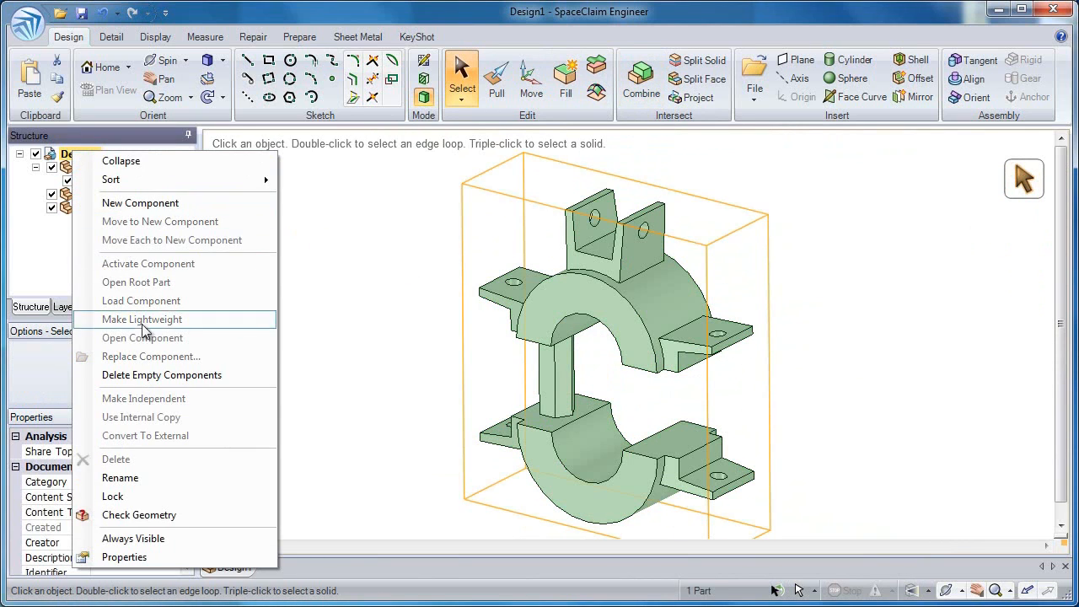
pyautogui.click(167, 375)
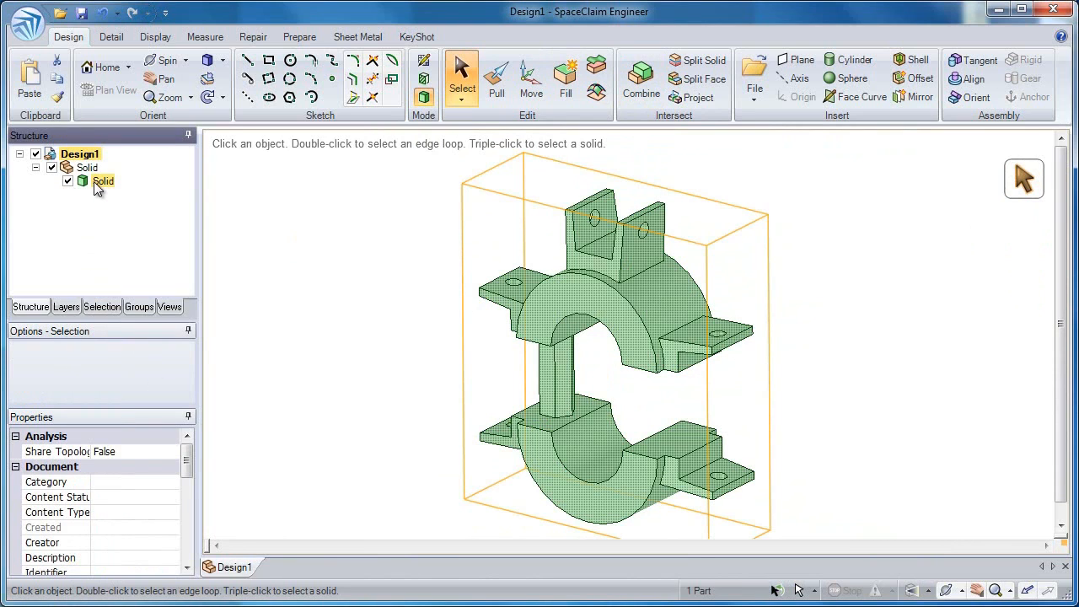
pyautogui.click(338, 261)
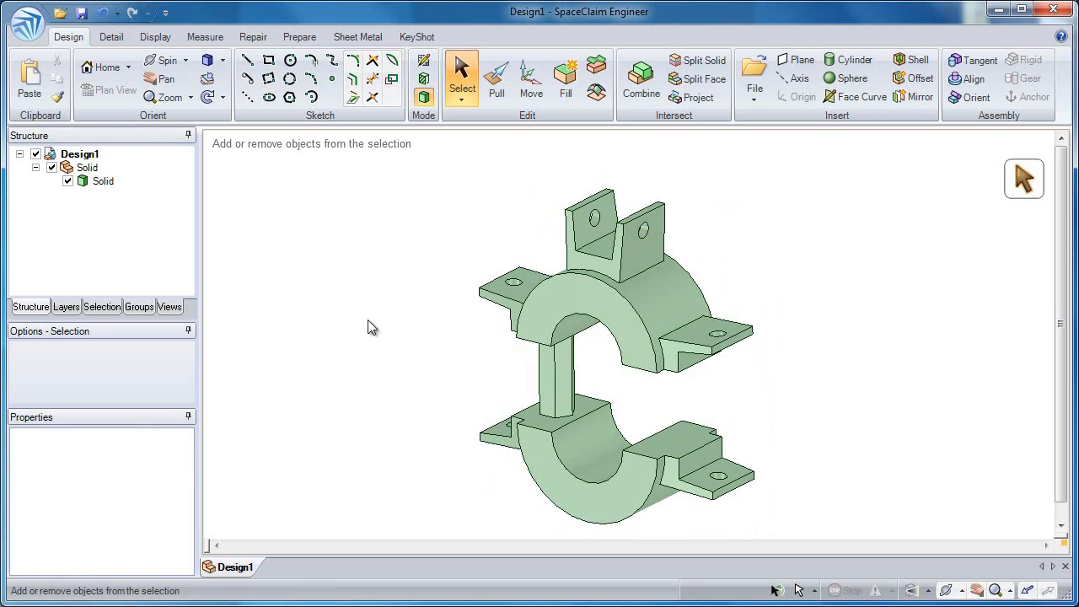
# Create a drawing sheet for the current design
pyautogui.moveTo(368, 322); pyautogui.dragTo(364, 303, button='middle')
pyautogui.click(28, 24)
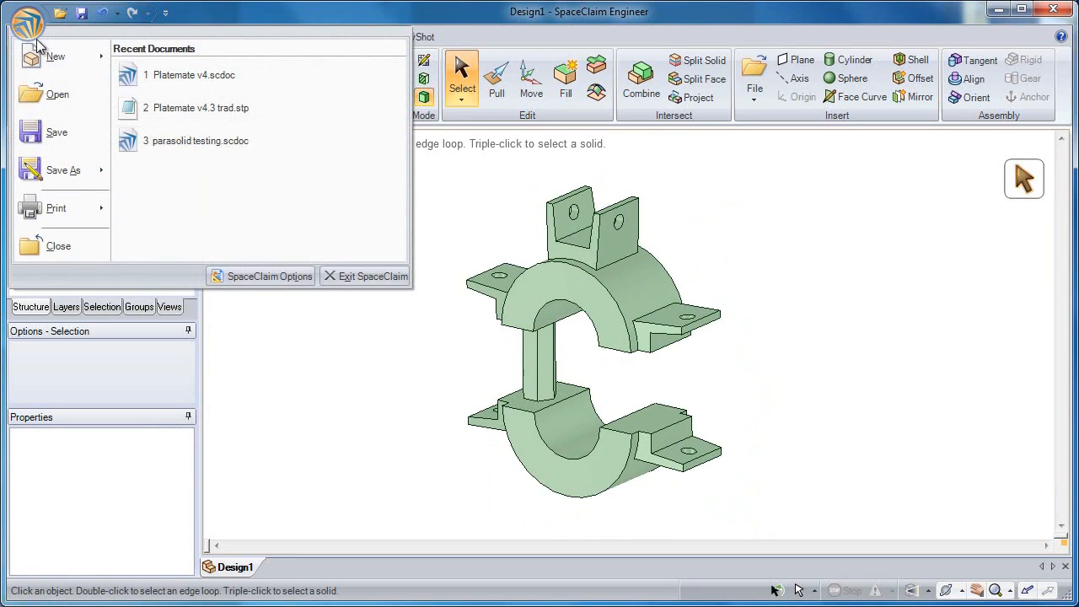
pyautogui.moveTo(58, 53)
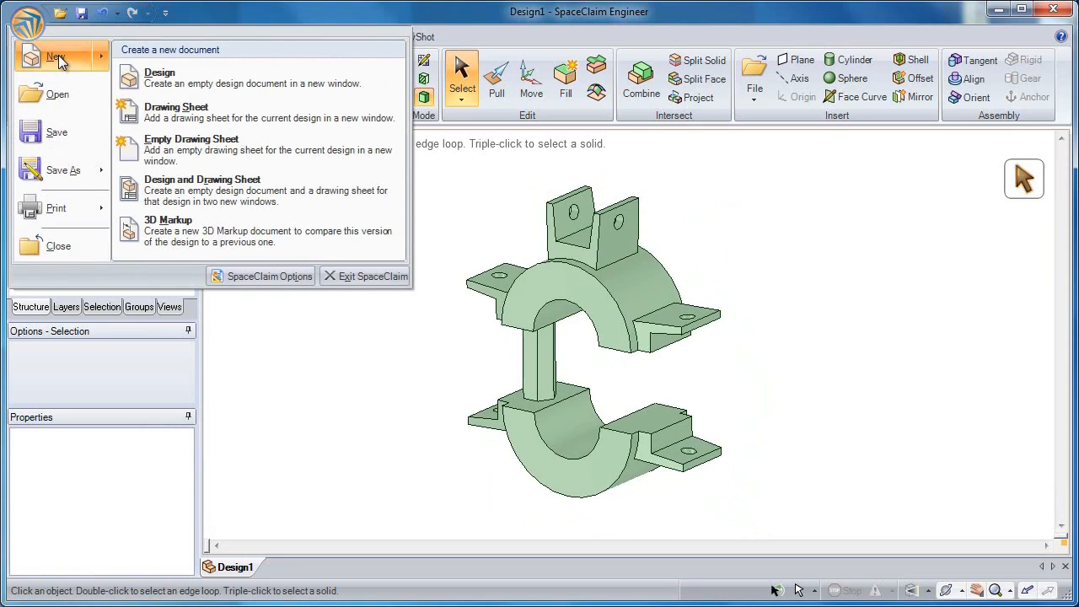
pyautogui.click(201, 127)
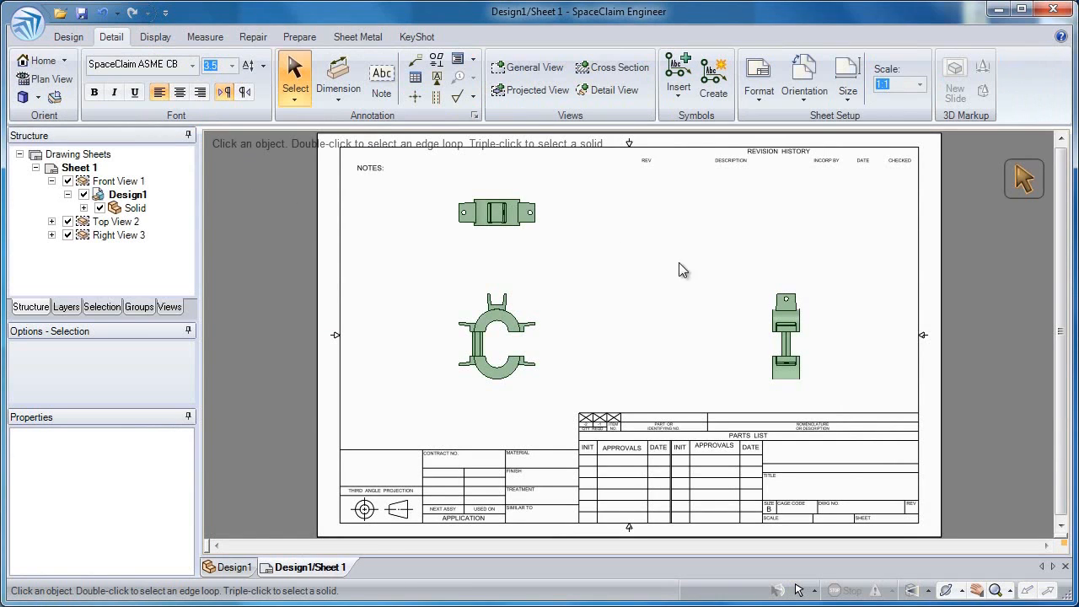
# Add an isometric general view above the right view, and move the right view closer to the front view
pyautogui.click(562, 71)
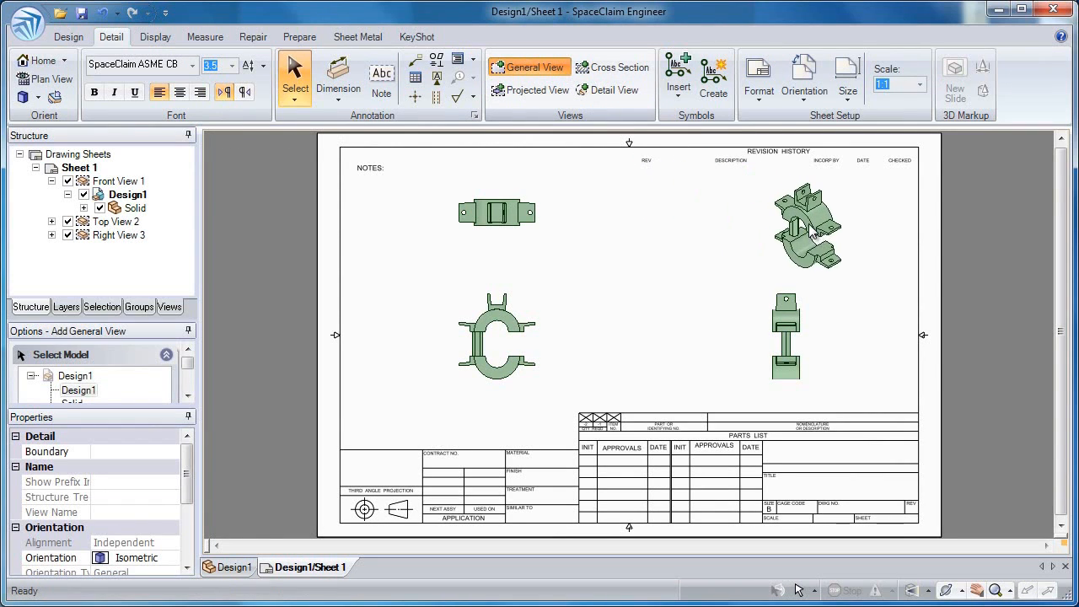
pyautogui.click(813, 227)
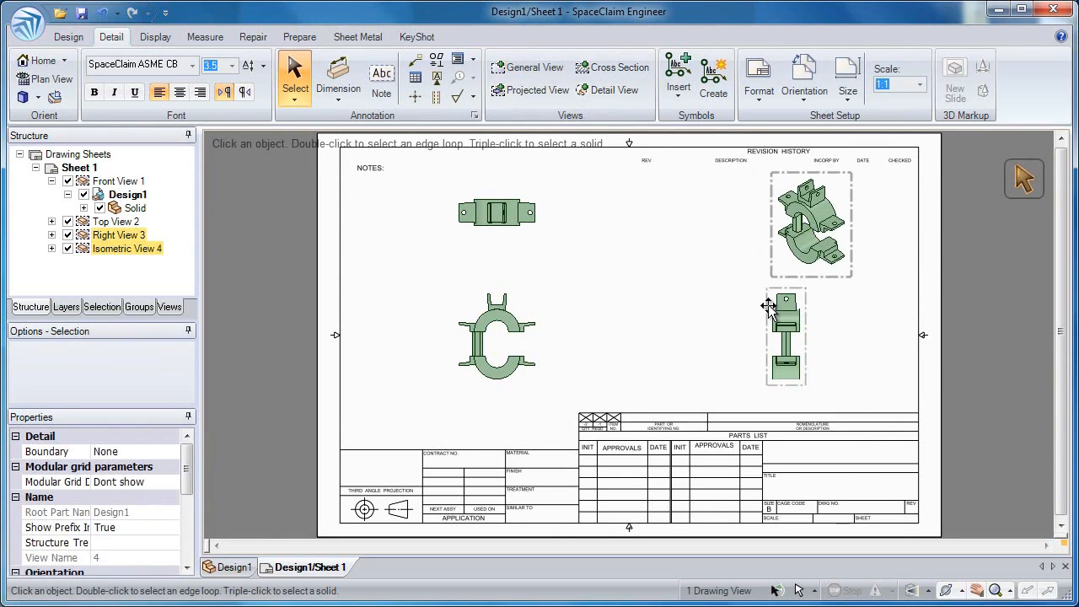
pyautogui.moveTo(761, 307); pyautogui.dragTo(661, 306)
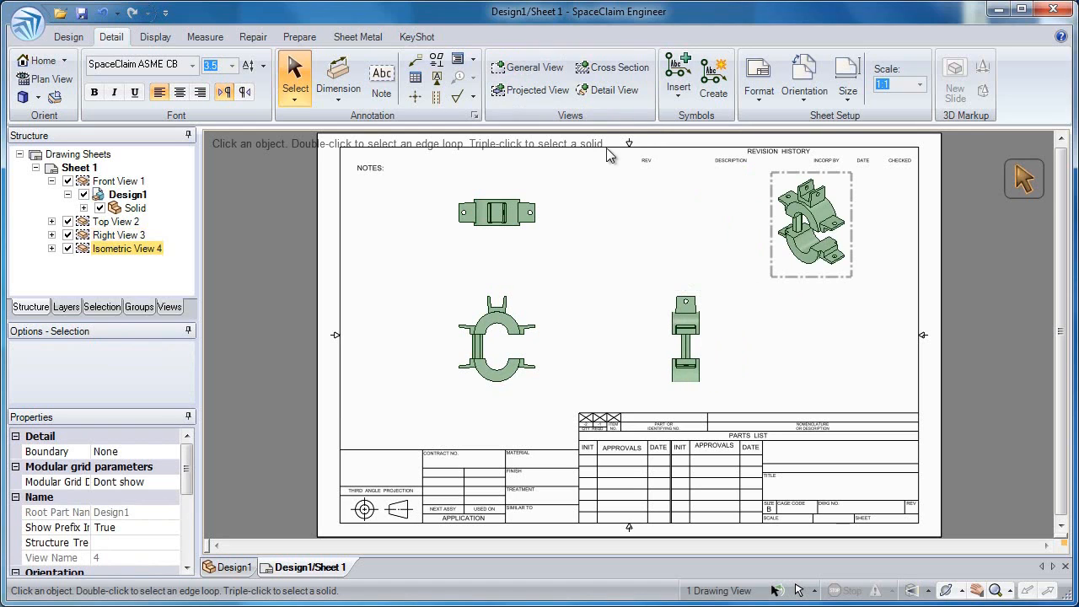
pyautogui.click(641, 207)
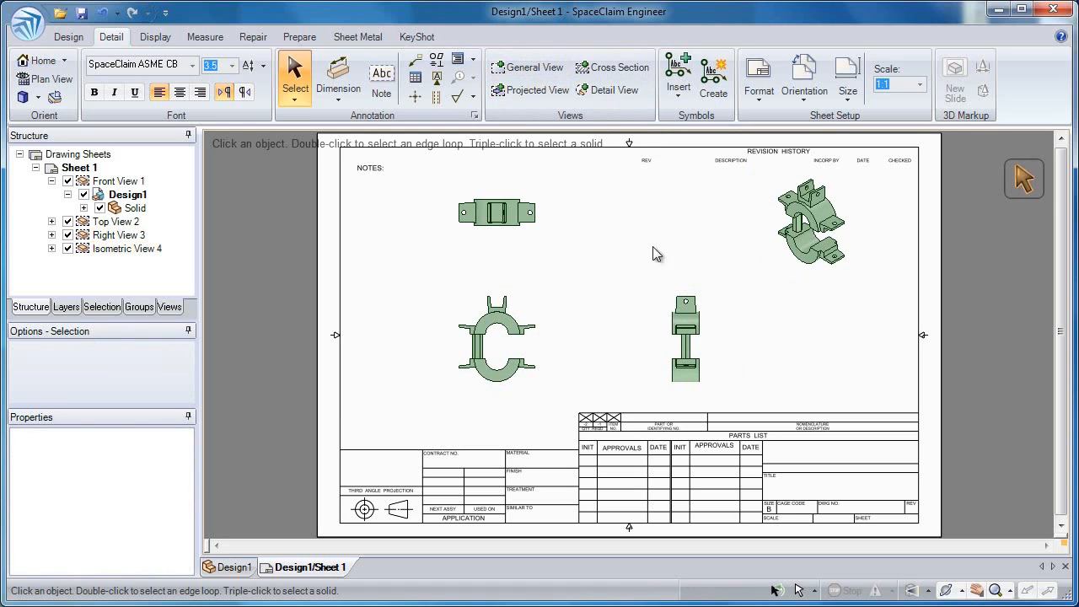
pyautogui.scroll(2, 643, 257)
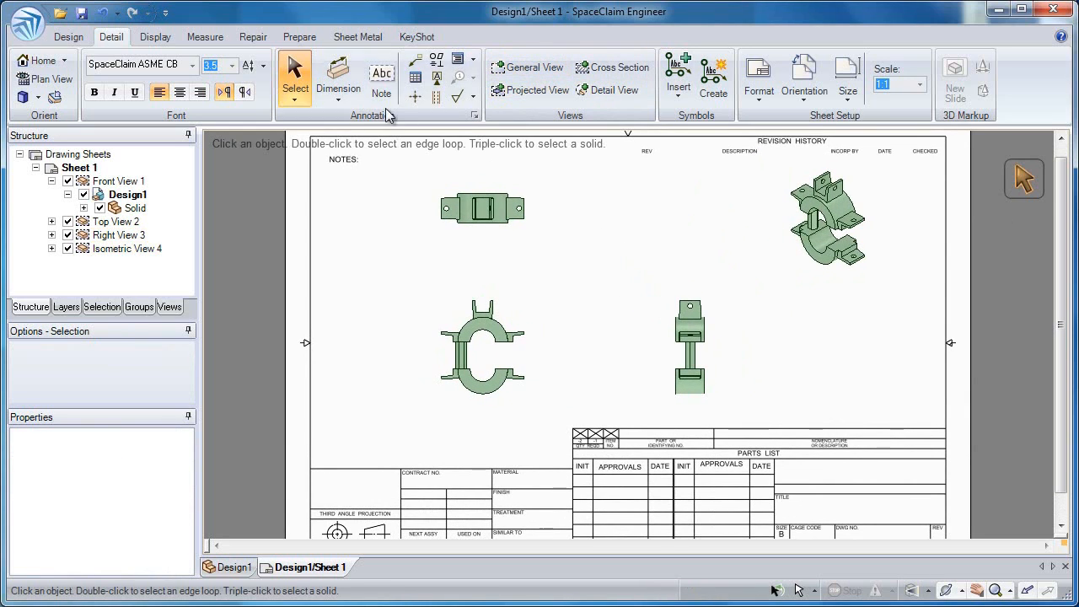
# Add a radius dimension to the upper ring half's inner arc in the front view
pyautogui.click(338, 80)
pyautogui.scroll(3, 485, 350)
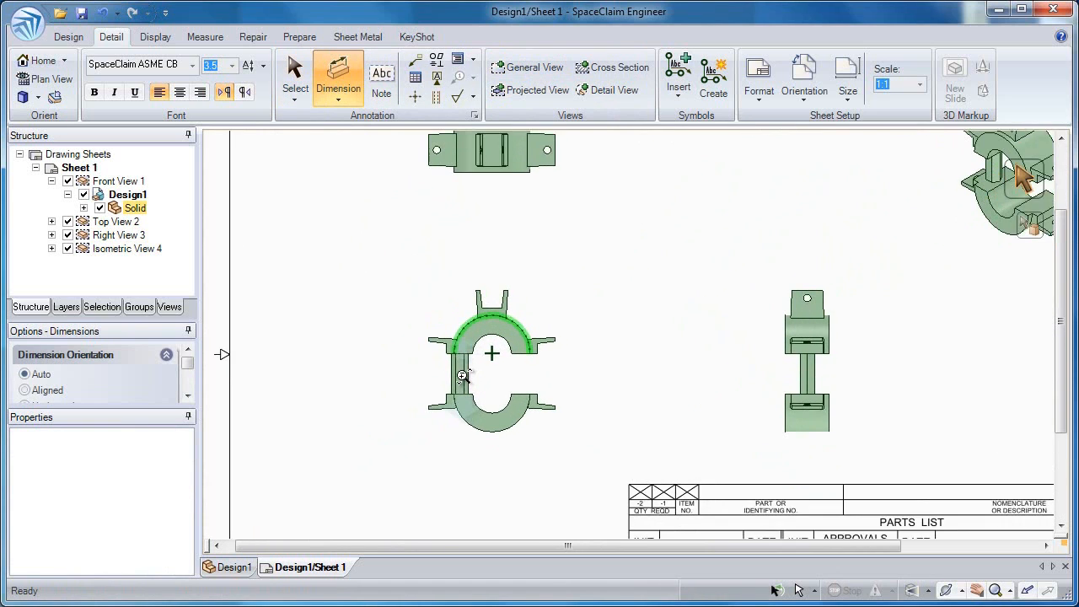
pyautogui.scroll(-1, 462, 376)
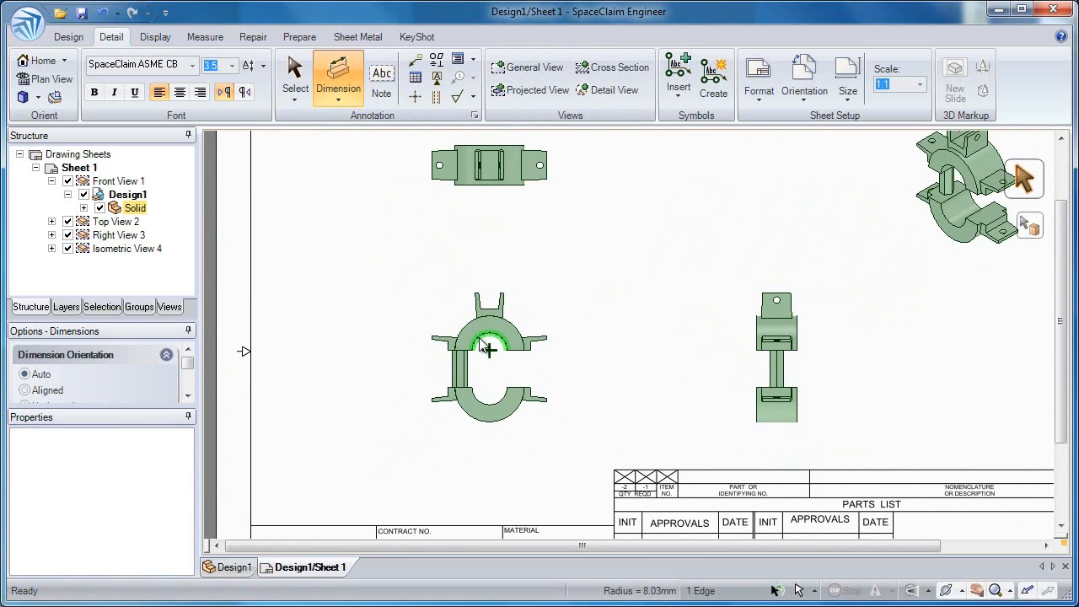
pyautogui.click(451, 318)
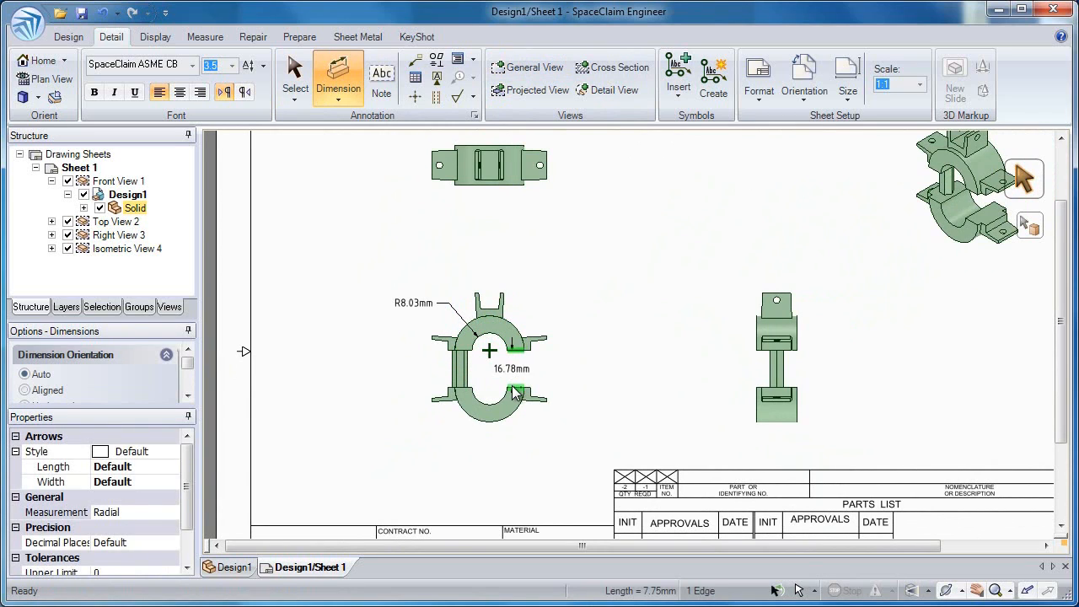
# Dimension the vertical gap between the ring halves in the front view and the angle at the top bracket's corner in the right view
pyautogui.click(516, 392)
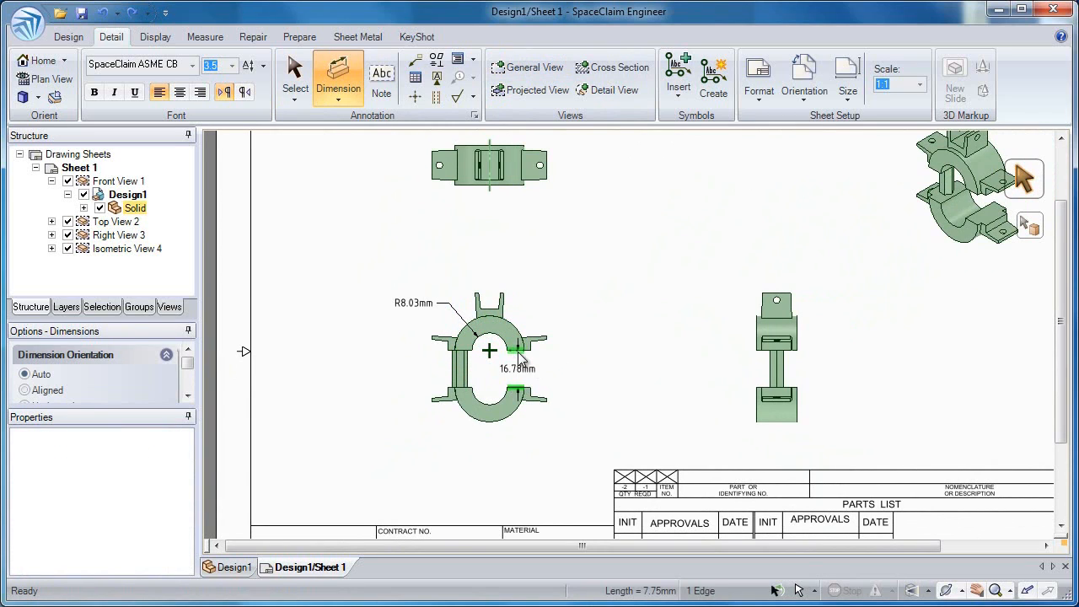
pyautogui.click(519, 355)
pyautogui.click(565, 374)
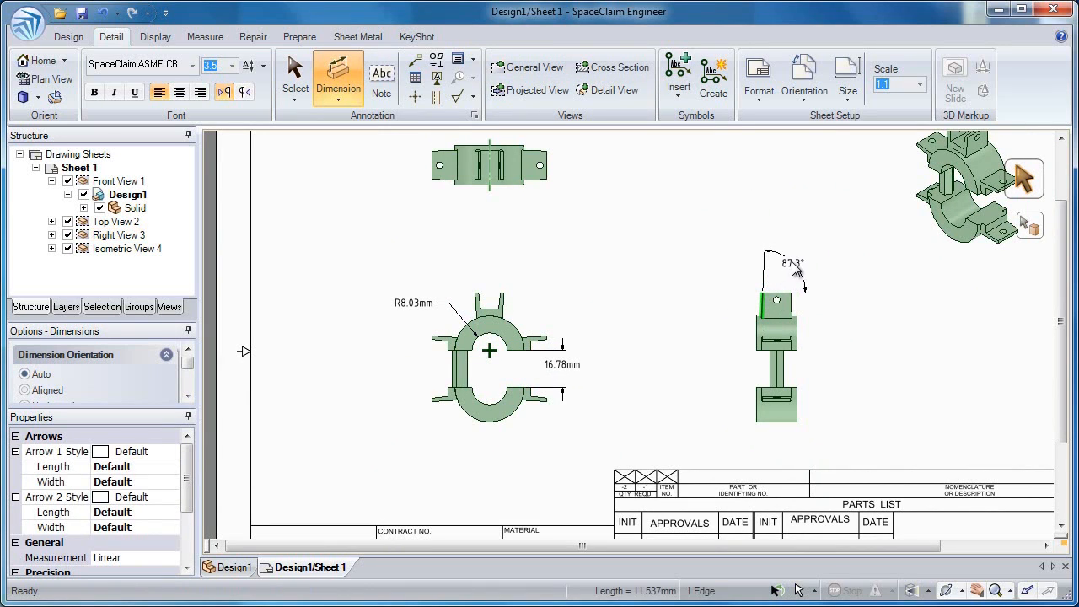
pyautogui.click(793, 263)
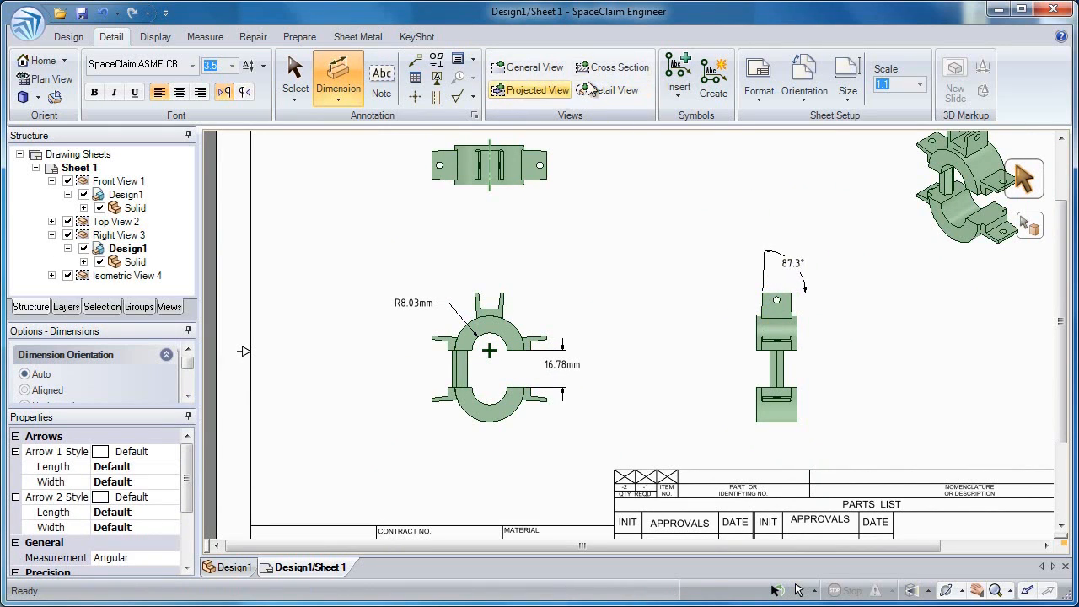
# Turn the front view into a cross-section, with the section plane placed through the bracket hole in the right view
pyautogui.click(608, 67)
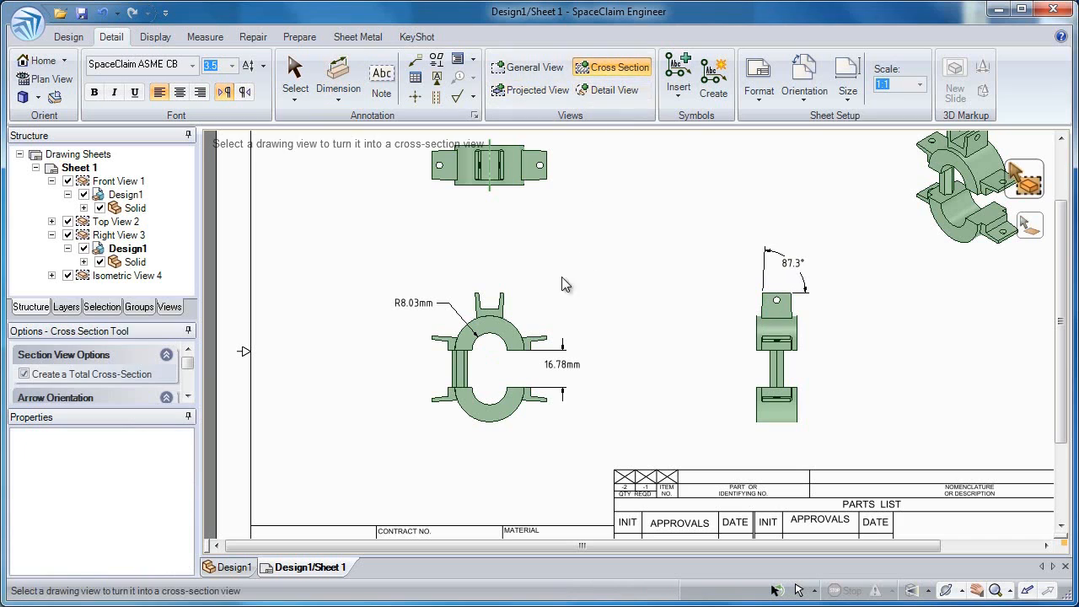
pyautogui.click(526, 312)
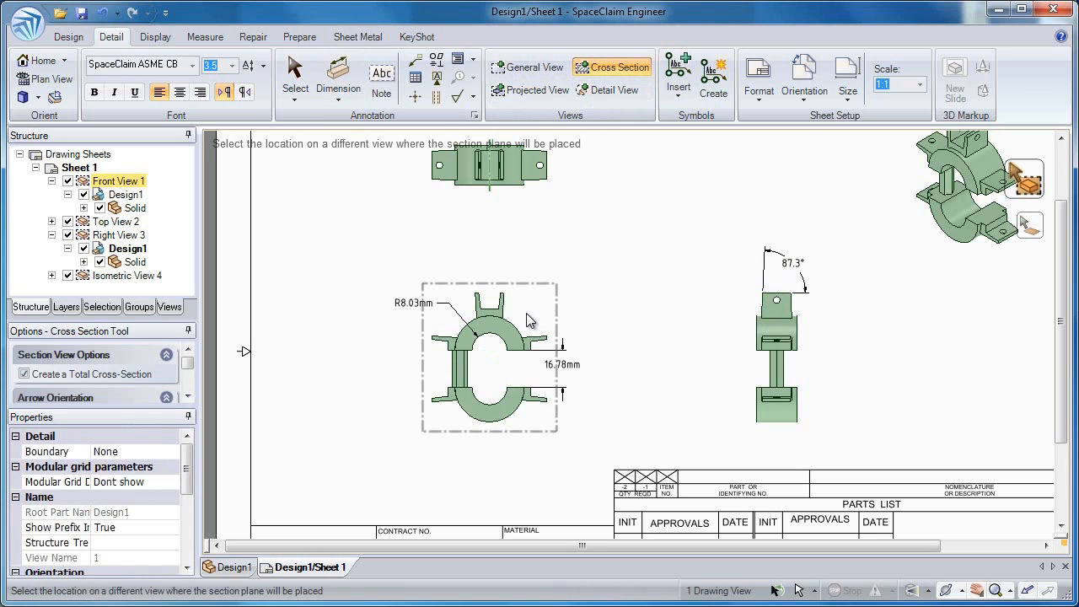
pyautogui.click(778, 303)
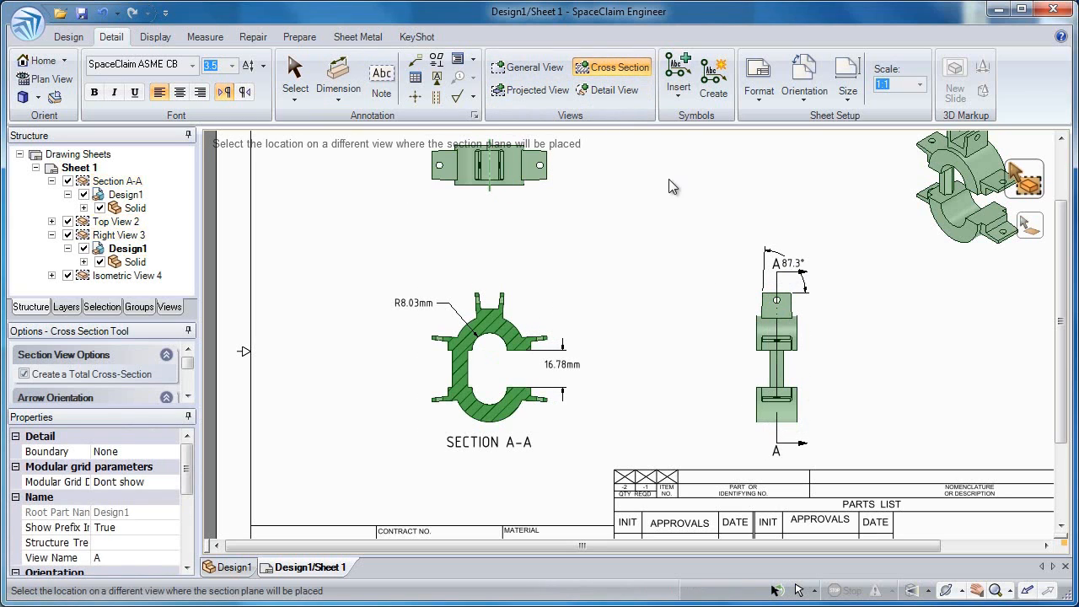
# Create a 2:1 detail view of the upper ring half's right flange from Section A-A, placed between the section and right views
pyautogui.click(614, 90)
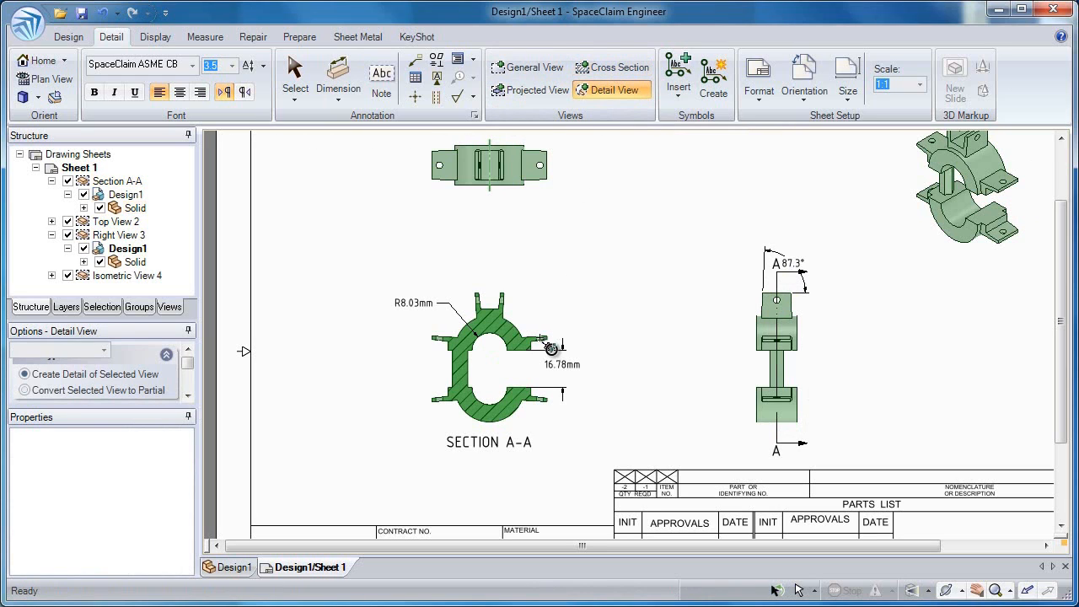
pyautogui.click(559, 322)
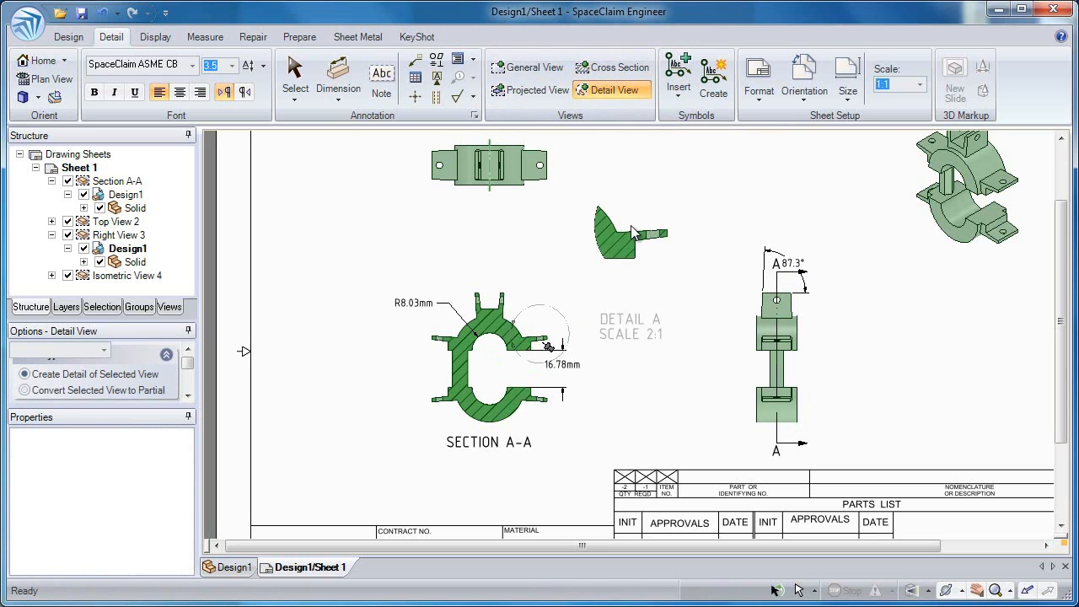
pyautogui.click(643, 226)
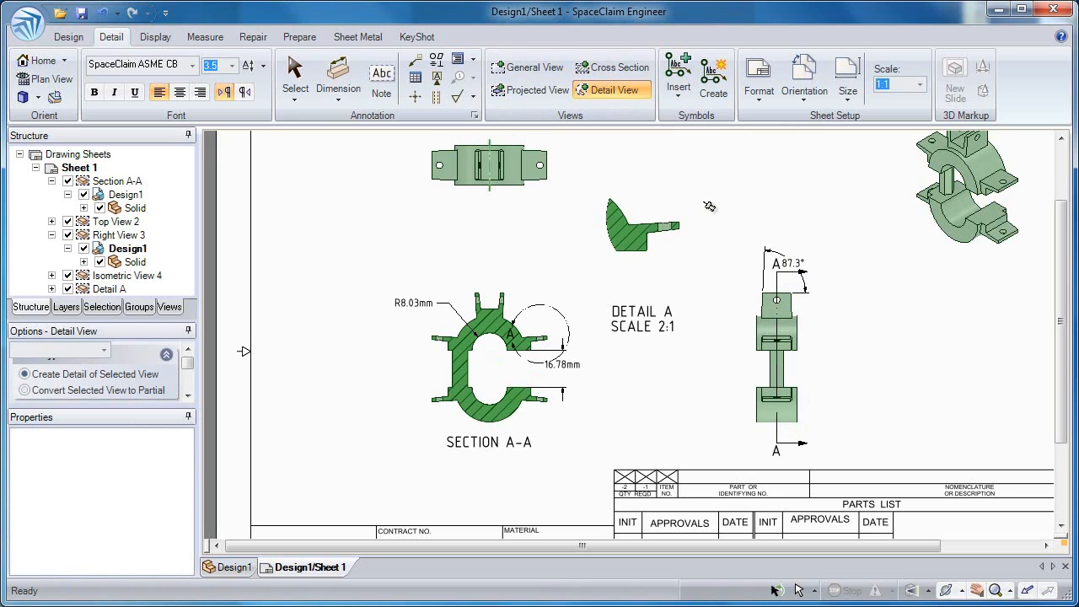
pyautogui.press('Escape')
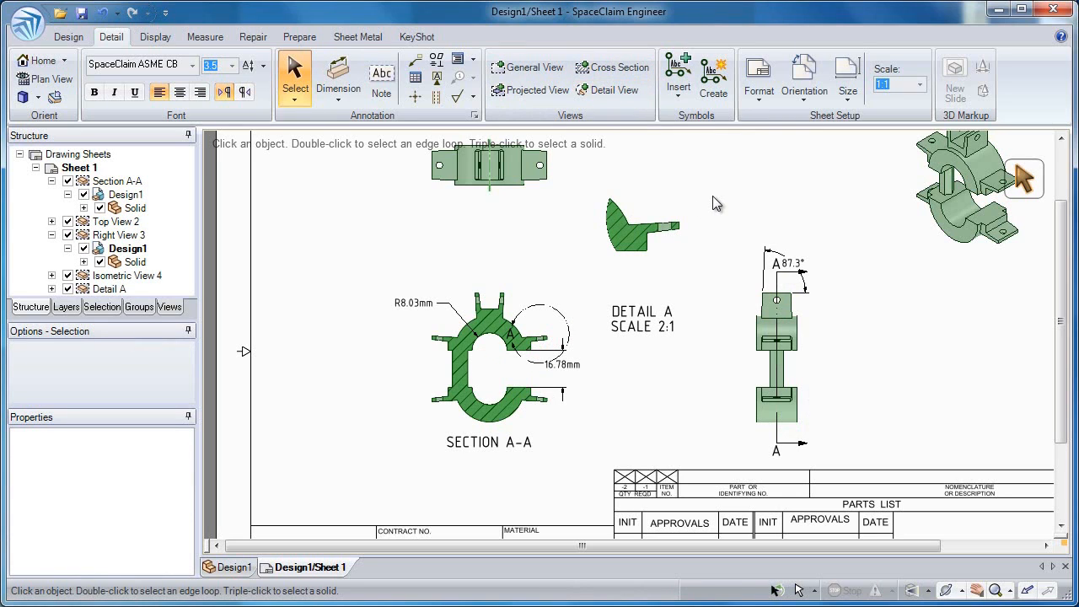
# Pull the upper ring half's inner cylindrical face in Section A-A to reduce its radius to about 5.83 mm
pyautogui.press('p')
pyautogui.click(664, 219)
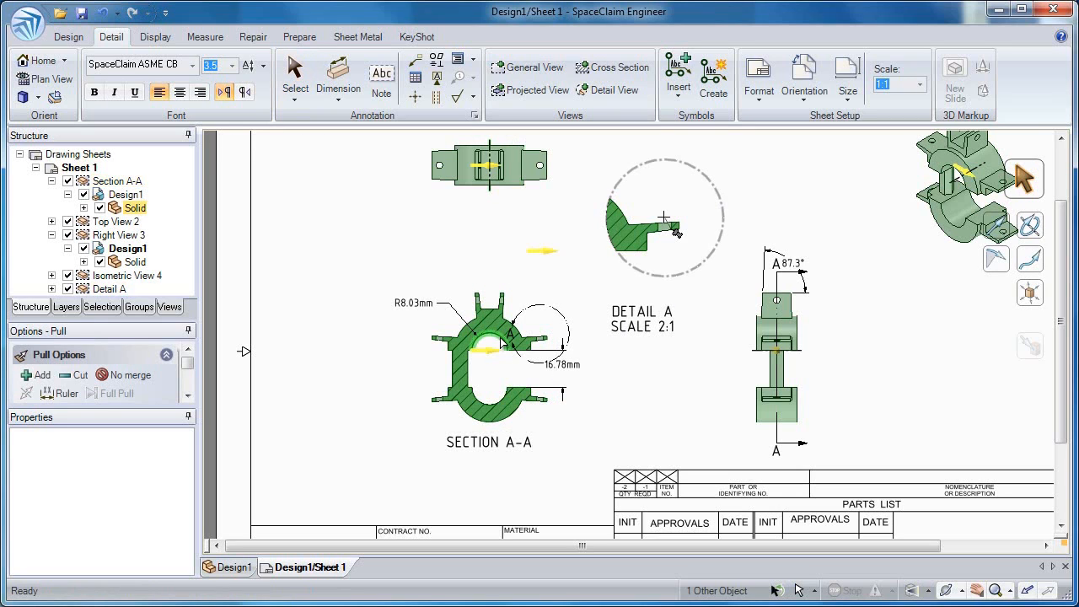
pyautogui.click(664, 219)
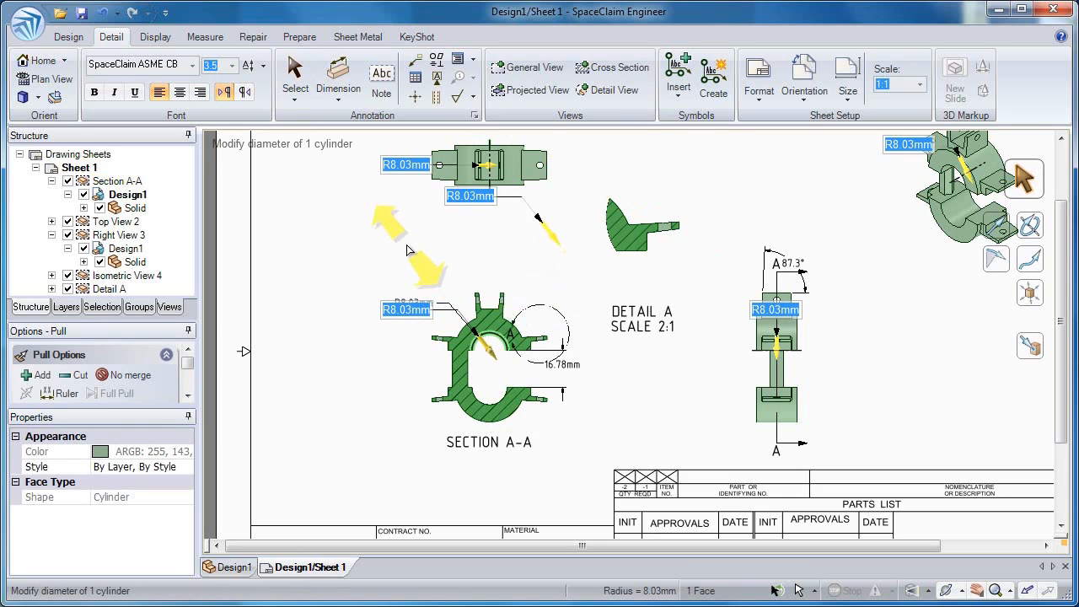
pyautogui.moveTo(405, 245)
pyautogui.mouseDown()
pyautogui.moveTo(415, 273)
pyautogui.moveTo(411, 243)
pyautogui.moveTo(411, 262)
pyautogui.mouseUp()
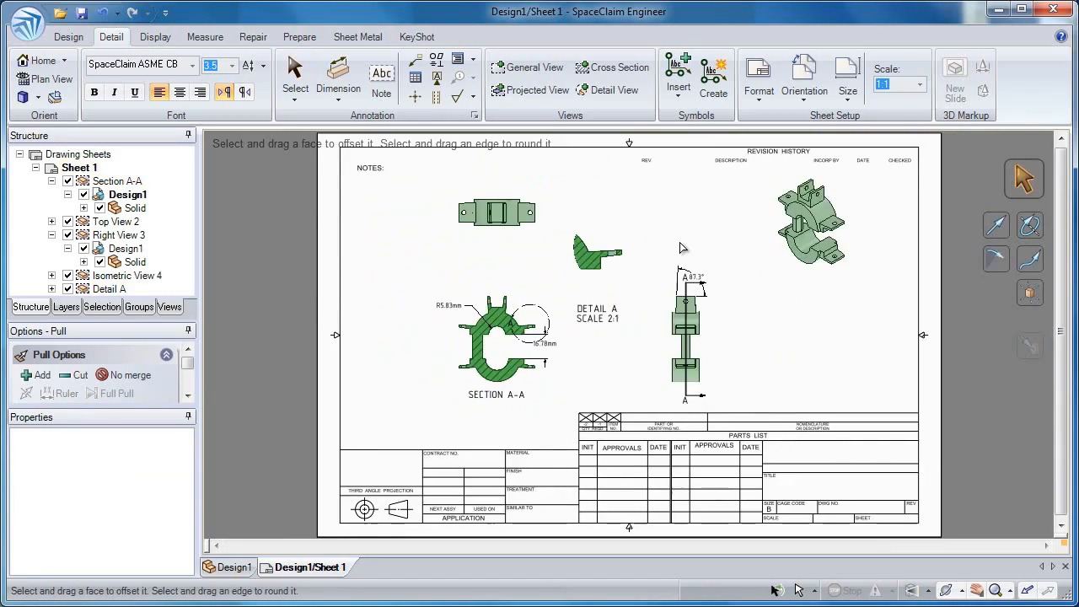
pyautogui.moveTo(680, 244); pyautogui.dragTo(680, 246, button='middle')
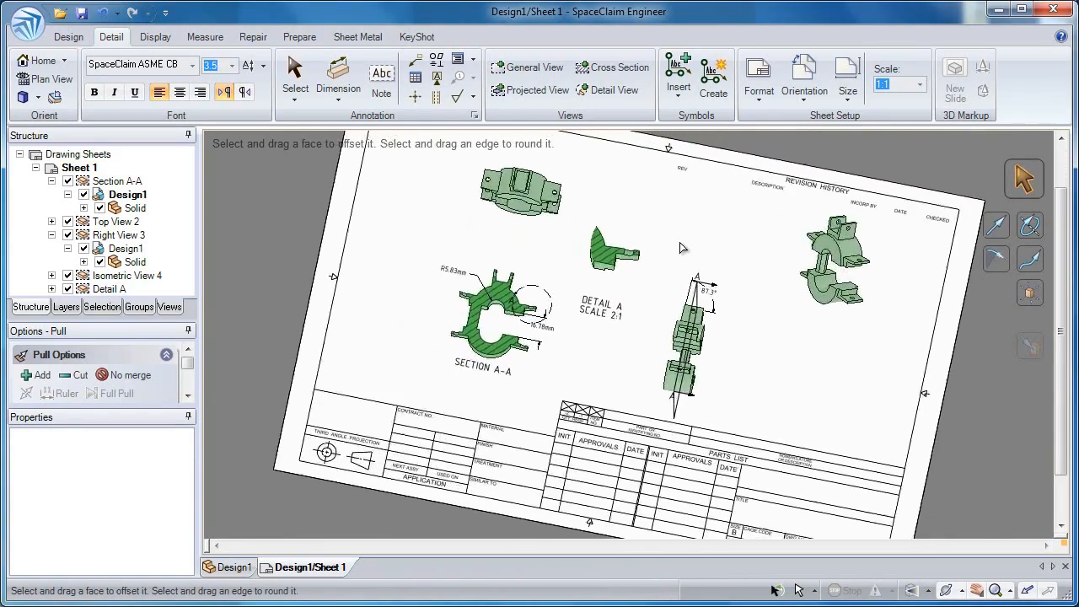